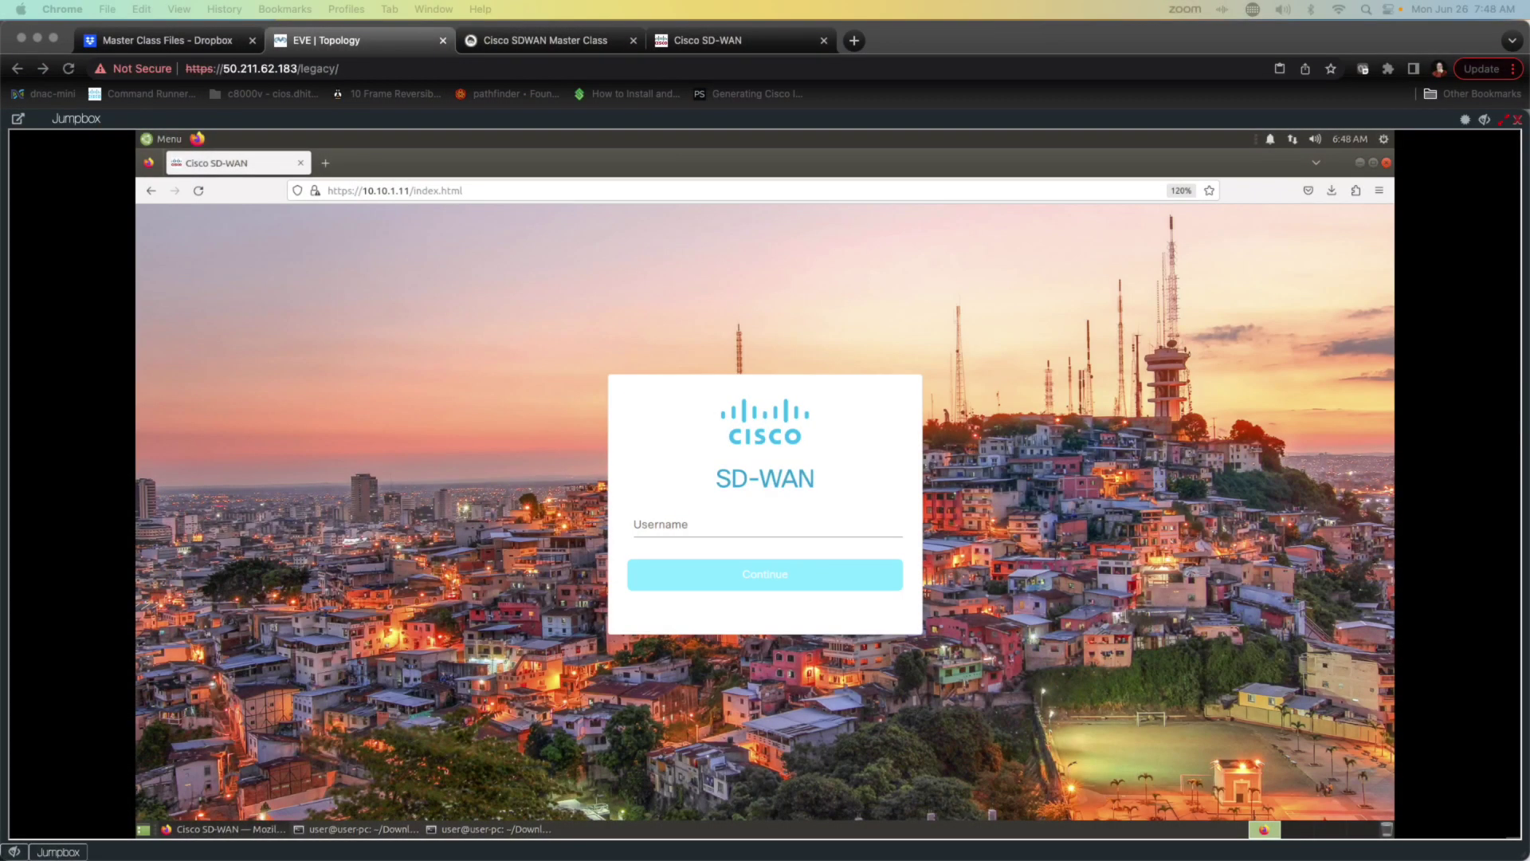
Step: Sign in to Cisco SD-WAN Manager with username admin and the account password
click(650, 526)
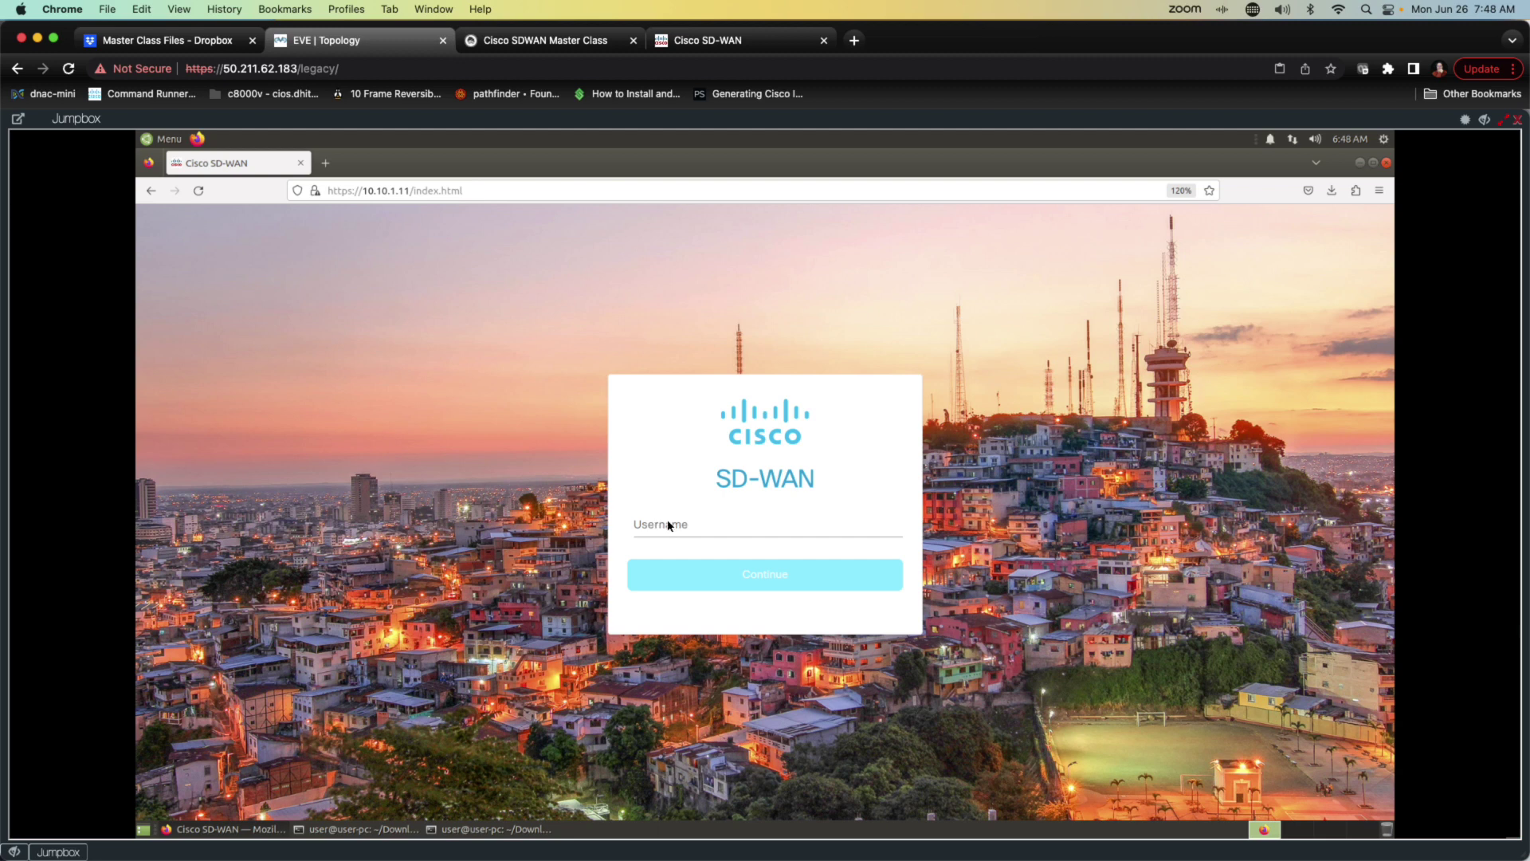
click(660, 524)
text(a)
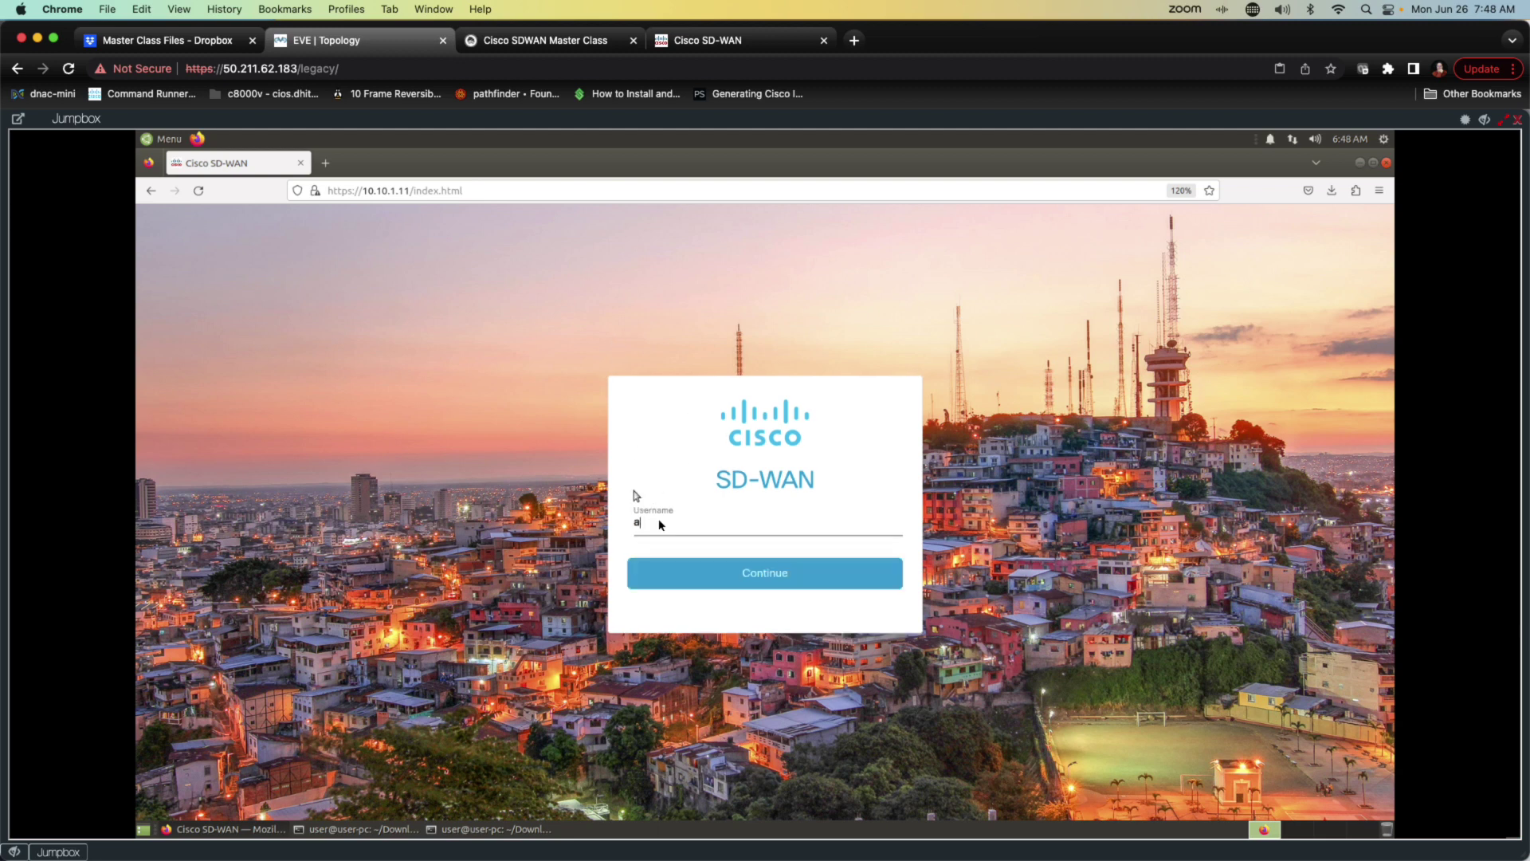
text(dmin)
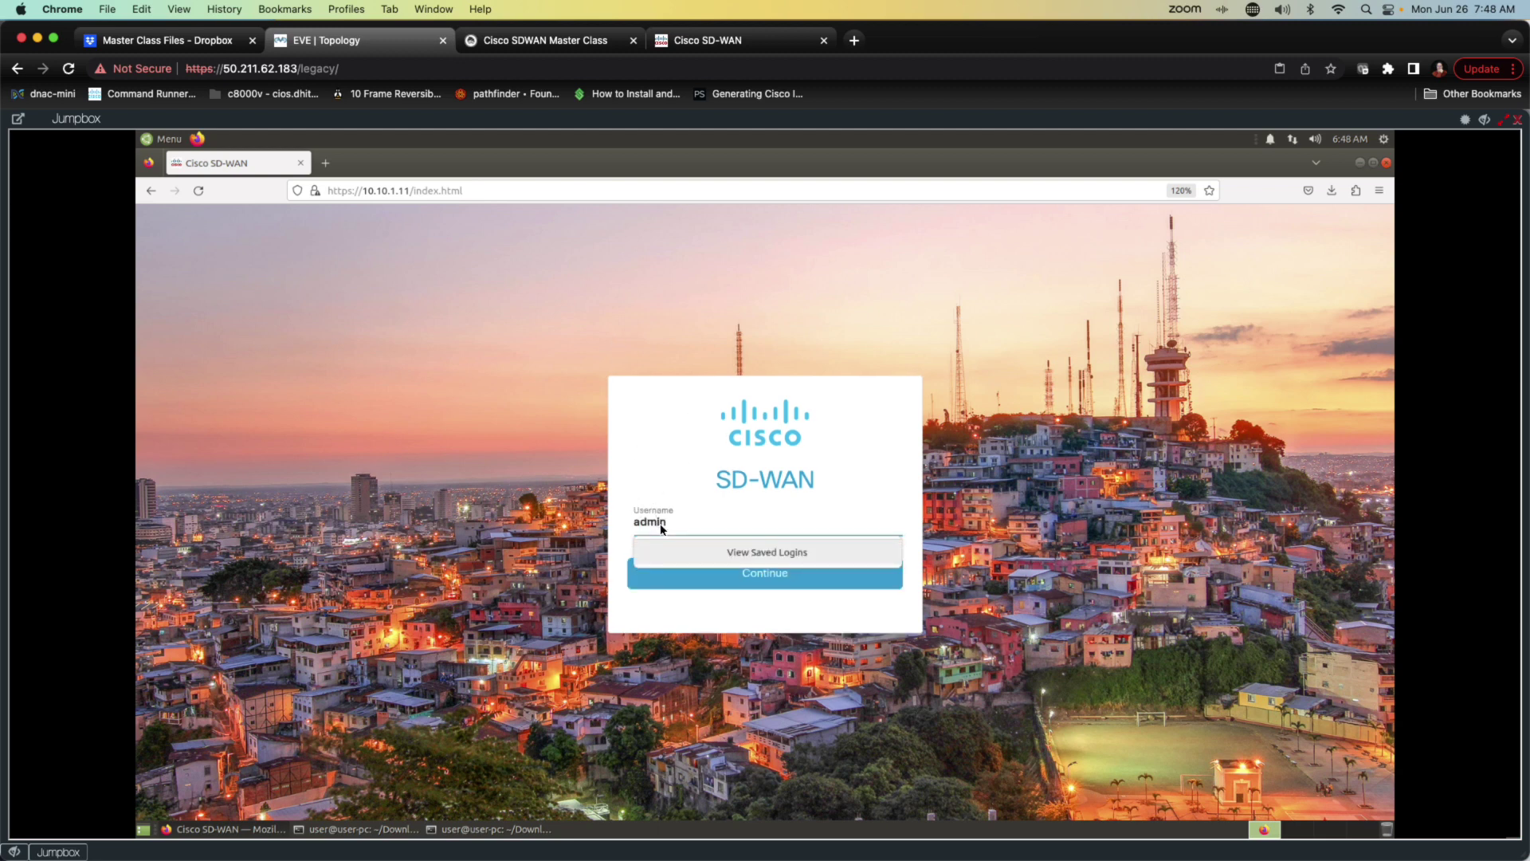
click(675, 582)
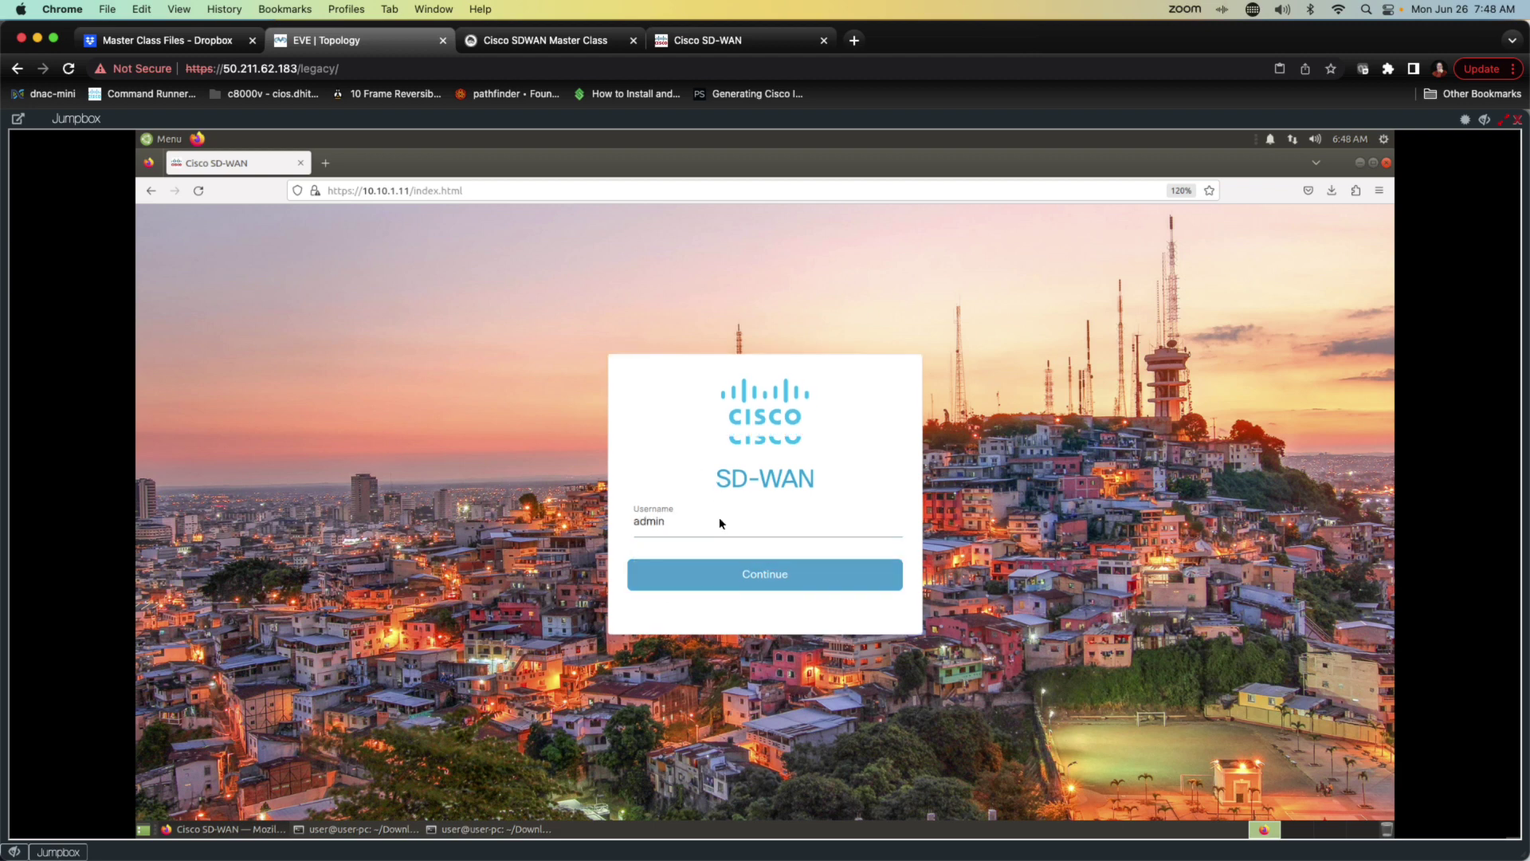
click(690, 548)
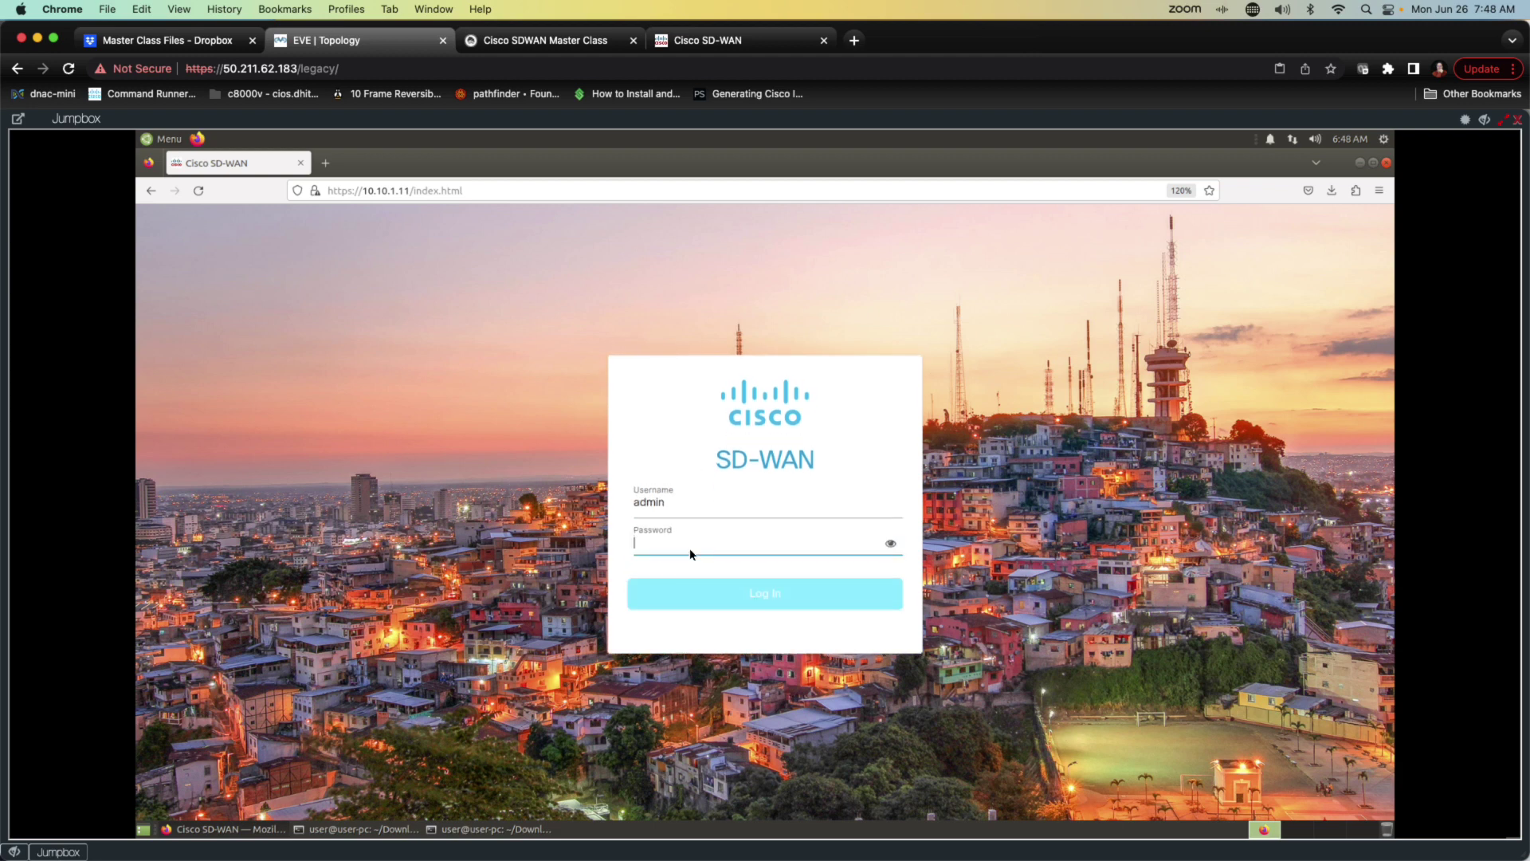
text(a)
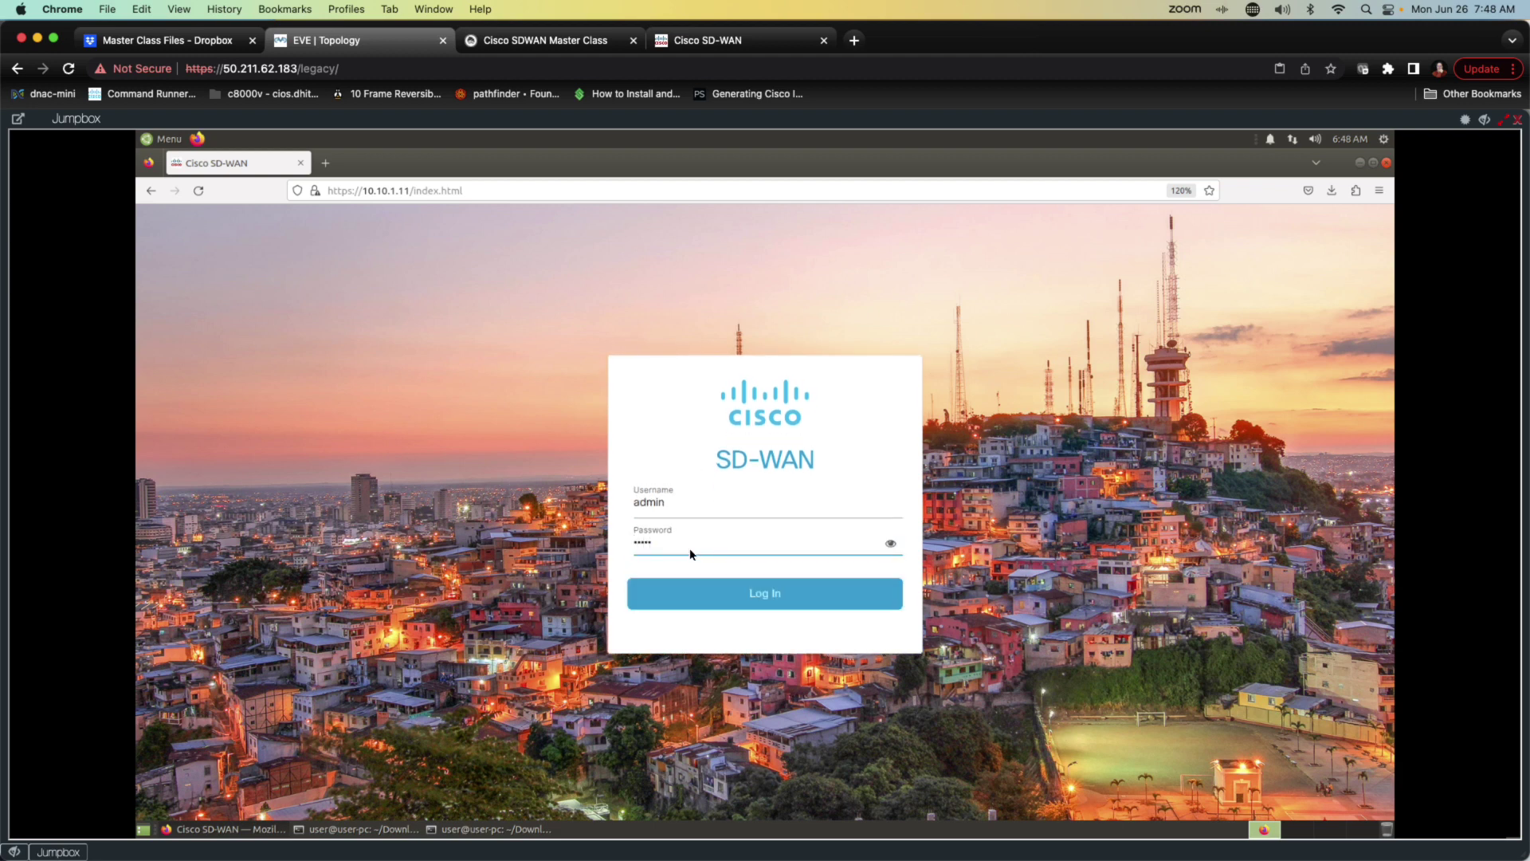
key(Return)
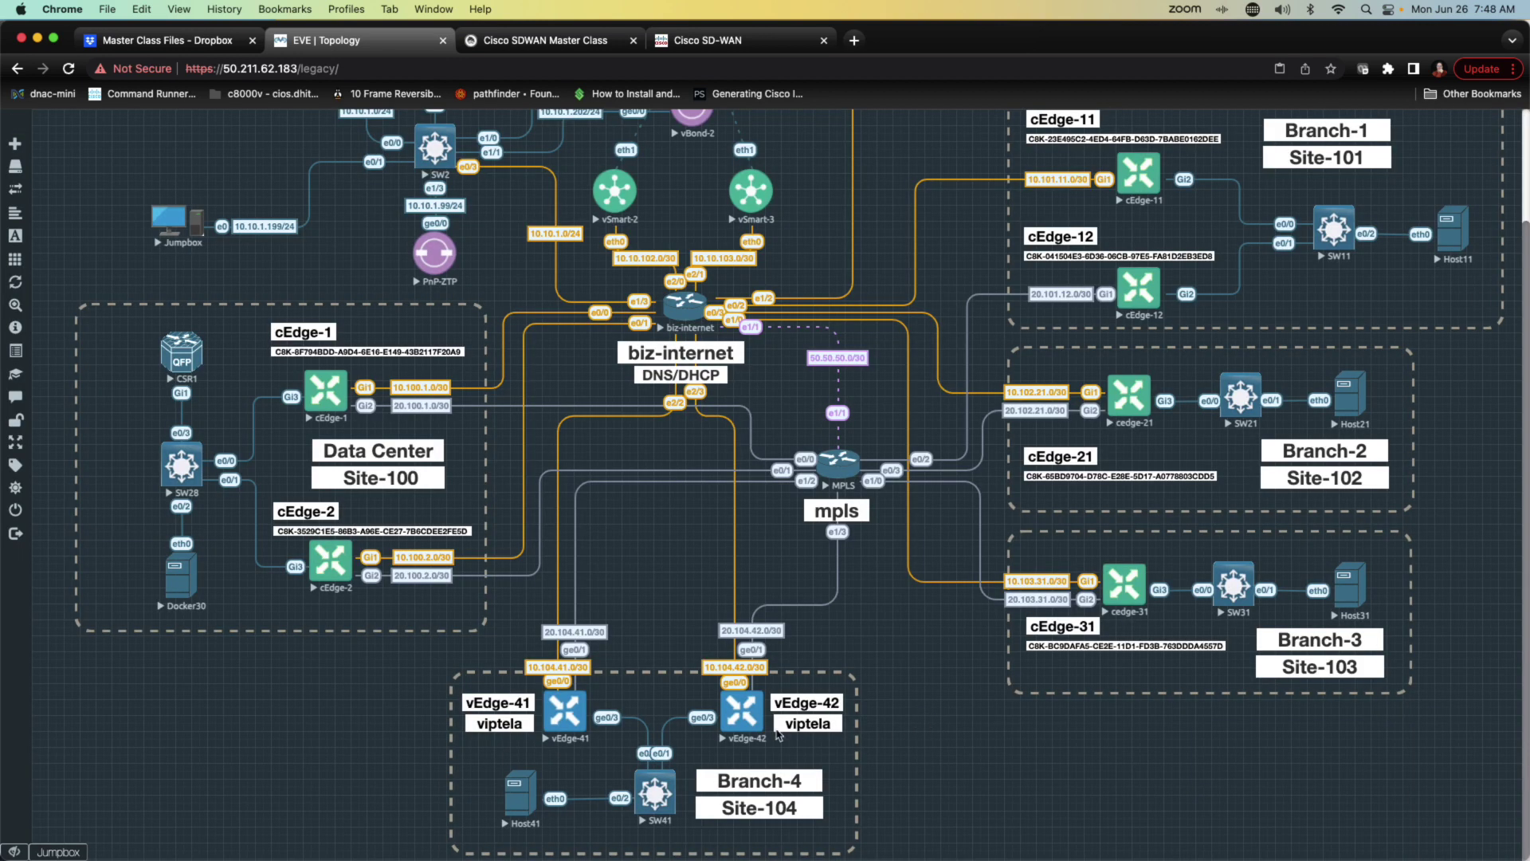
Step: Open the vEdge-42 console and move it over the right side of the map
click(743, 721)
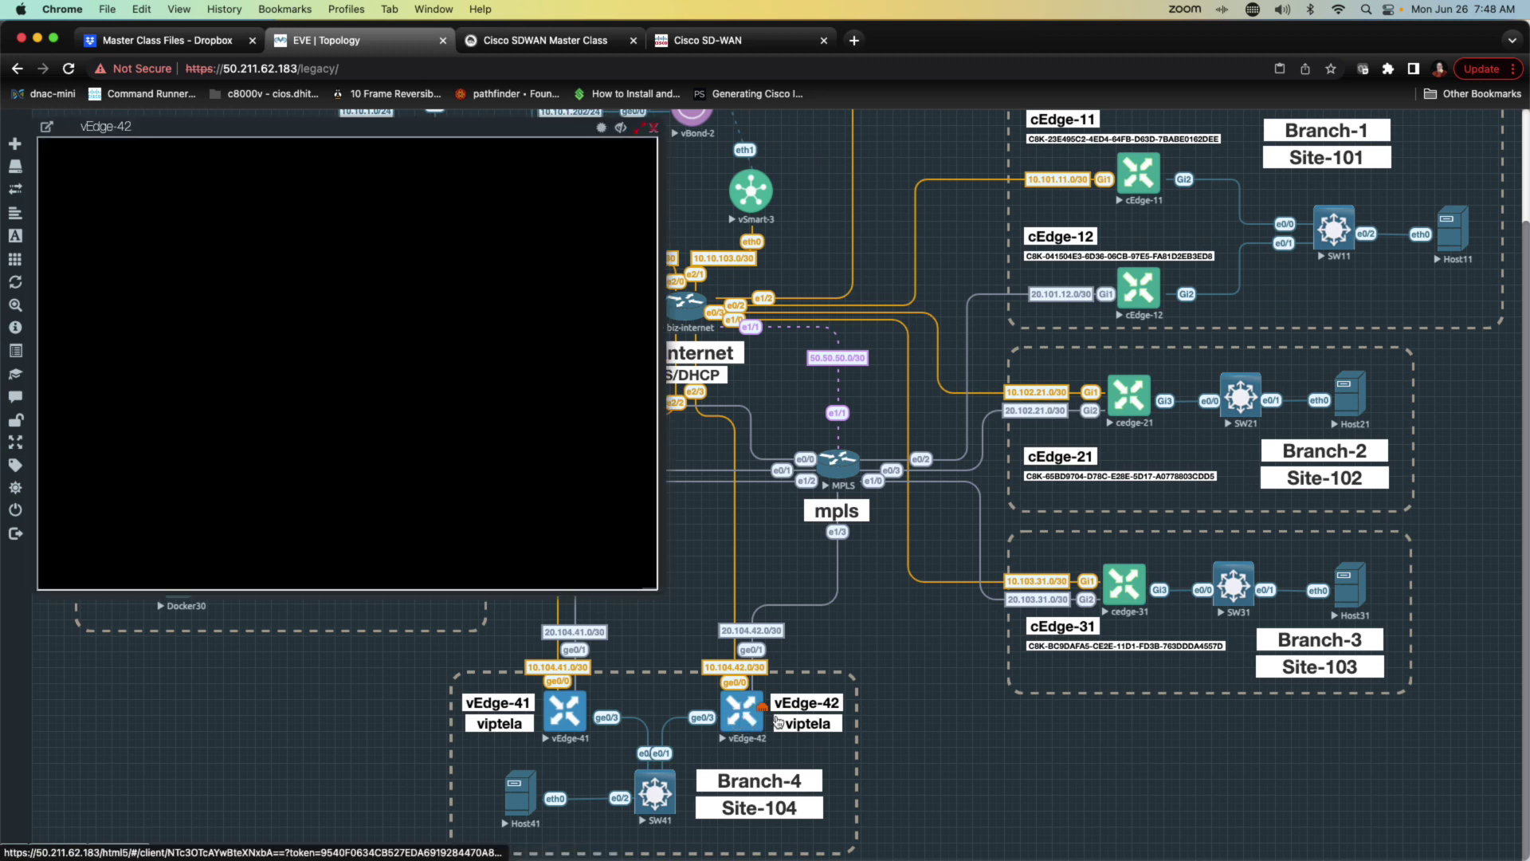
drag(367, 130, 1137, 282)
key(Return)
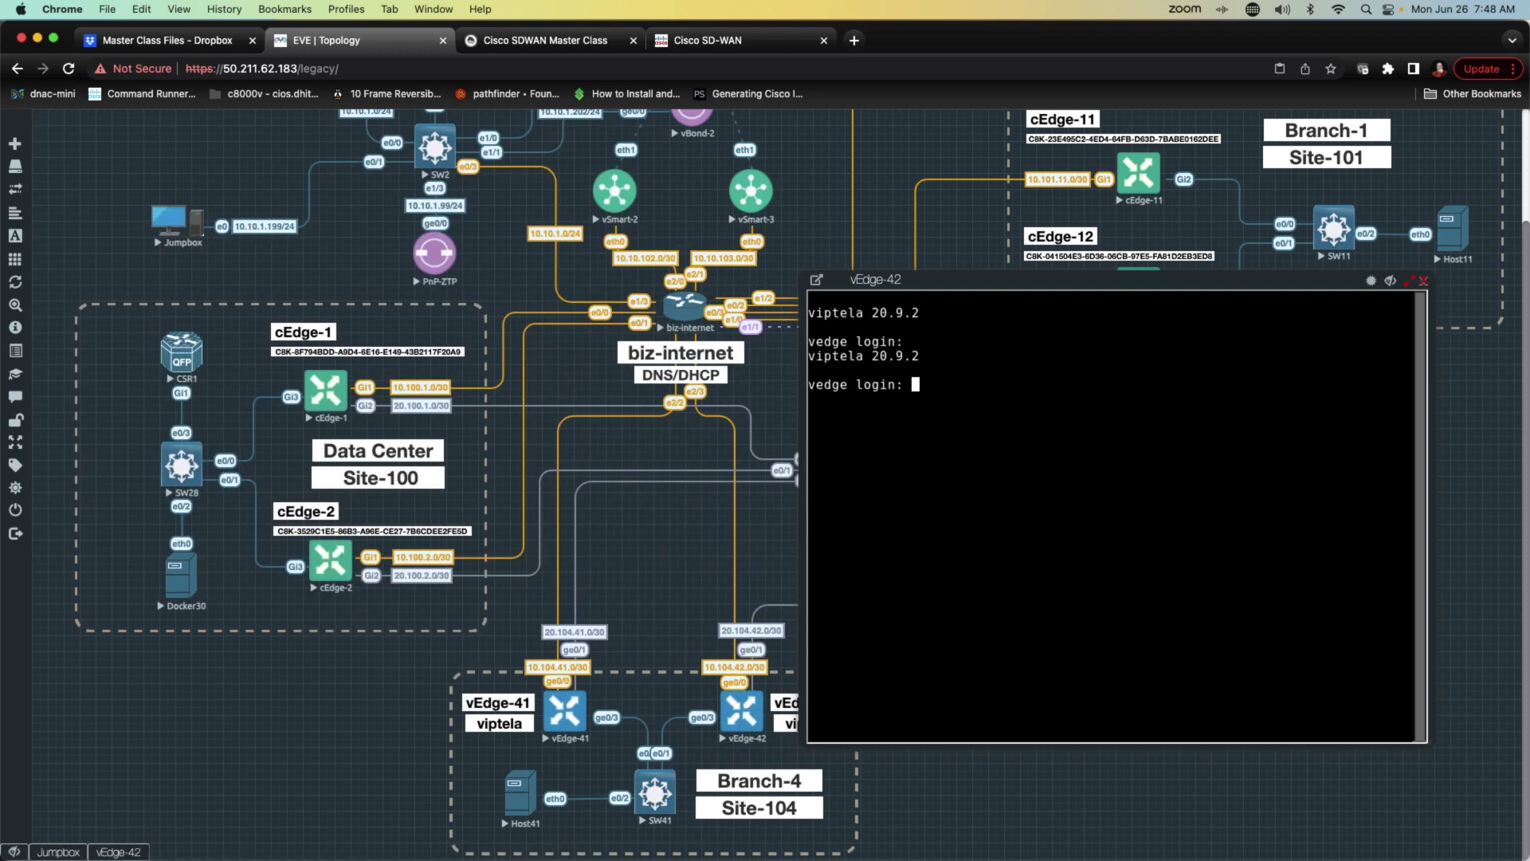
Step: Log in as admin, set and confirm a new admin password, and enter conf t
text(admin)
key(Return)
key(Return)
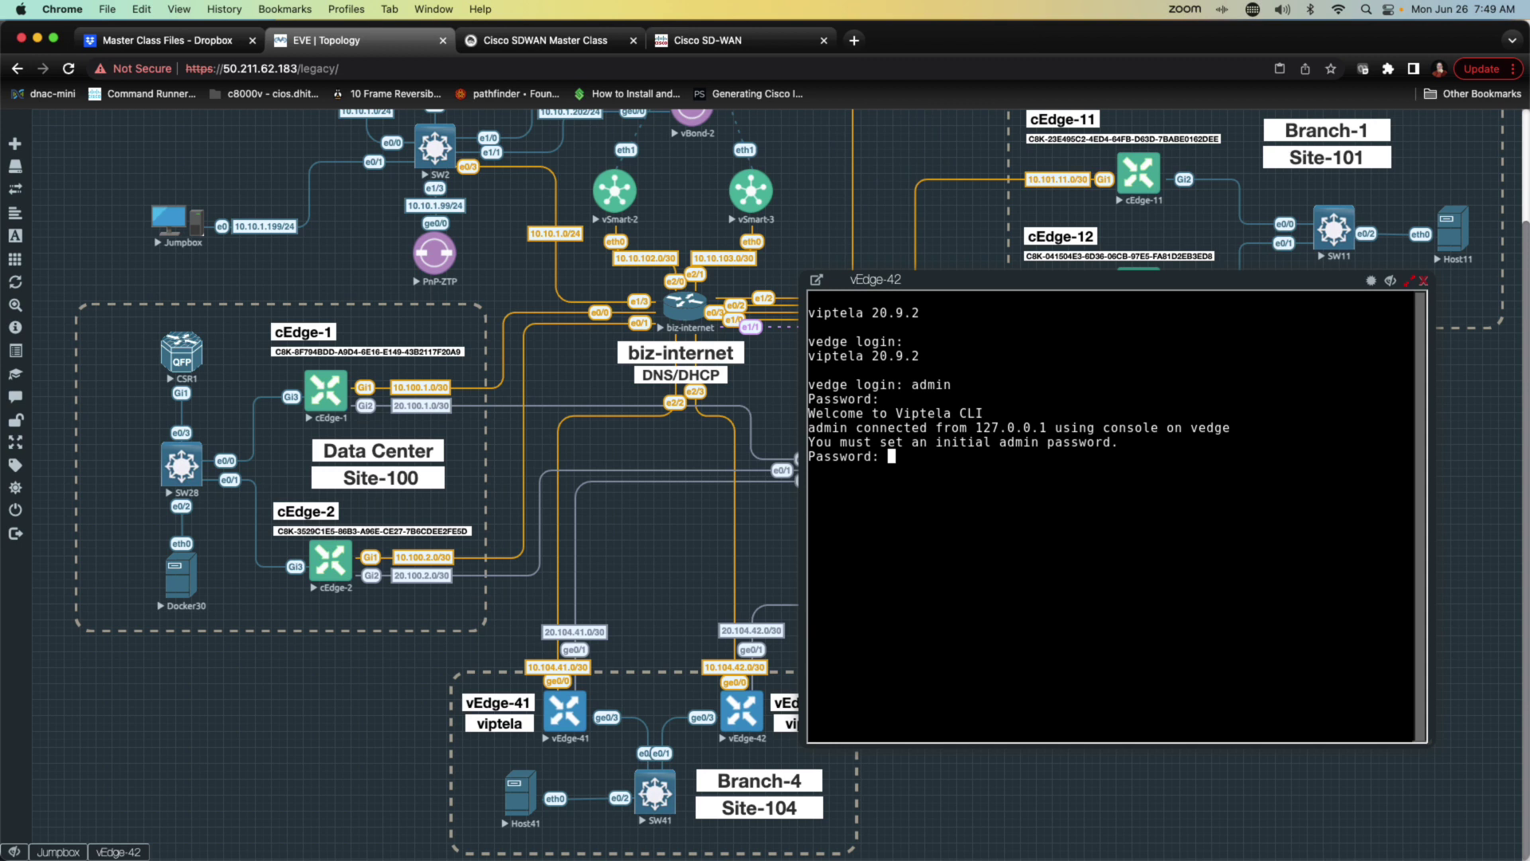
key(Return)
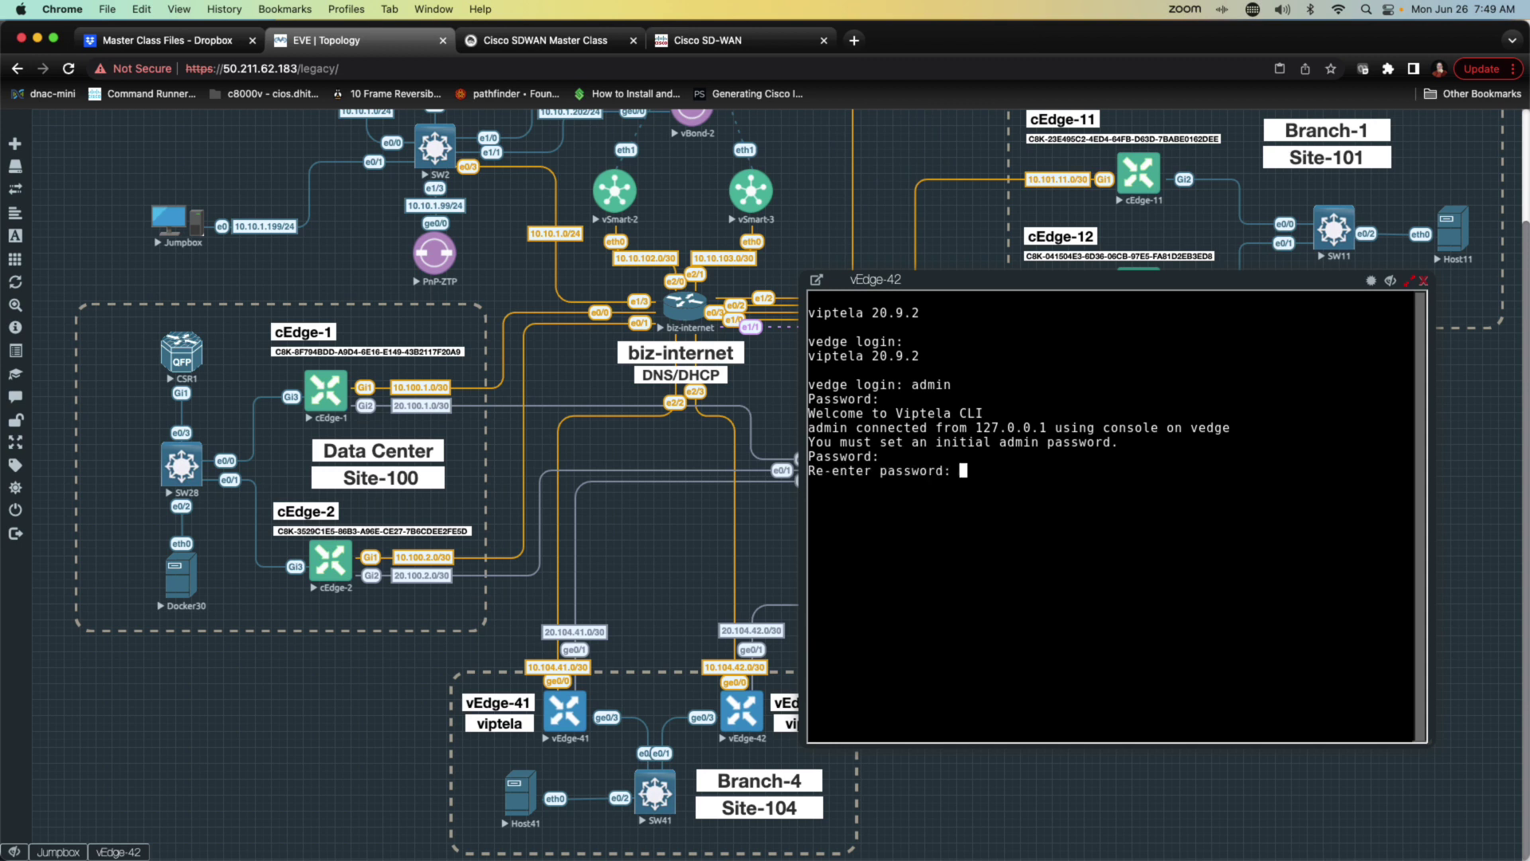
key(Return)
key(Return)
text(conf t)
Step: Enter the system block and set the host name to SDG-VE42
key(Return)
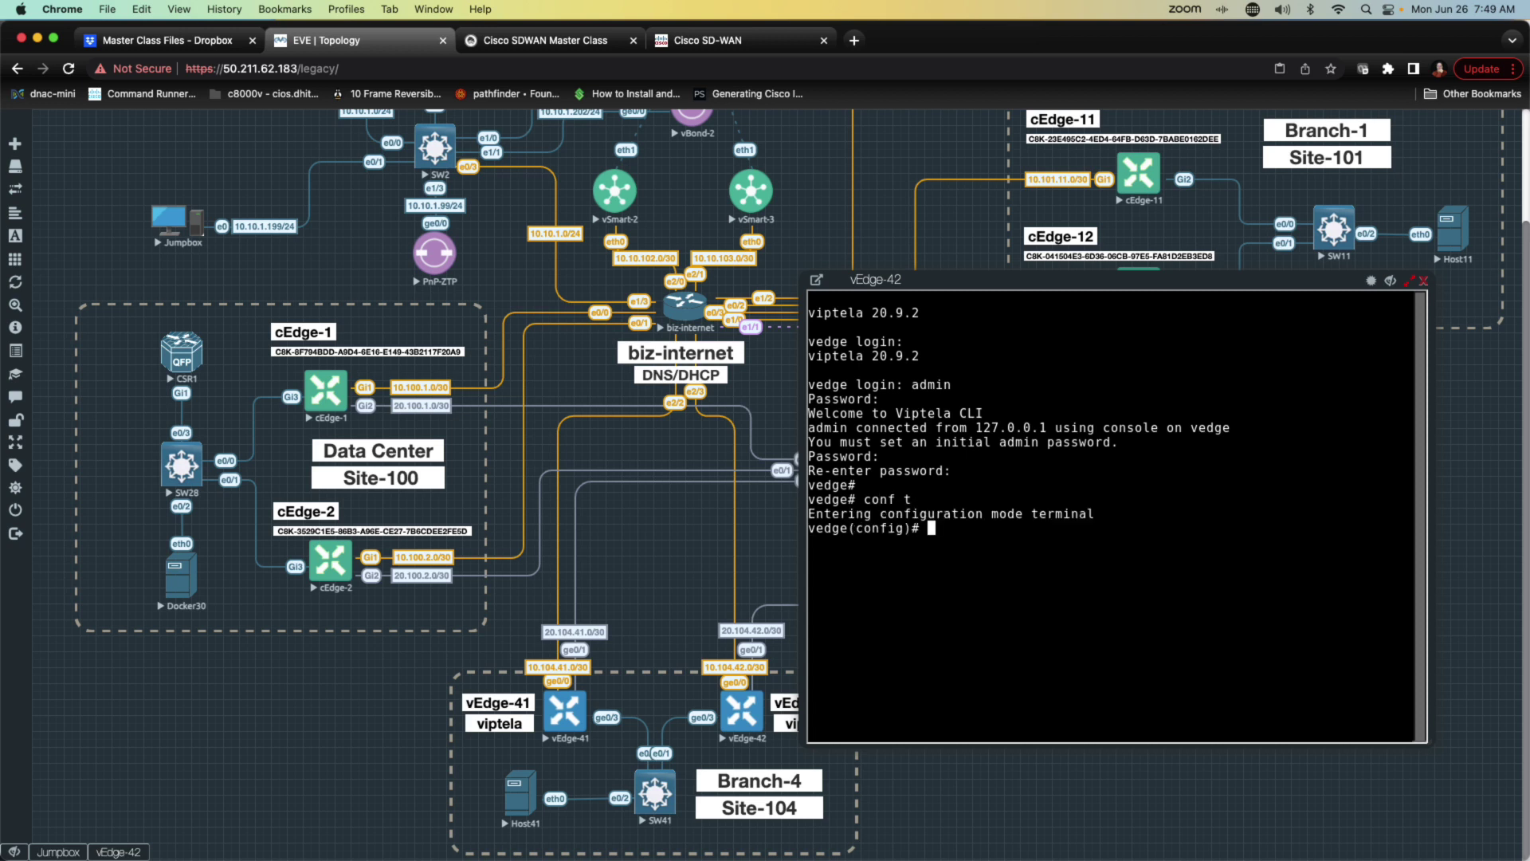
text(system)
key(Return)
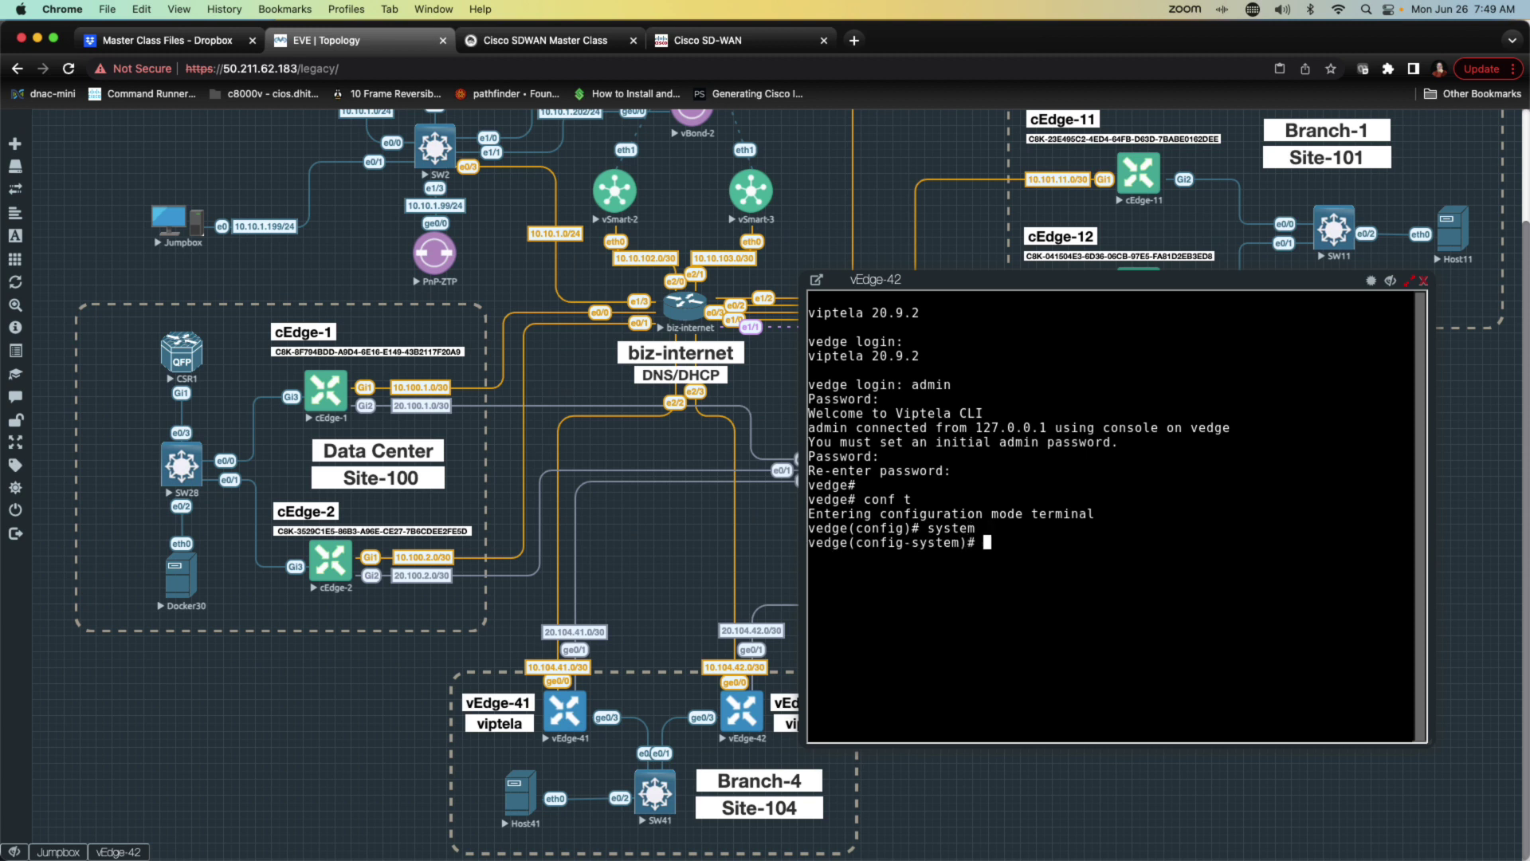
text(host-name SDG-VE42)
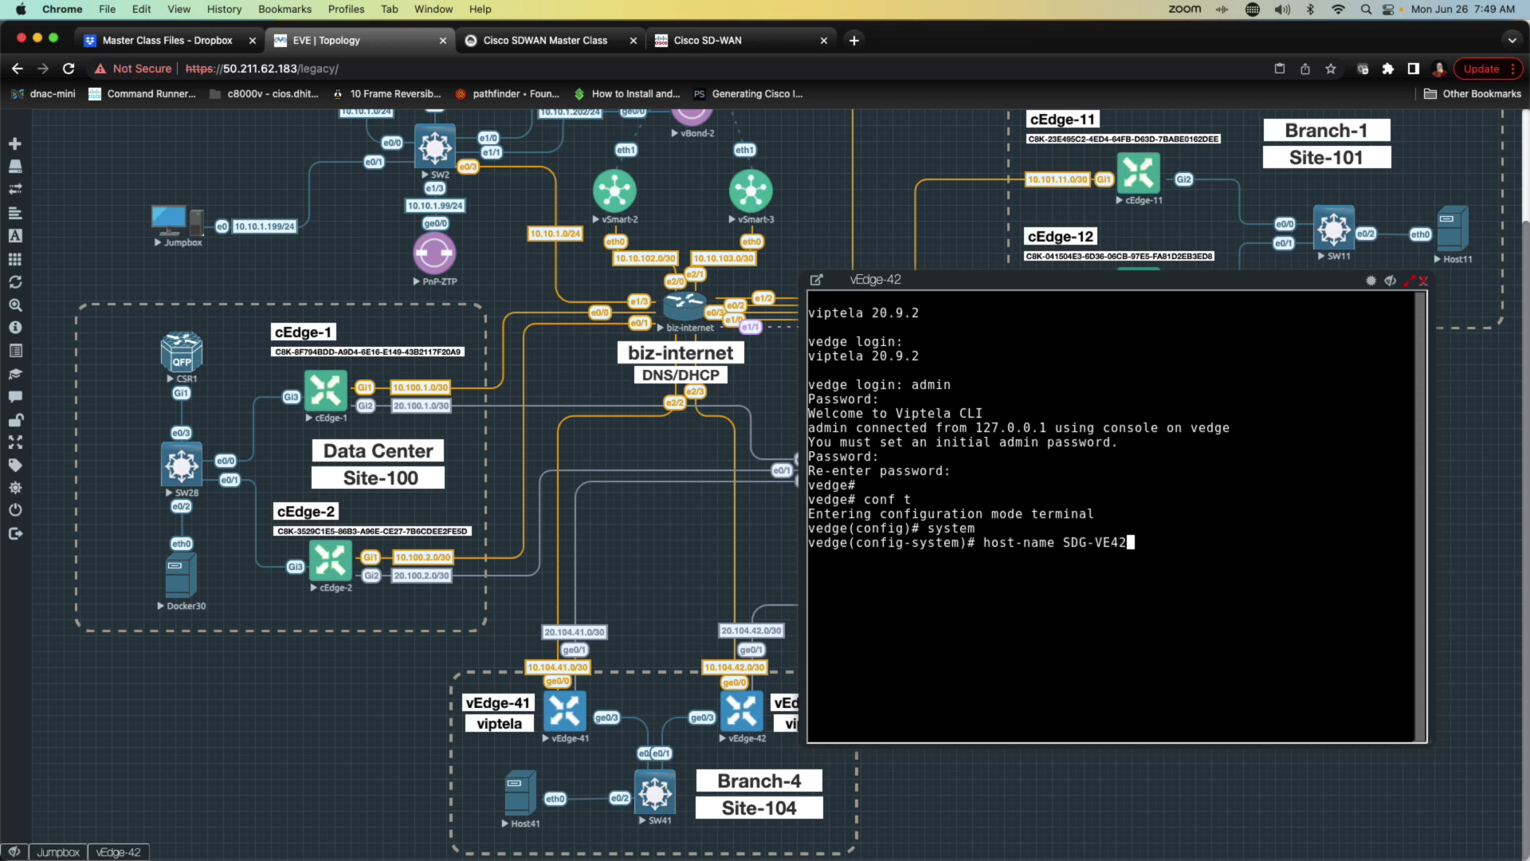
key(Return)
Step: Set system IP 10.255.104.42 and site ID 104
text(system)# sys)
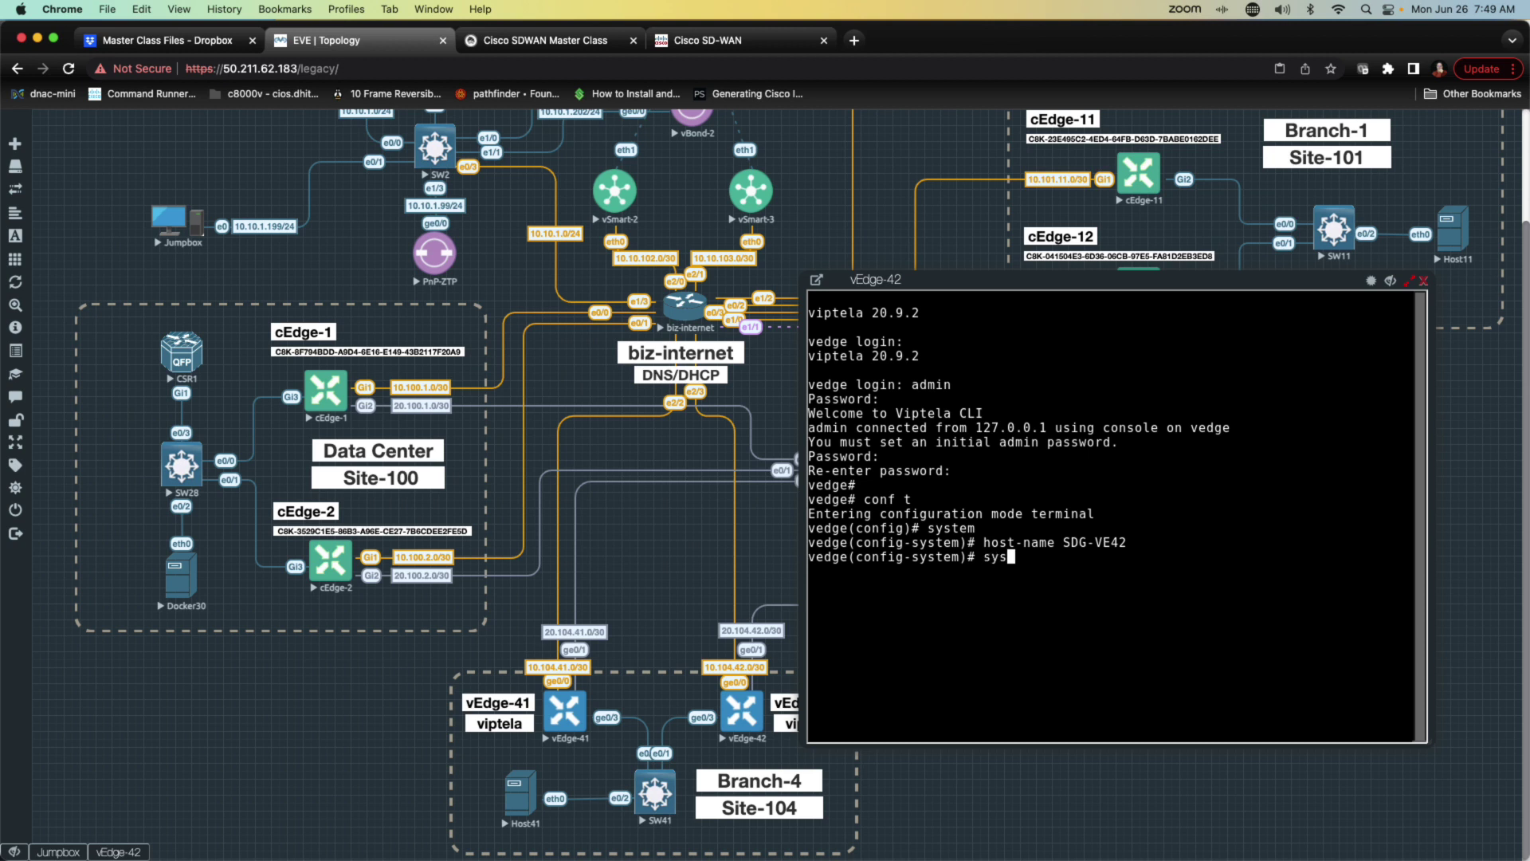
text(-ip 10.1)
text(0)
key(BackSpace)
key(BackSpace)
text(255.104.42)
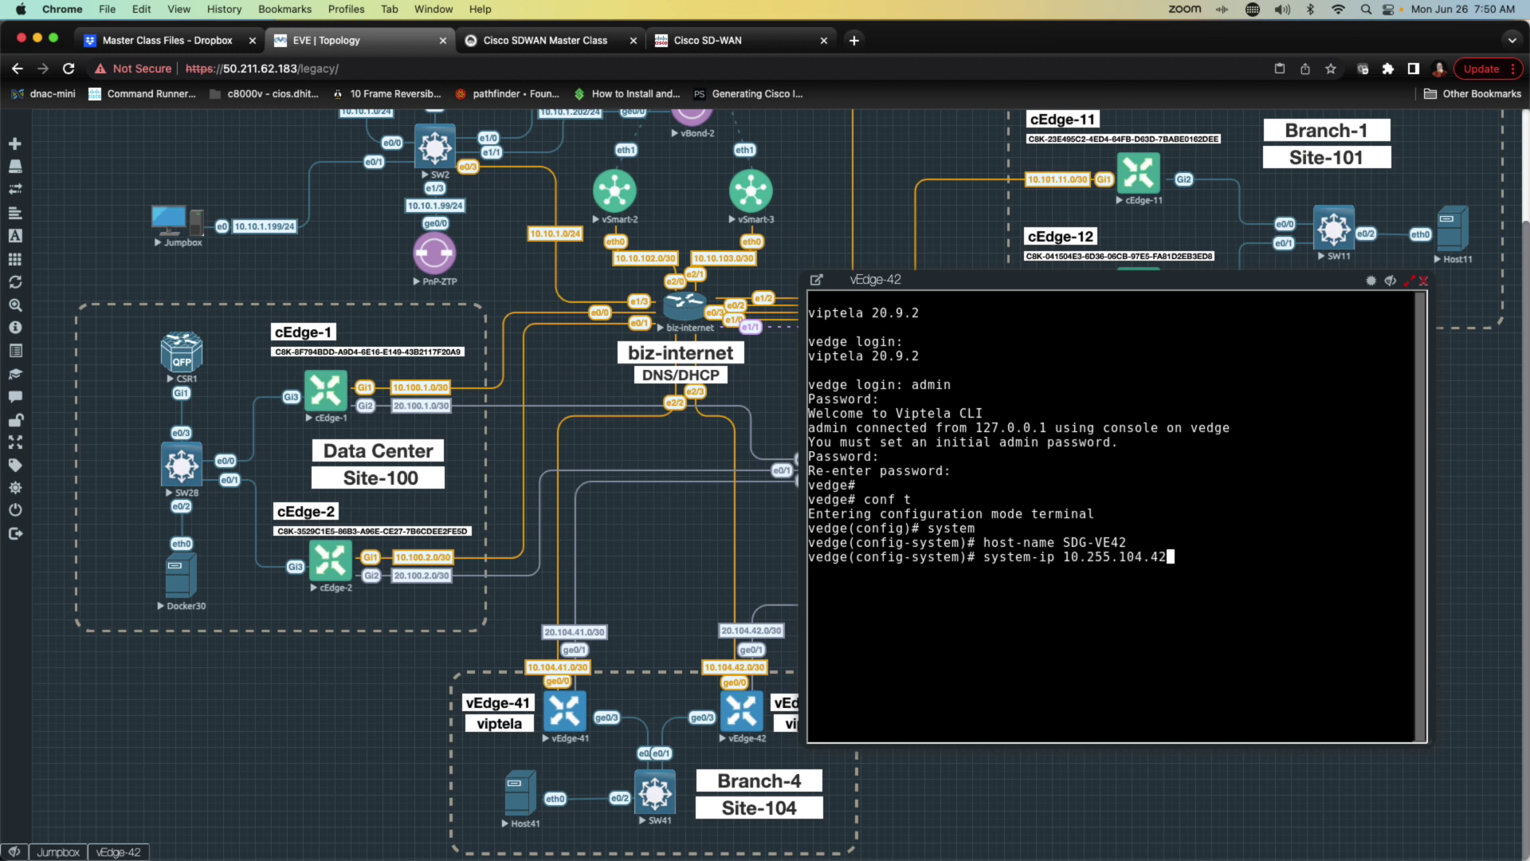
key(Return)
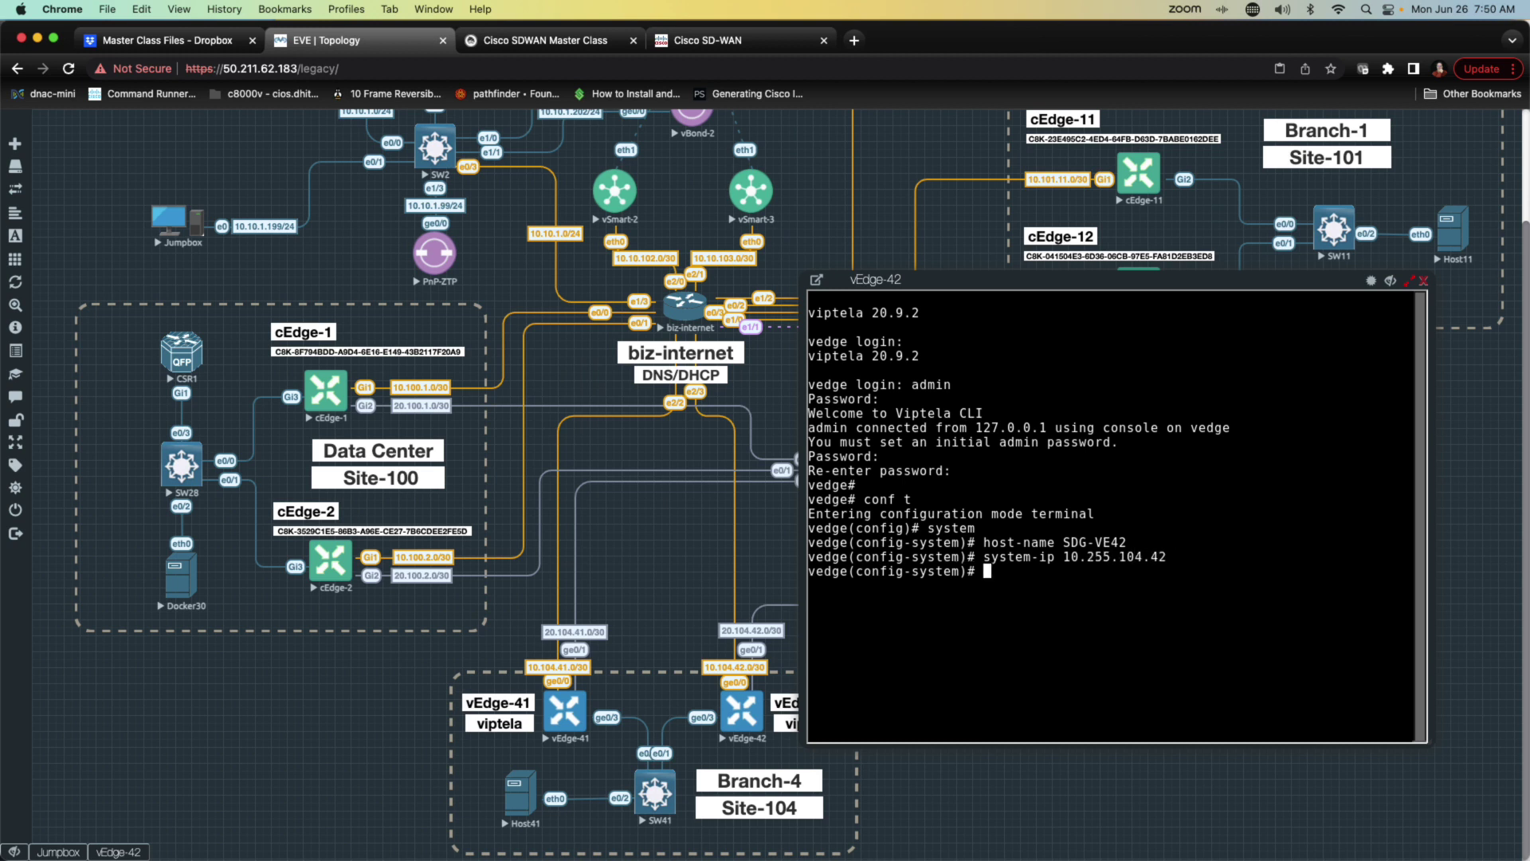
text(site-id 104)
key(Return)
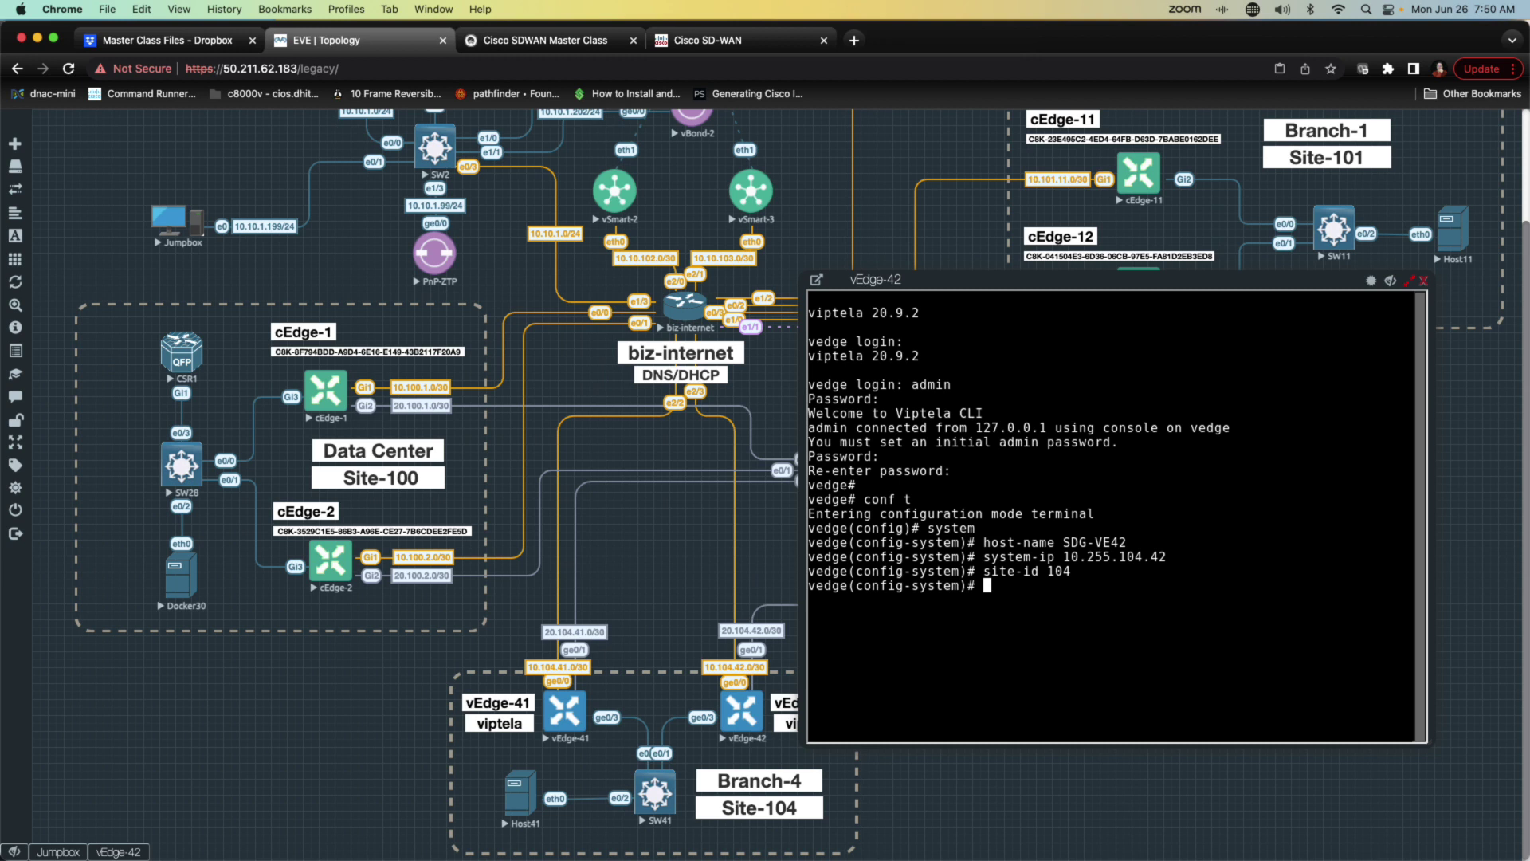
Step: Set vbond to vbond.sd-geeks.local and organization name to 'master class'
text(vbond vbond.sd-geeks.local)
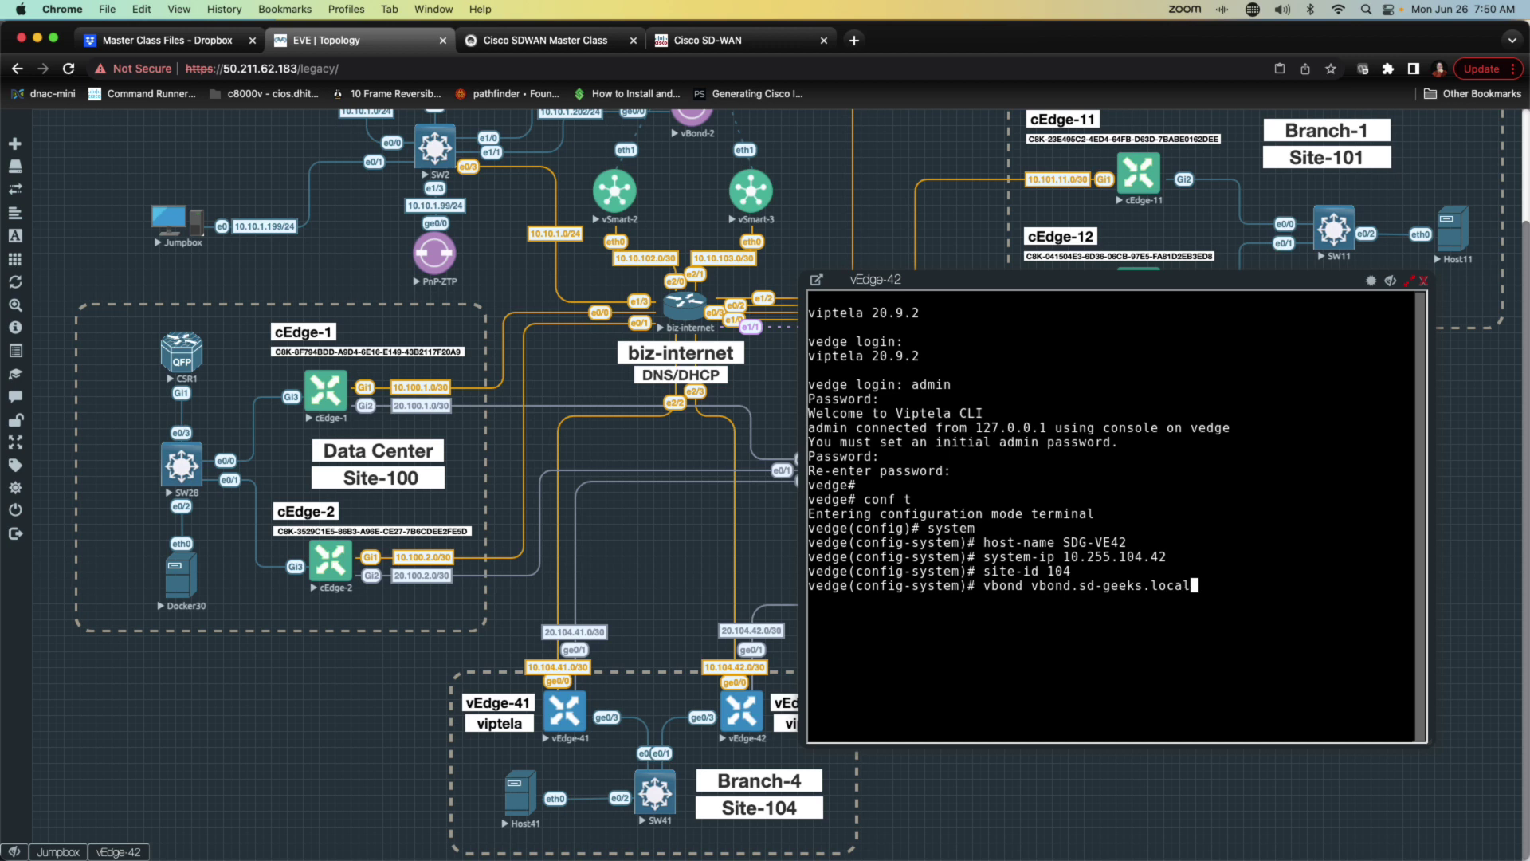
key(Return)
text(org)
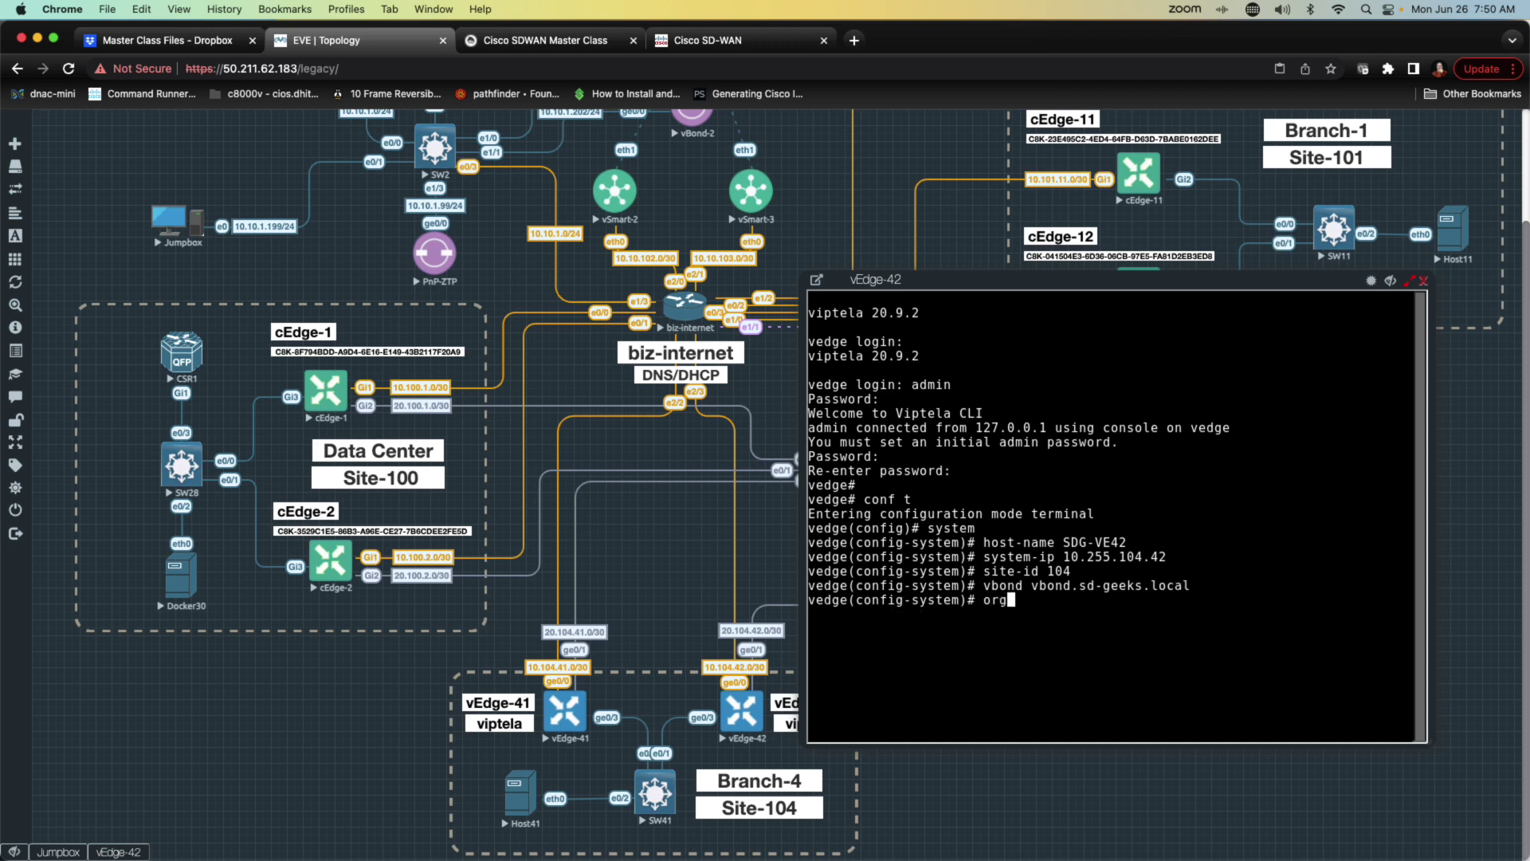
key(Tab)
text("master class)
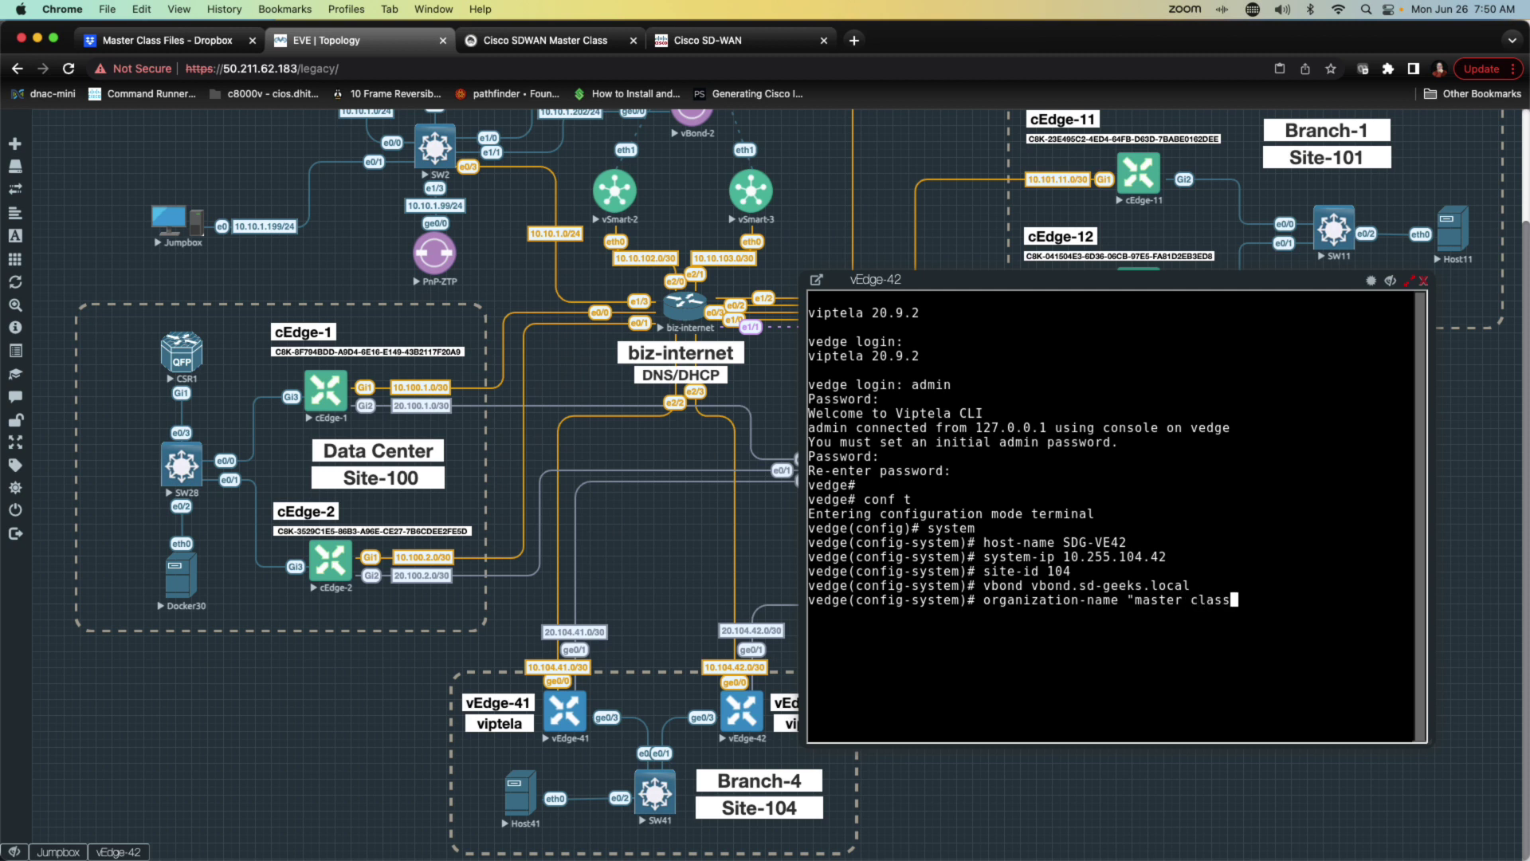
key(BackSpace)
key(BackSpace)
key(BackSpace)
key(BackSpace)
key(BackSpace)
key(BackSpace)
key(BackSpace)
key(BackSpace)
key(BackSpace)
key(BackSpace)
key(BackSpace)
key(BackSpace)
key(BackSpace)
key(Return)
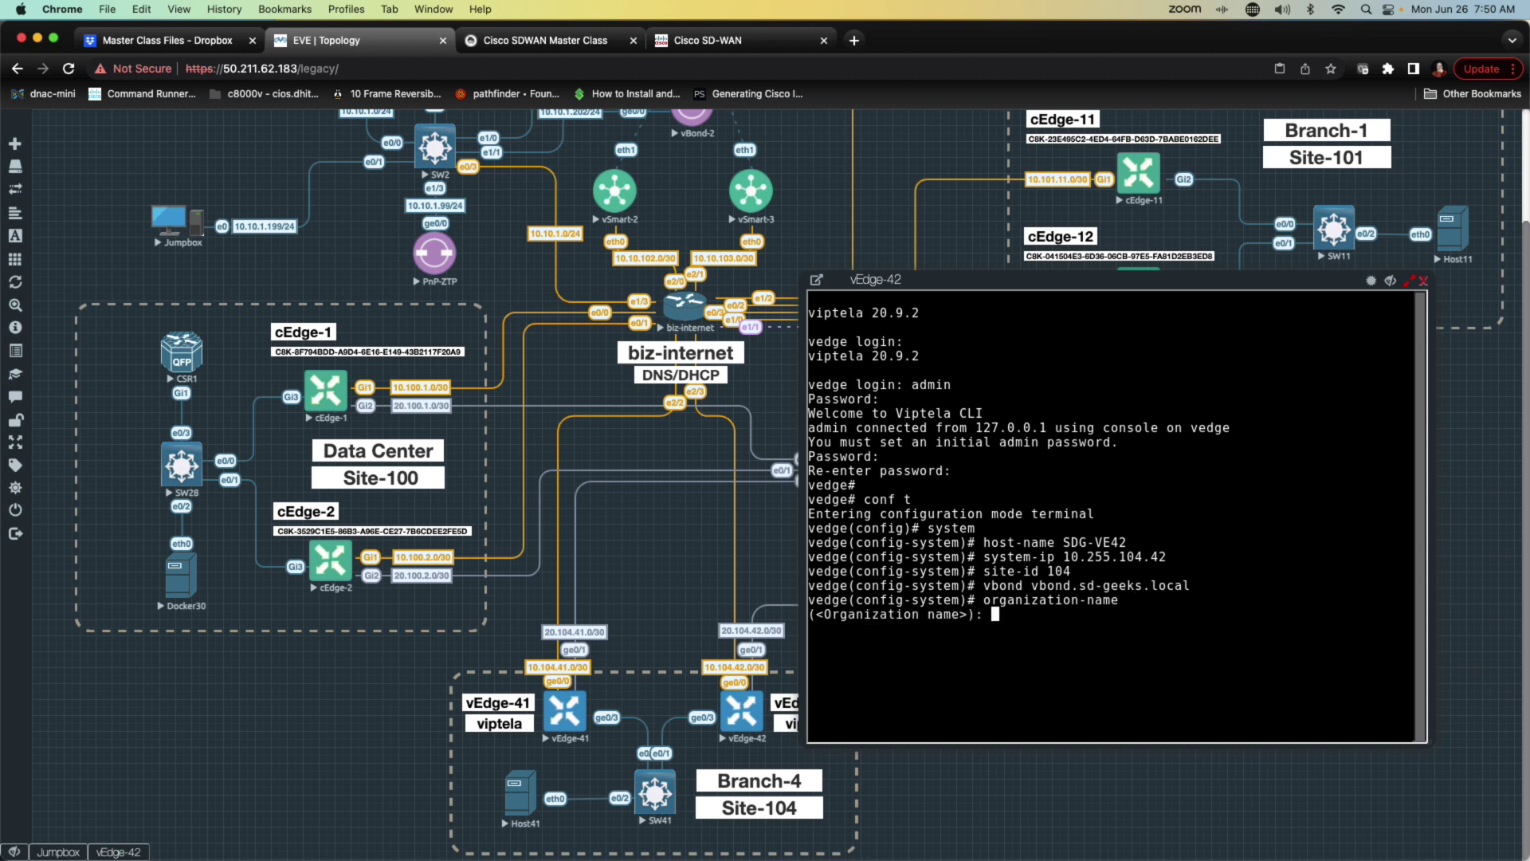
text(master class)
key(Return)
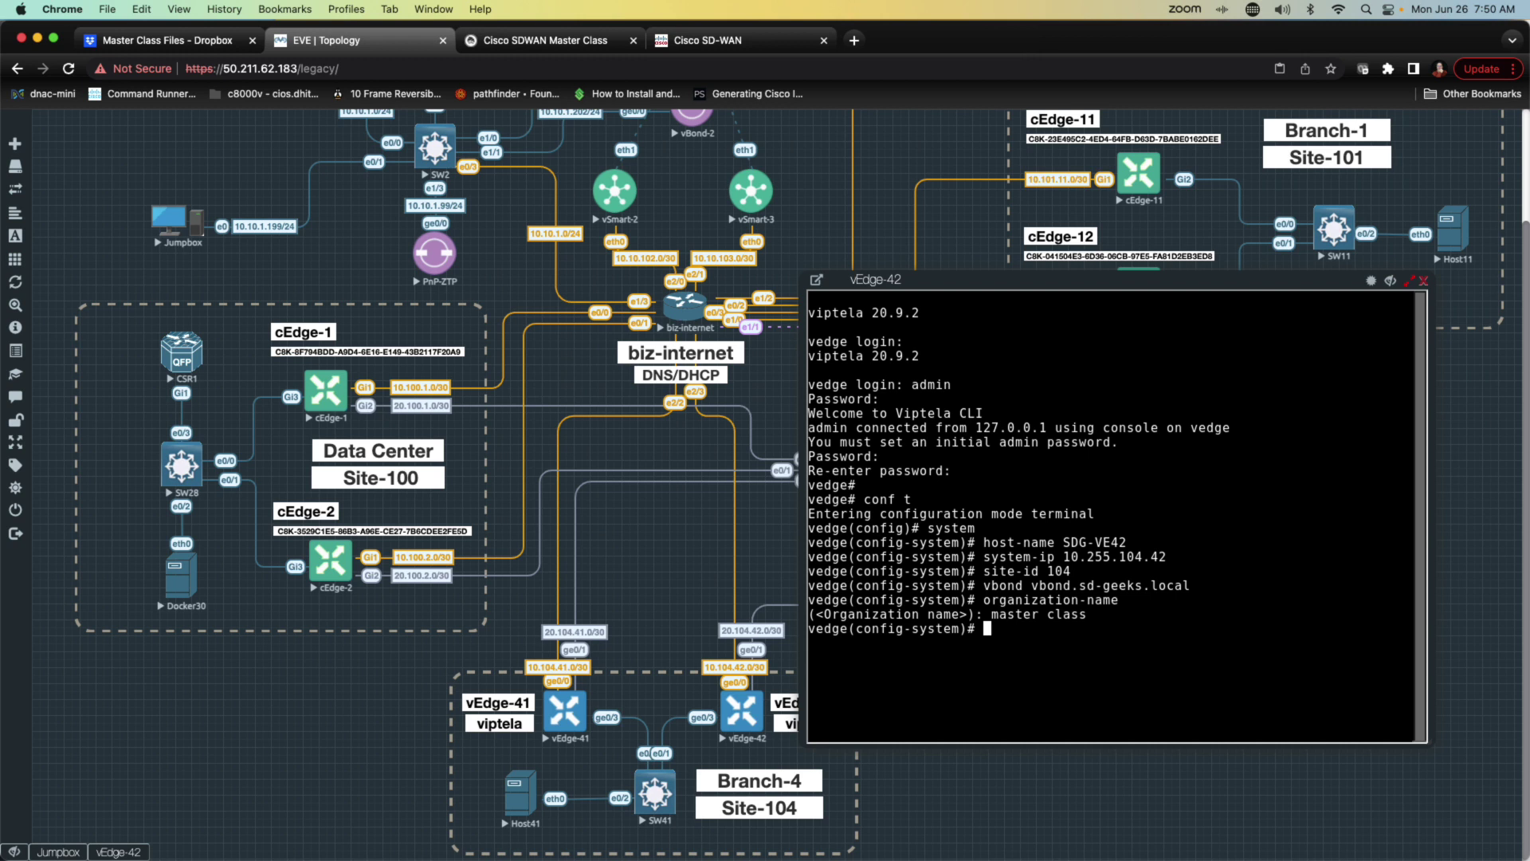
Step: Commit the vEdge-42 system configuration
key(Return)
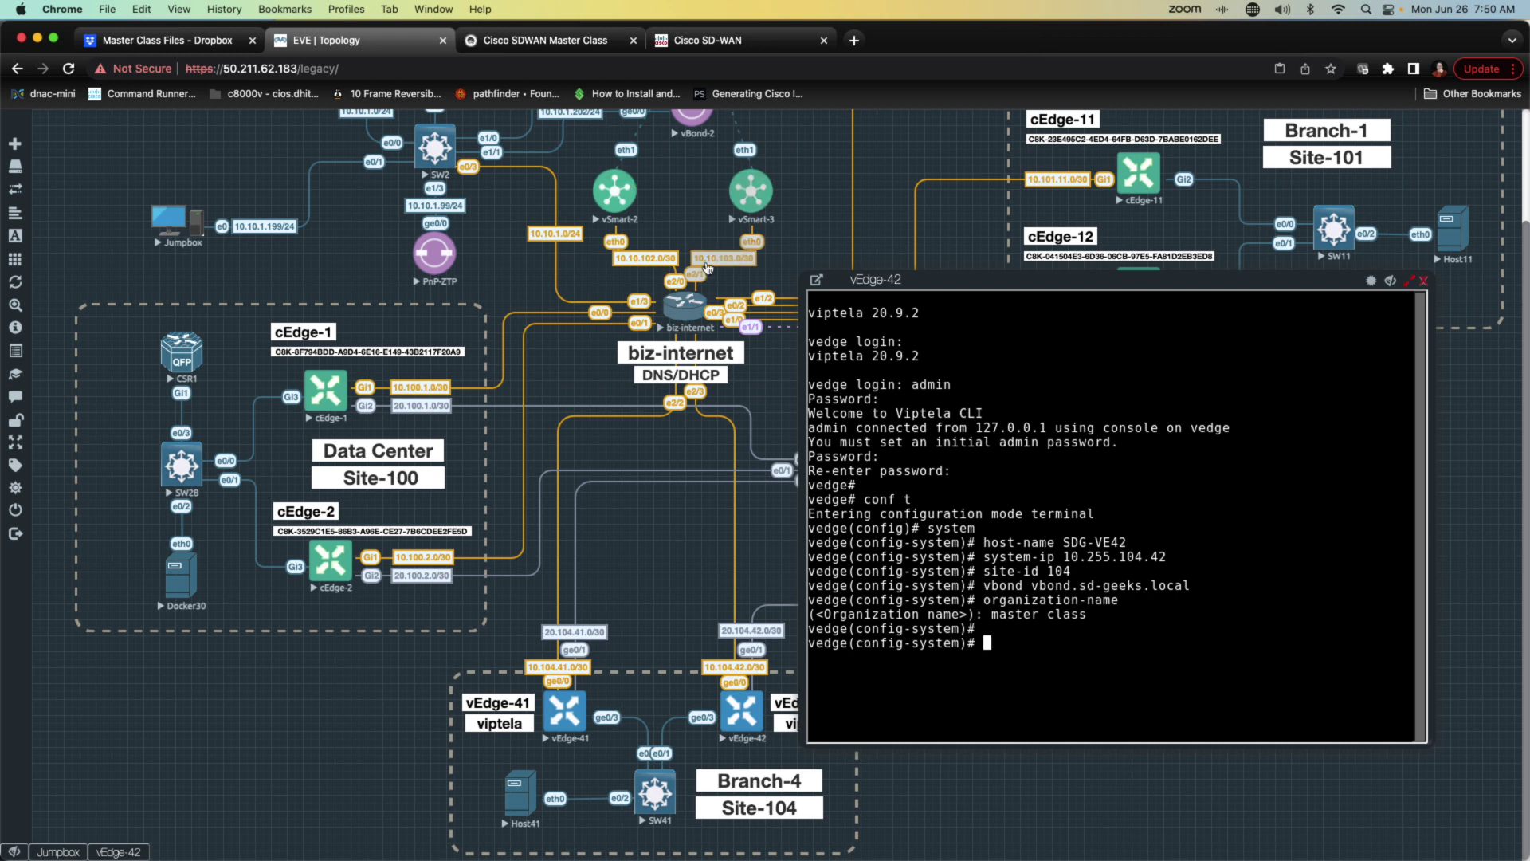
text(commit)
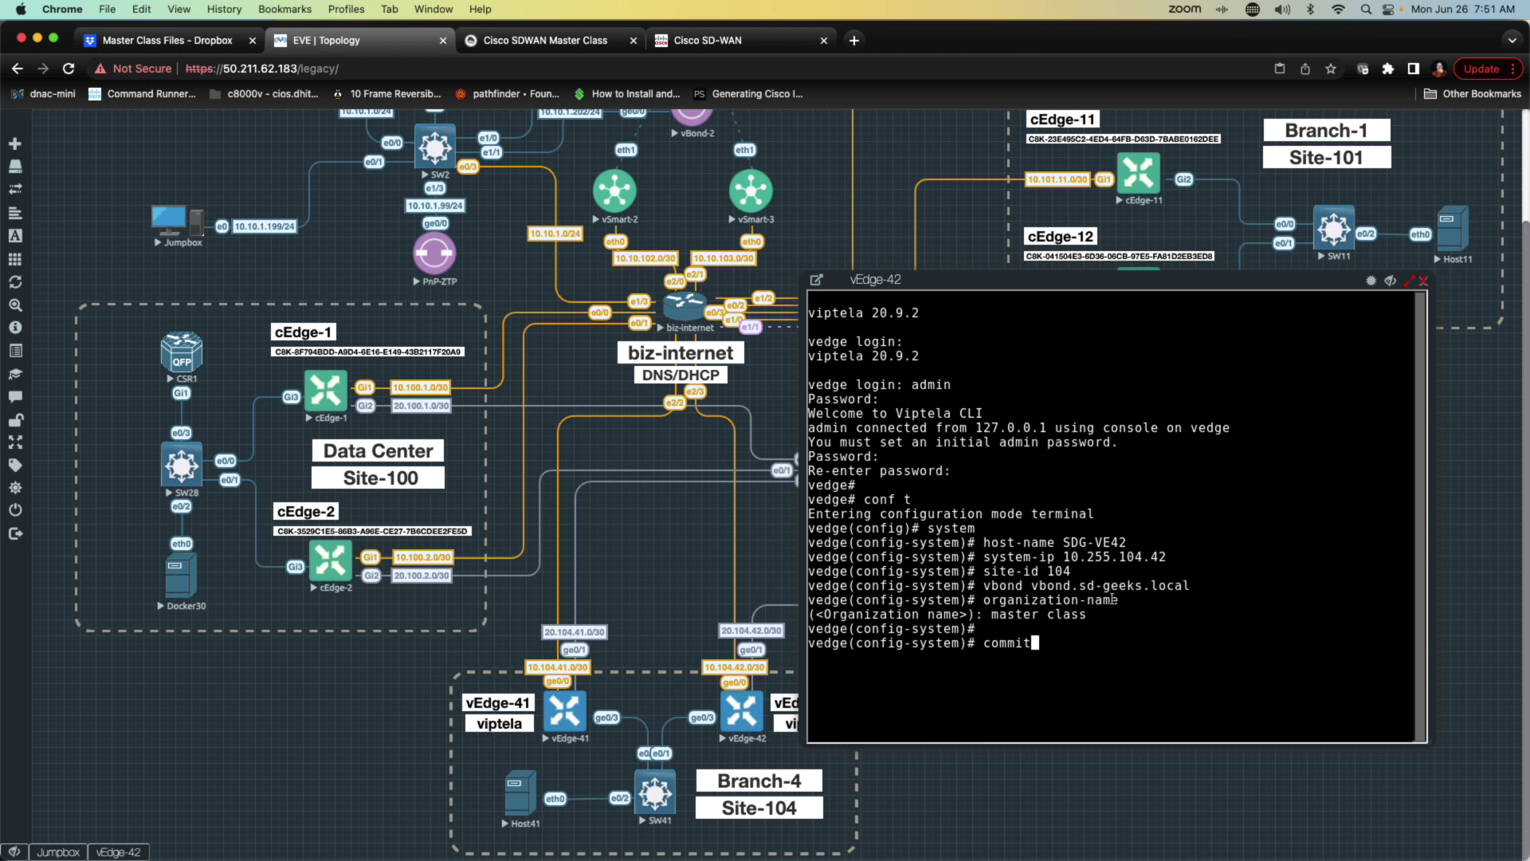
key(Return)
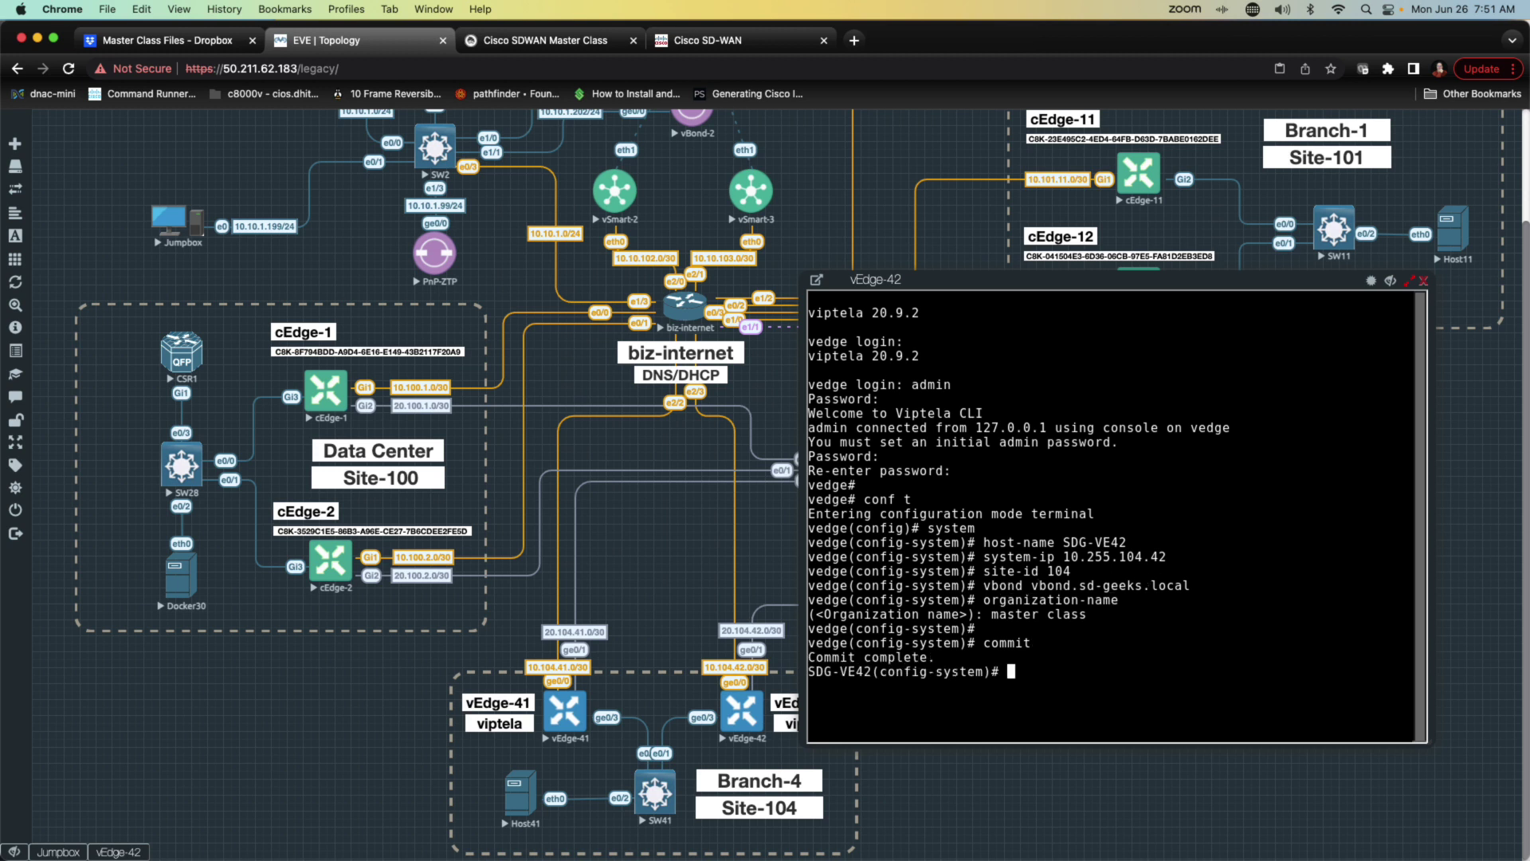
Step: Run 'do sh run system' to verify host name, site ID, organization and vbond, then quit the pager
text(do sh run system)
key(Return)
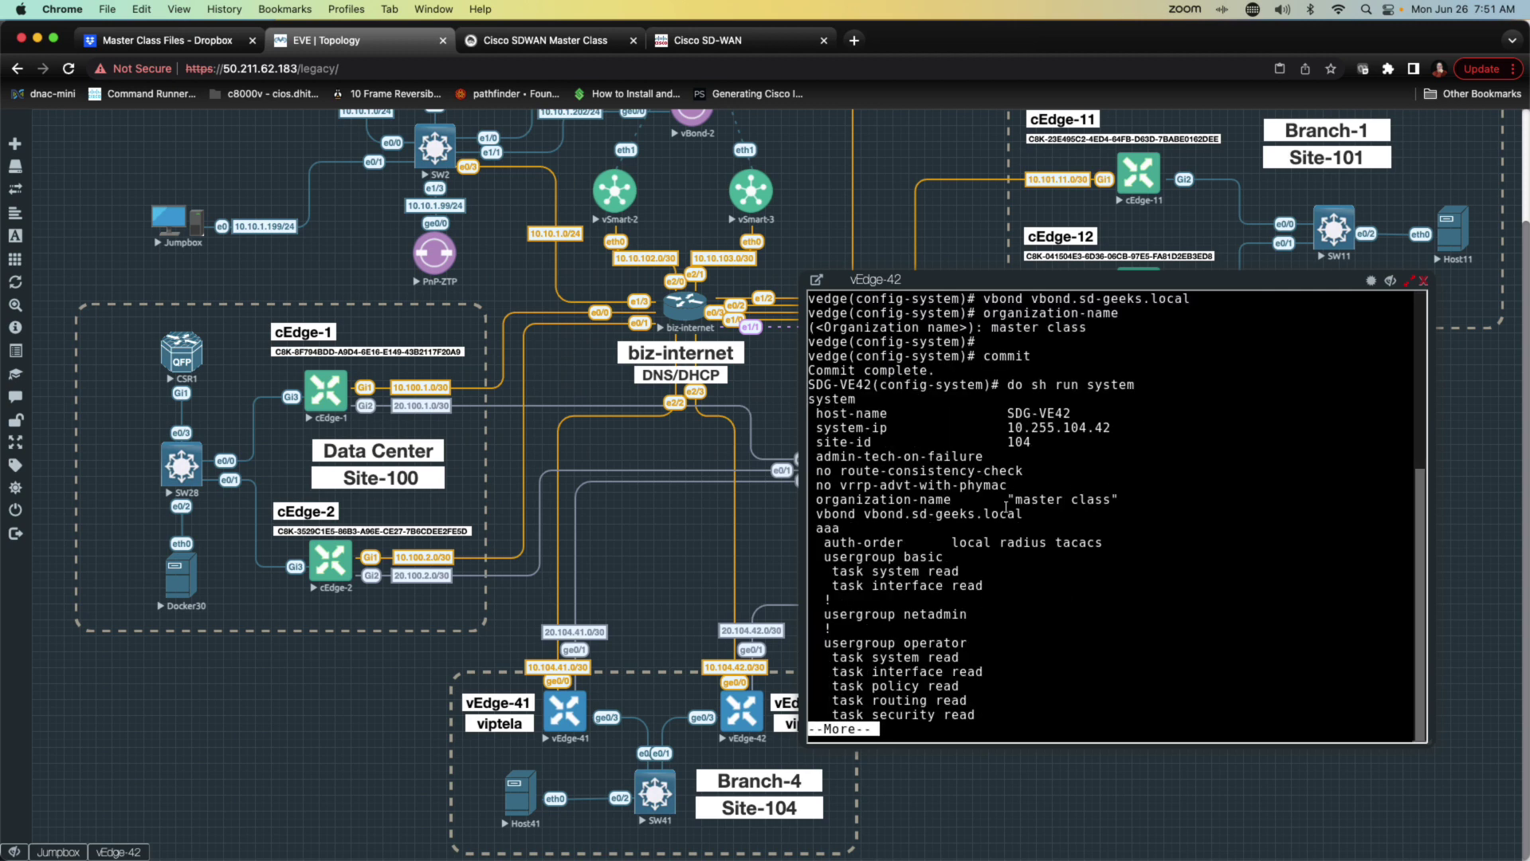
drag(1006, 499, 1137, 500)
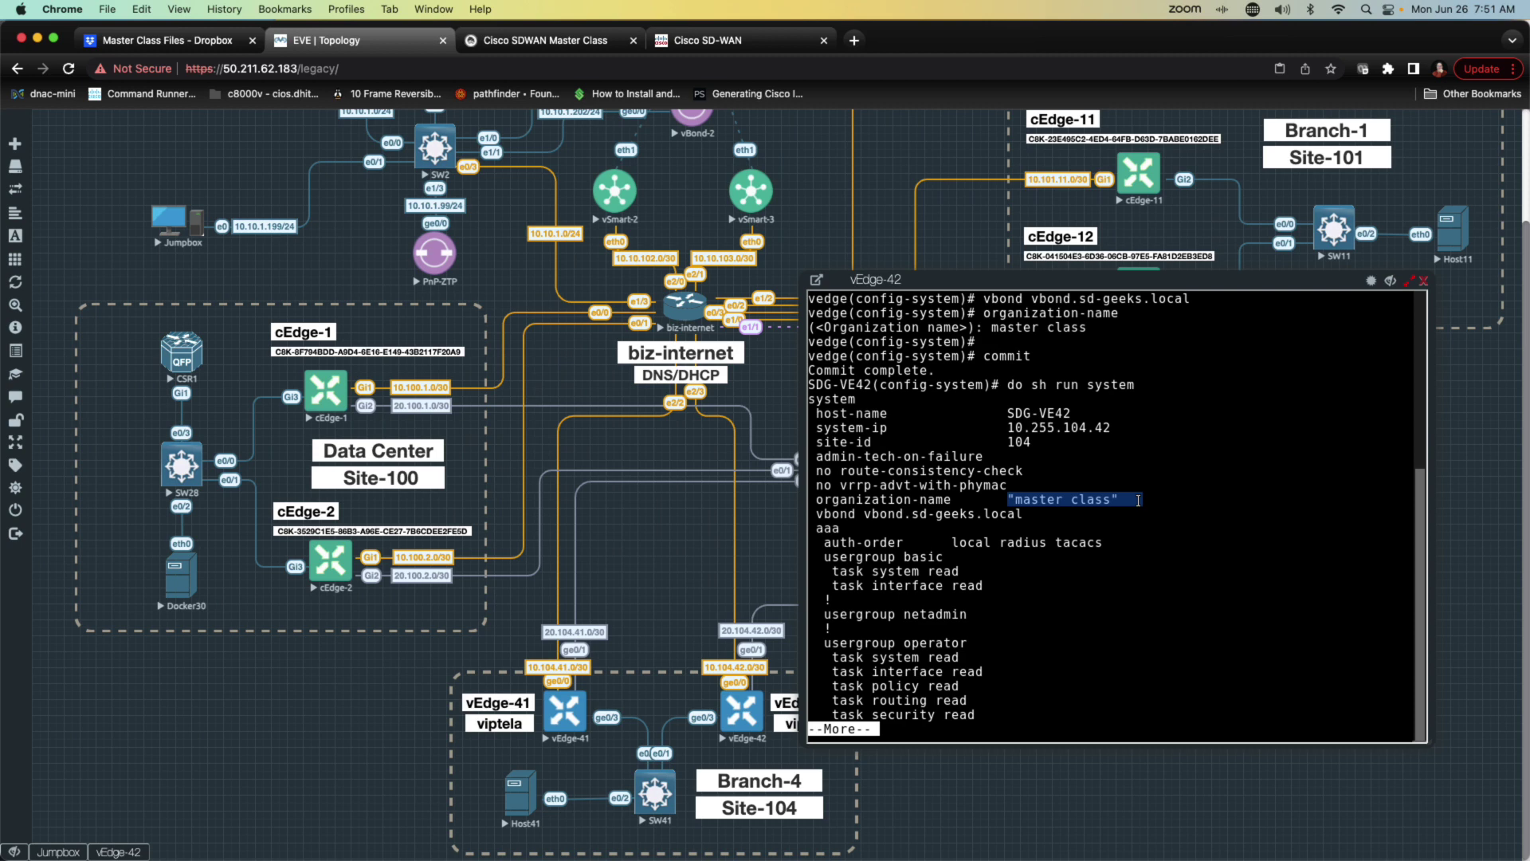
key(space)
key(space)
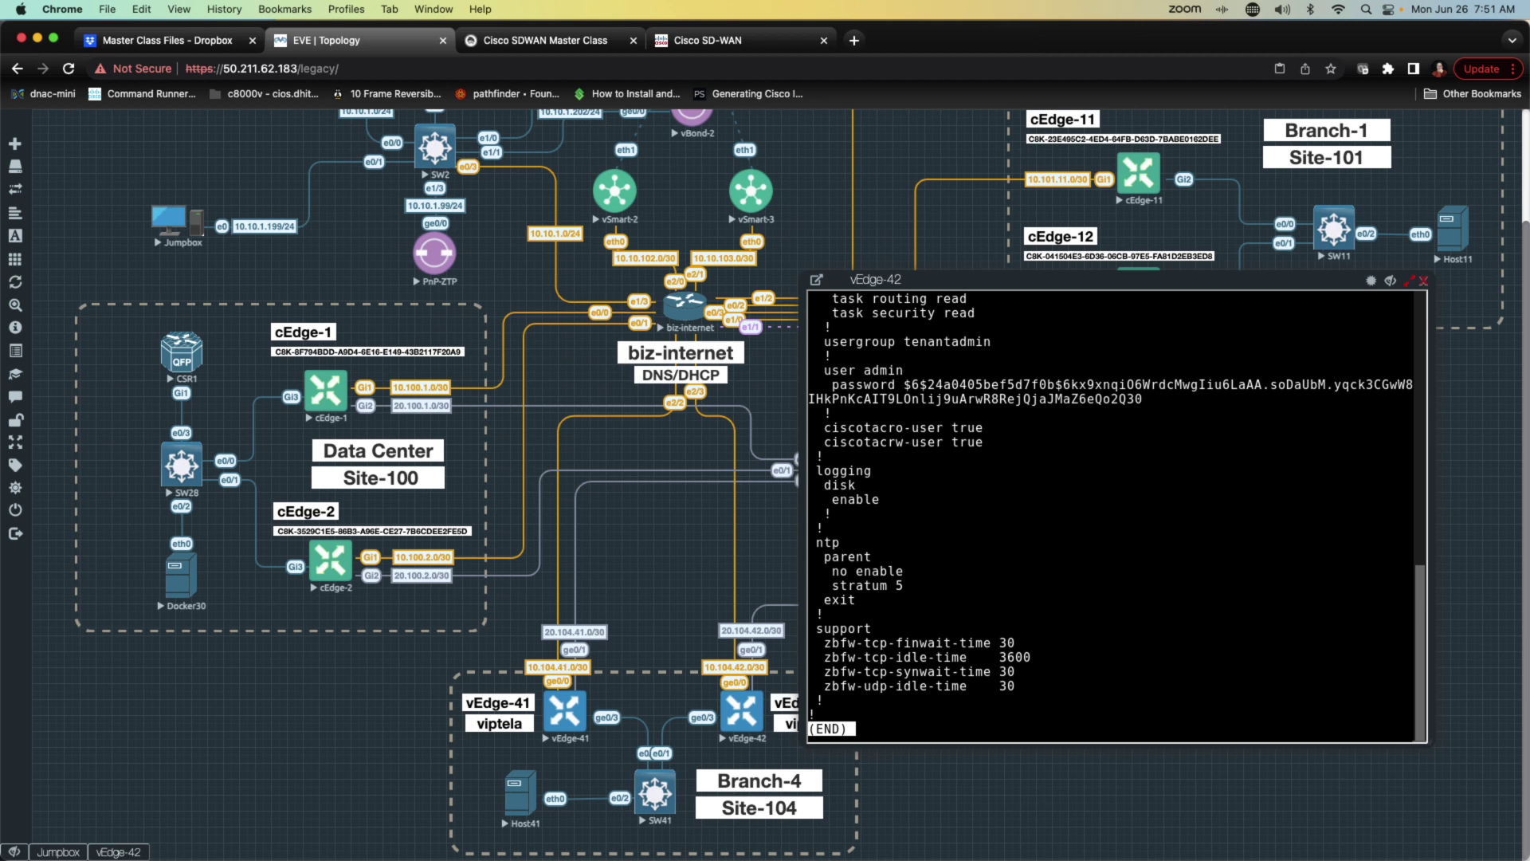
key(q)
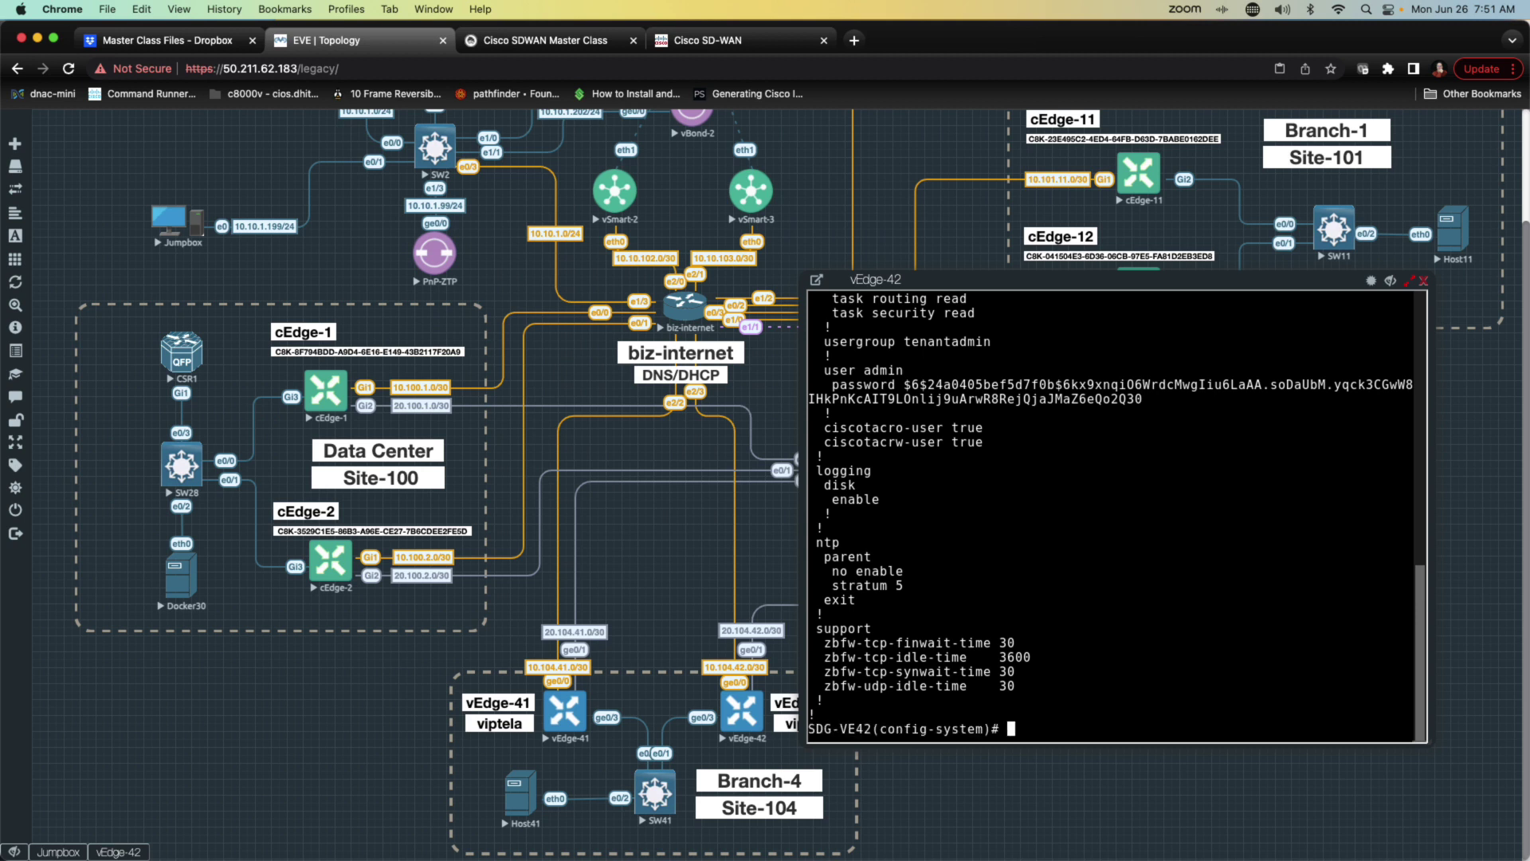
Step: In VPN 0, add route 0.0.0.0/0 via 10.104.42.1 and DNS server 183.1.1.1
text(vpn 0)
key(Return)
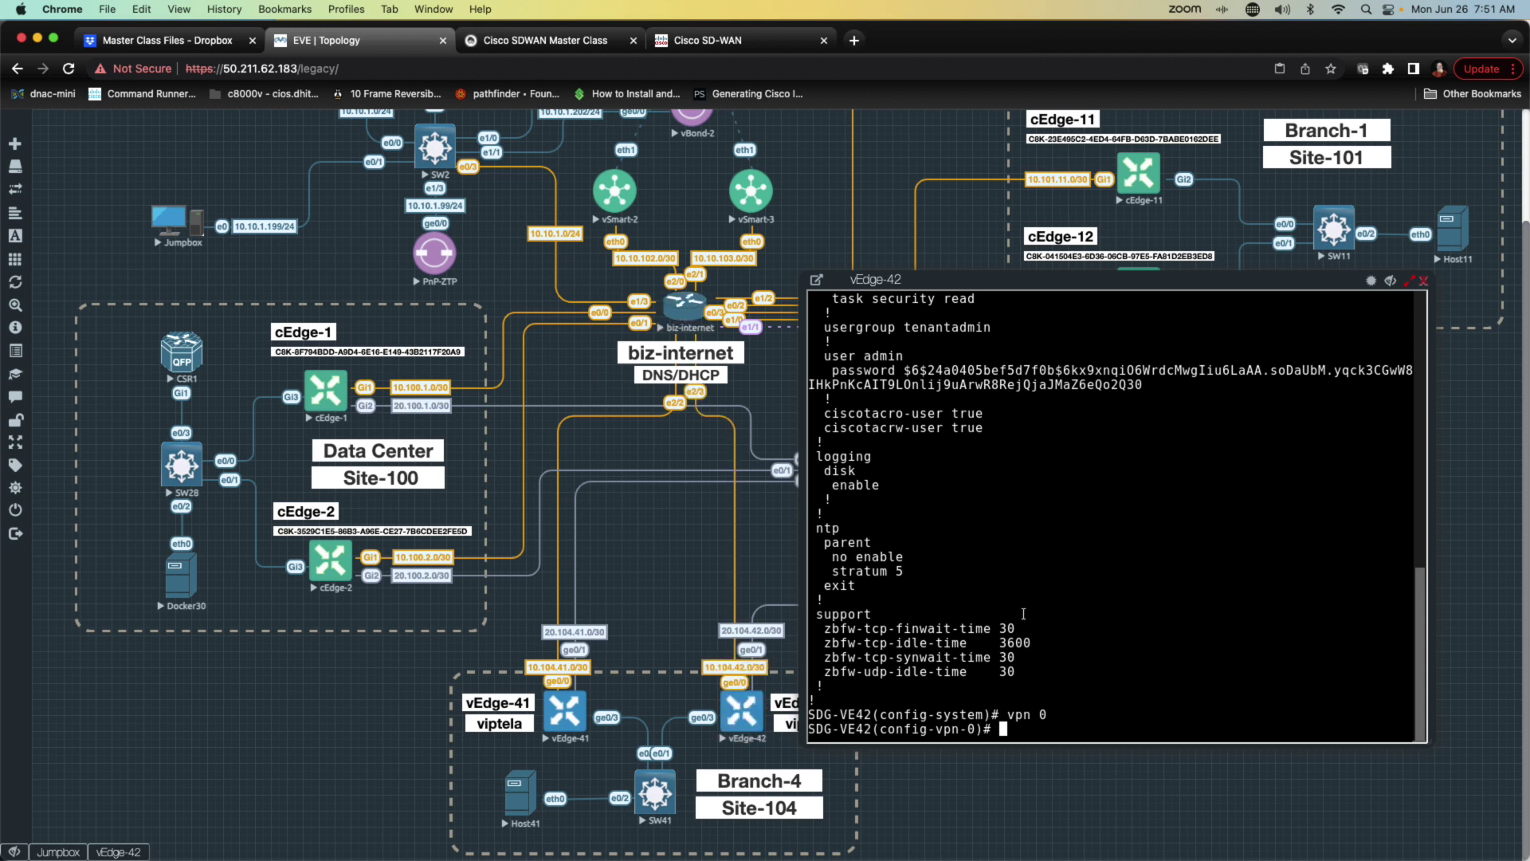
text(int)
key(BackSpace)
key(BackSpace)
key(BackSpace)
text(ip rouet)
key(BackSpace)
key(BackSpace)
key(BackSpace)
text(te 0.0.0.0/0)
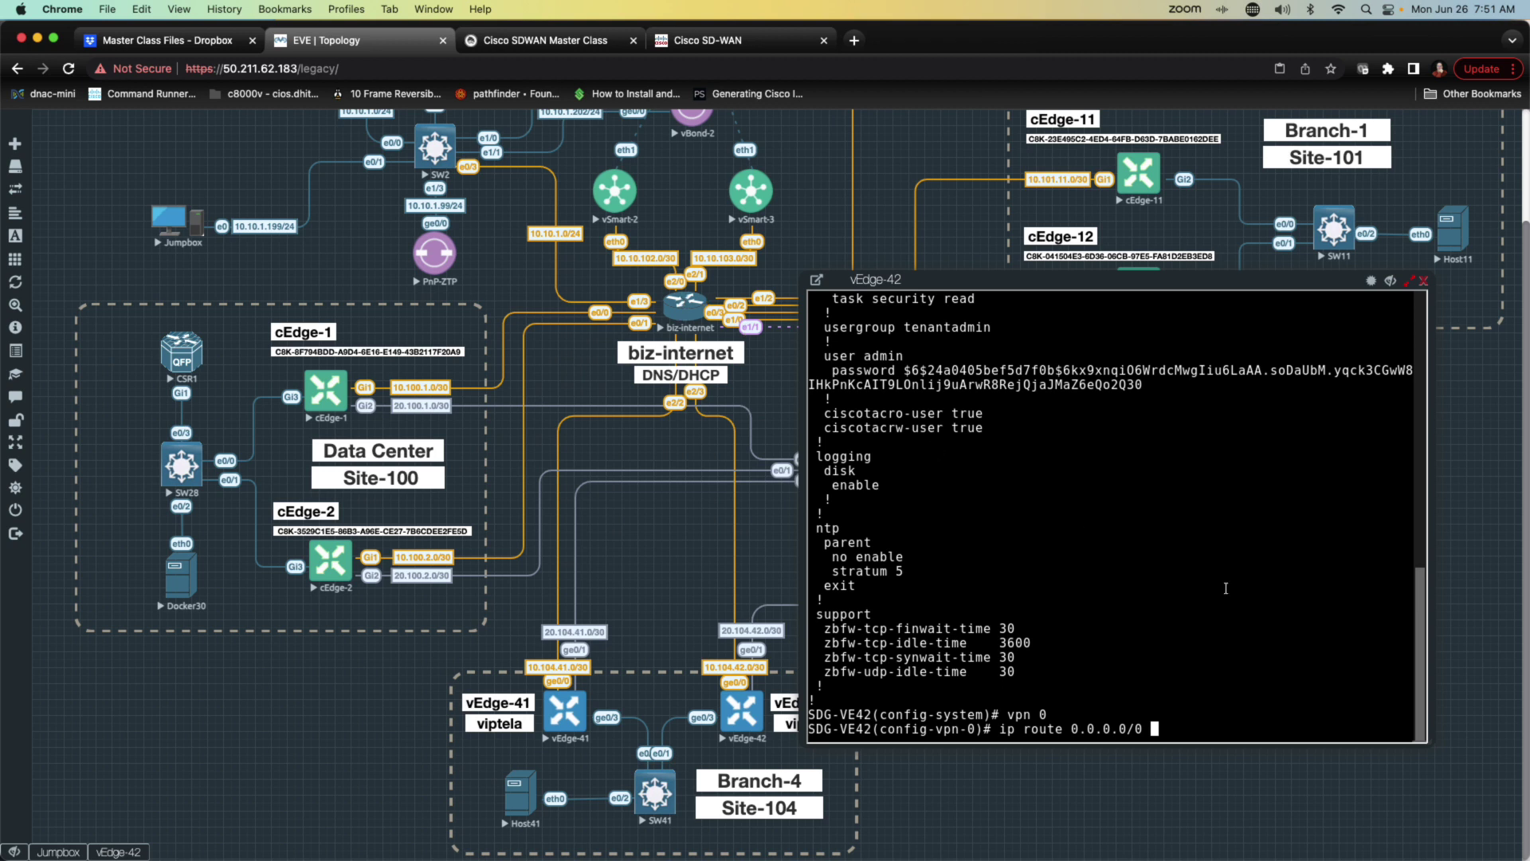
text(10.104.42.1)
key(Return)
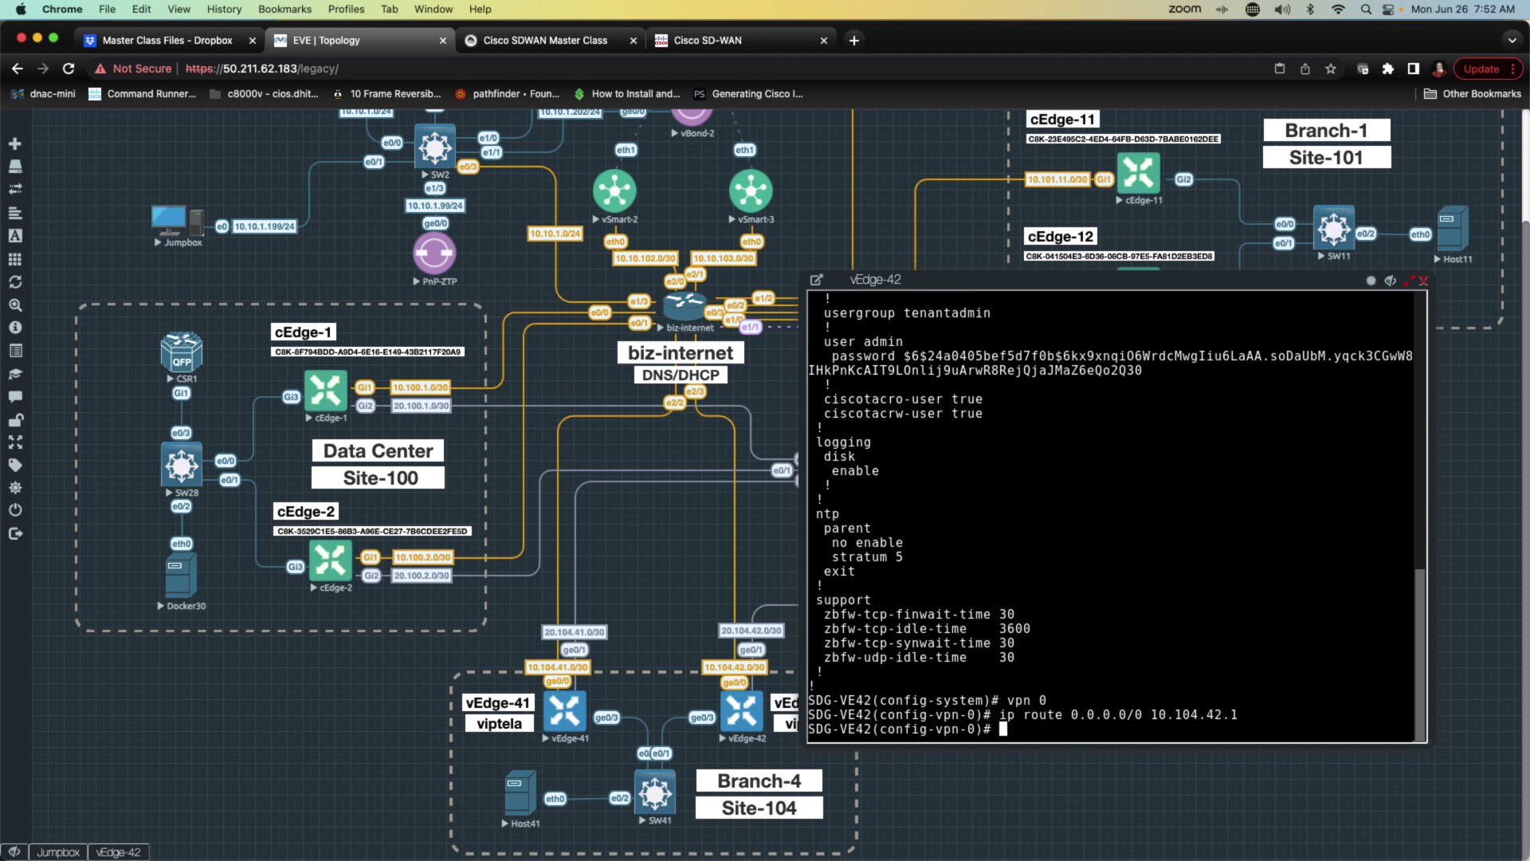
text(dns 183.1.1.1)
key(Return)
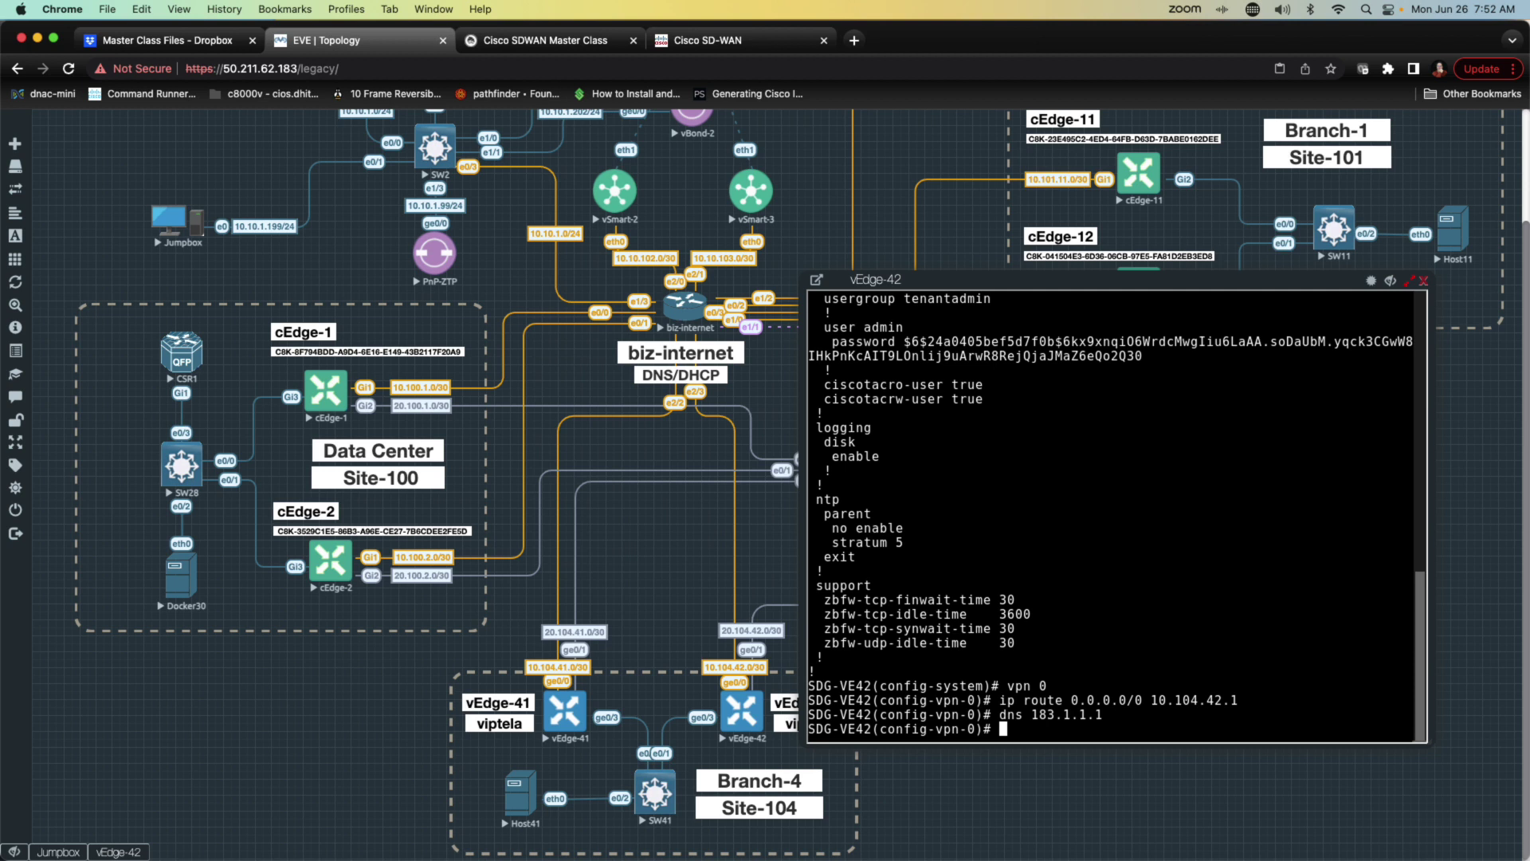
Step: Give interface ge0/0 the address 10.104.42.2/30
text(interface ge0/0)
key(Return)
text(ip )
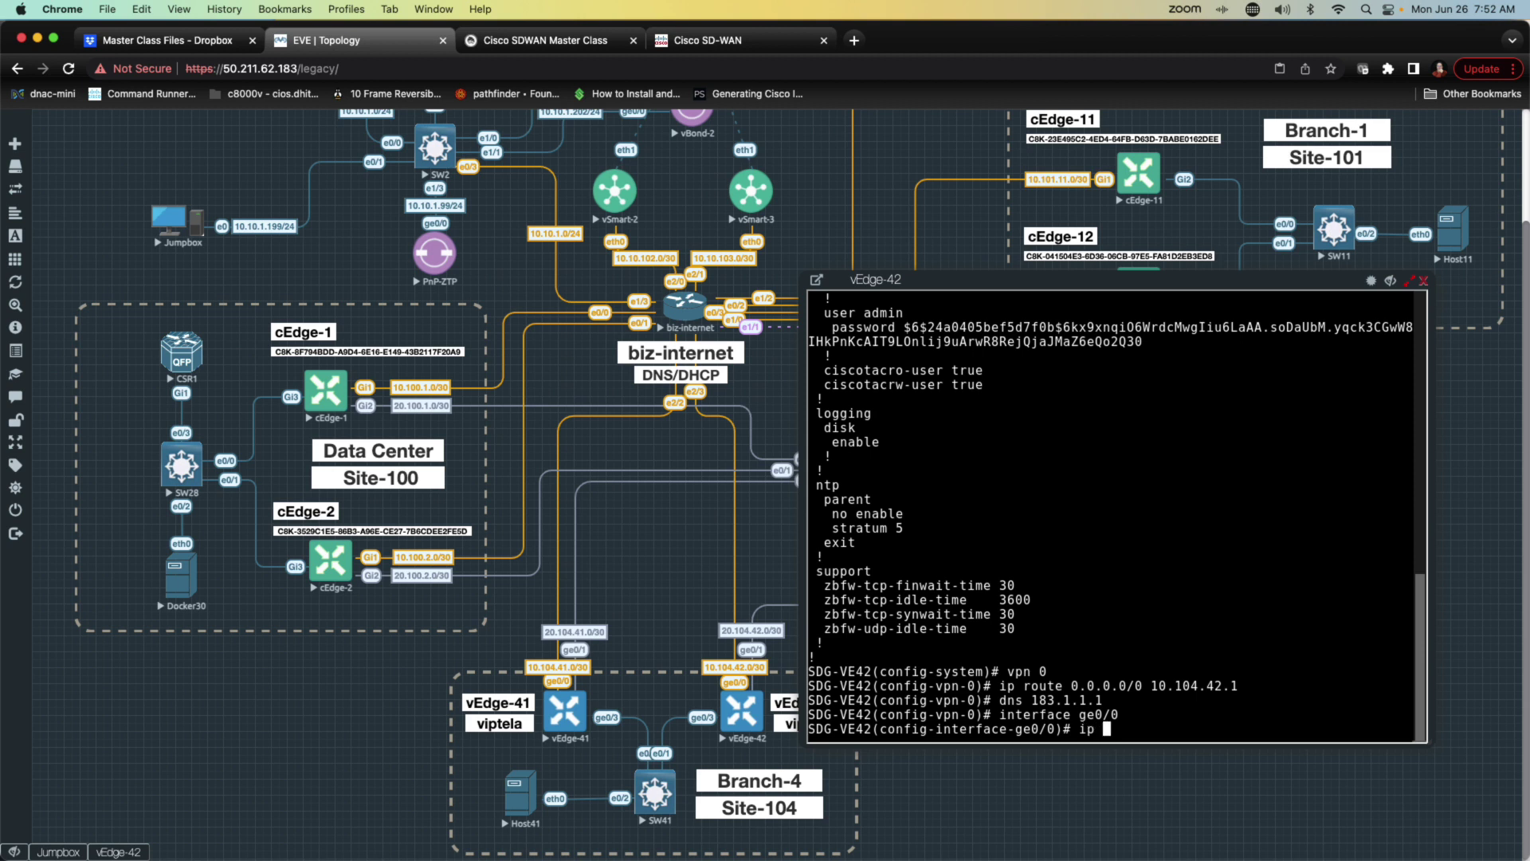
text(address 10.104.42.2/)
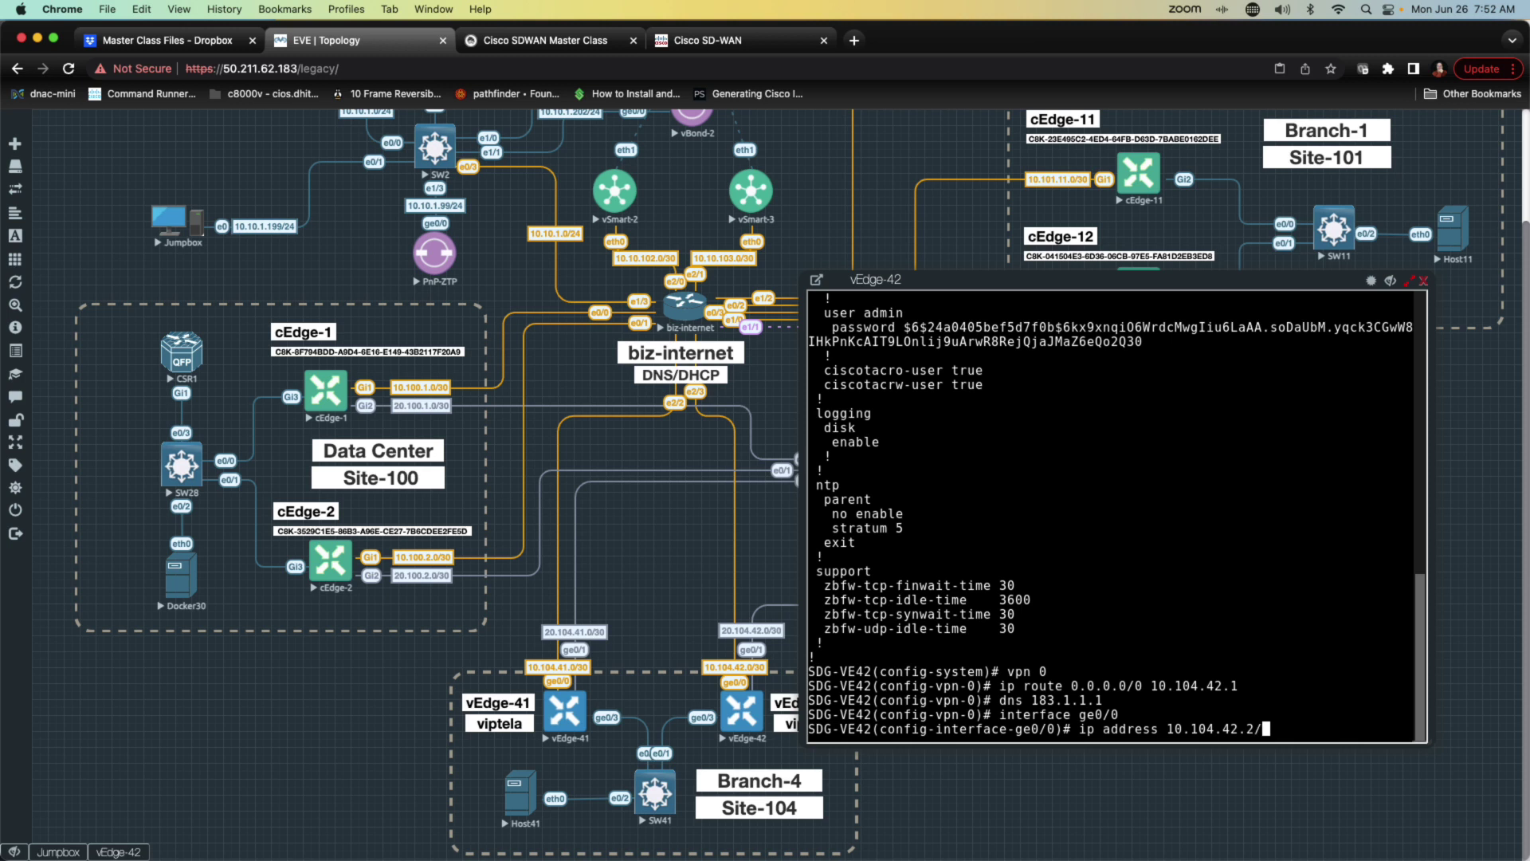
text(30)
key(Return)
Step: Add an IPsec tunnel interface allowing all services, enable ge0/0, and commit and quit
text(tunnel-interface)
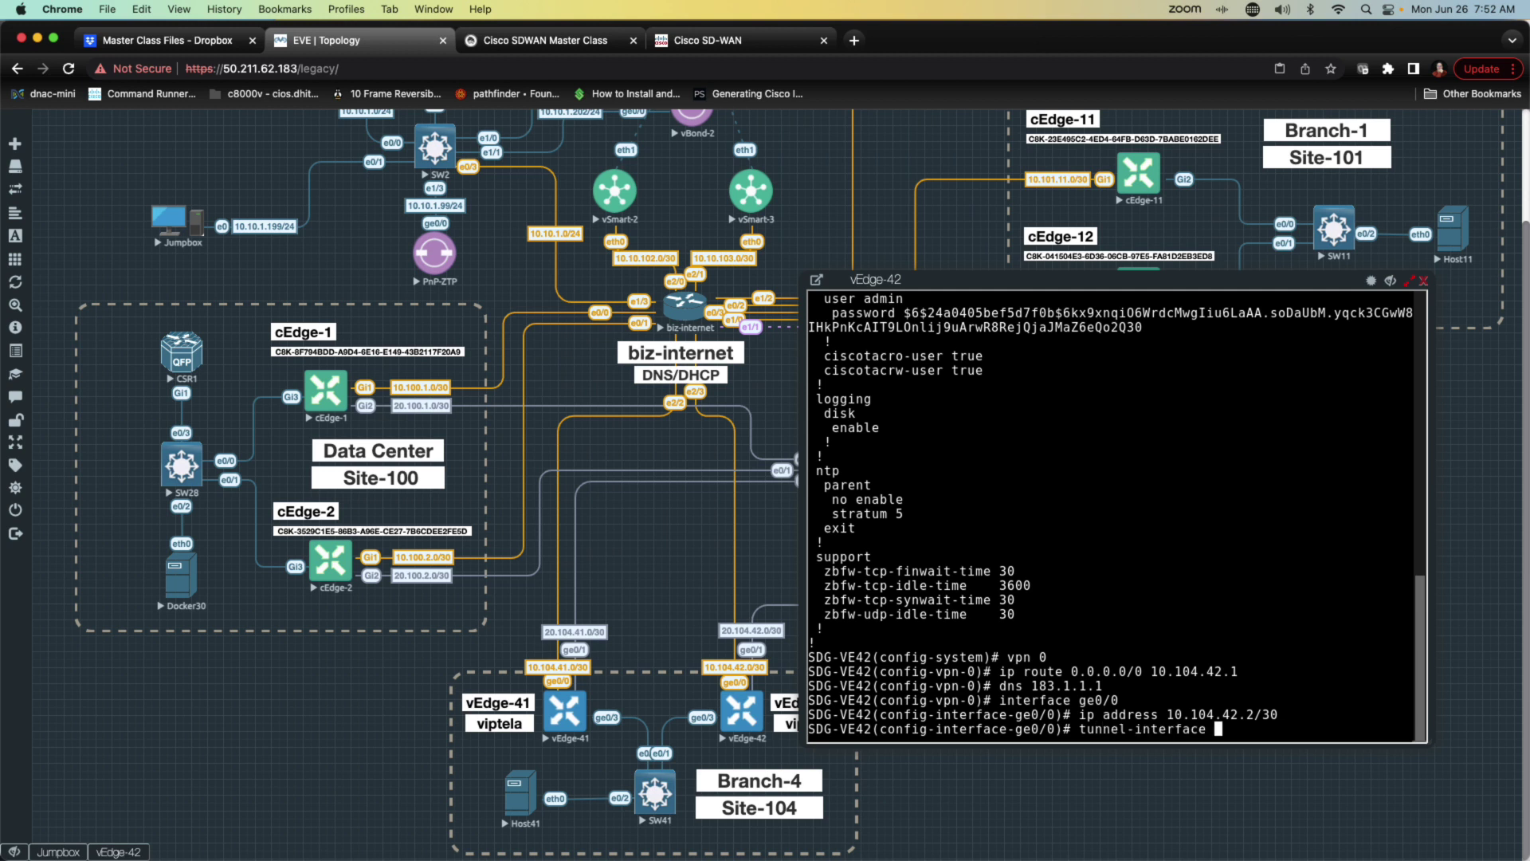
key(Return)
text(encapsulation ip)
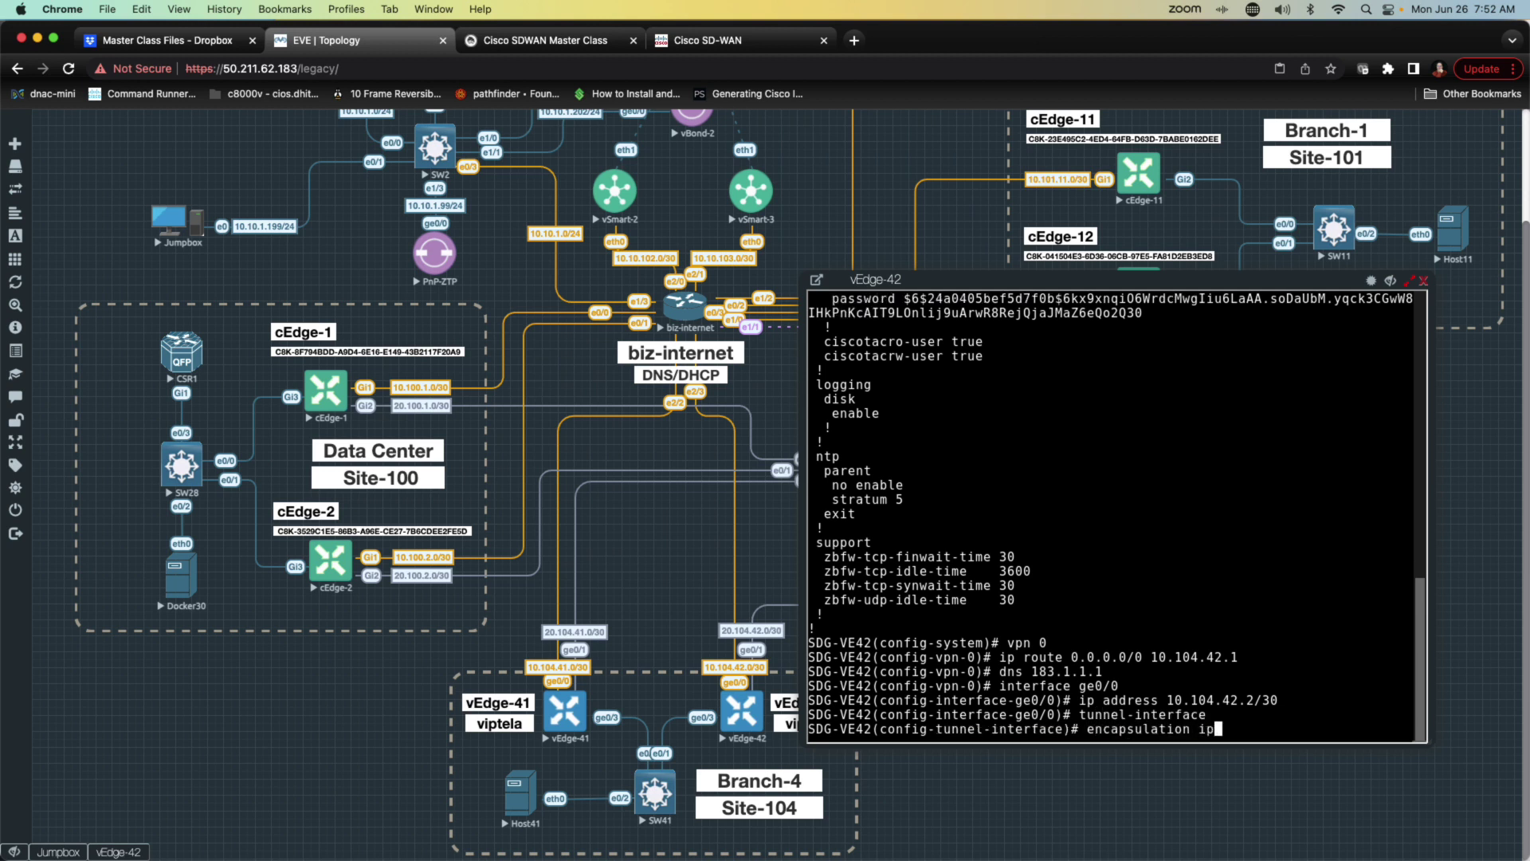
text(sec)
key(Return)
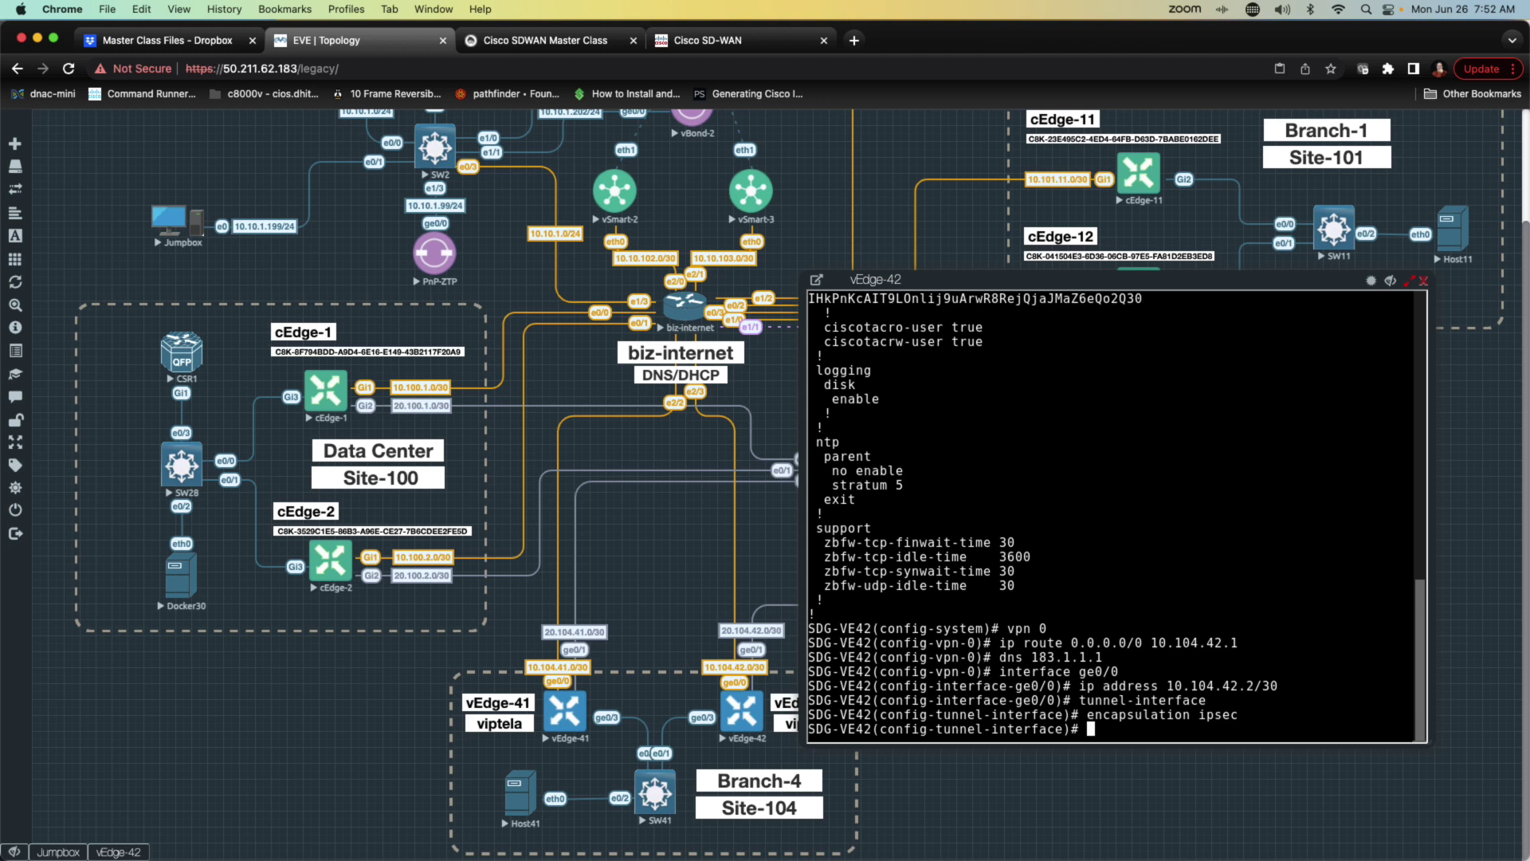
text(allow-service all)
key(Return)
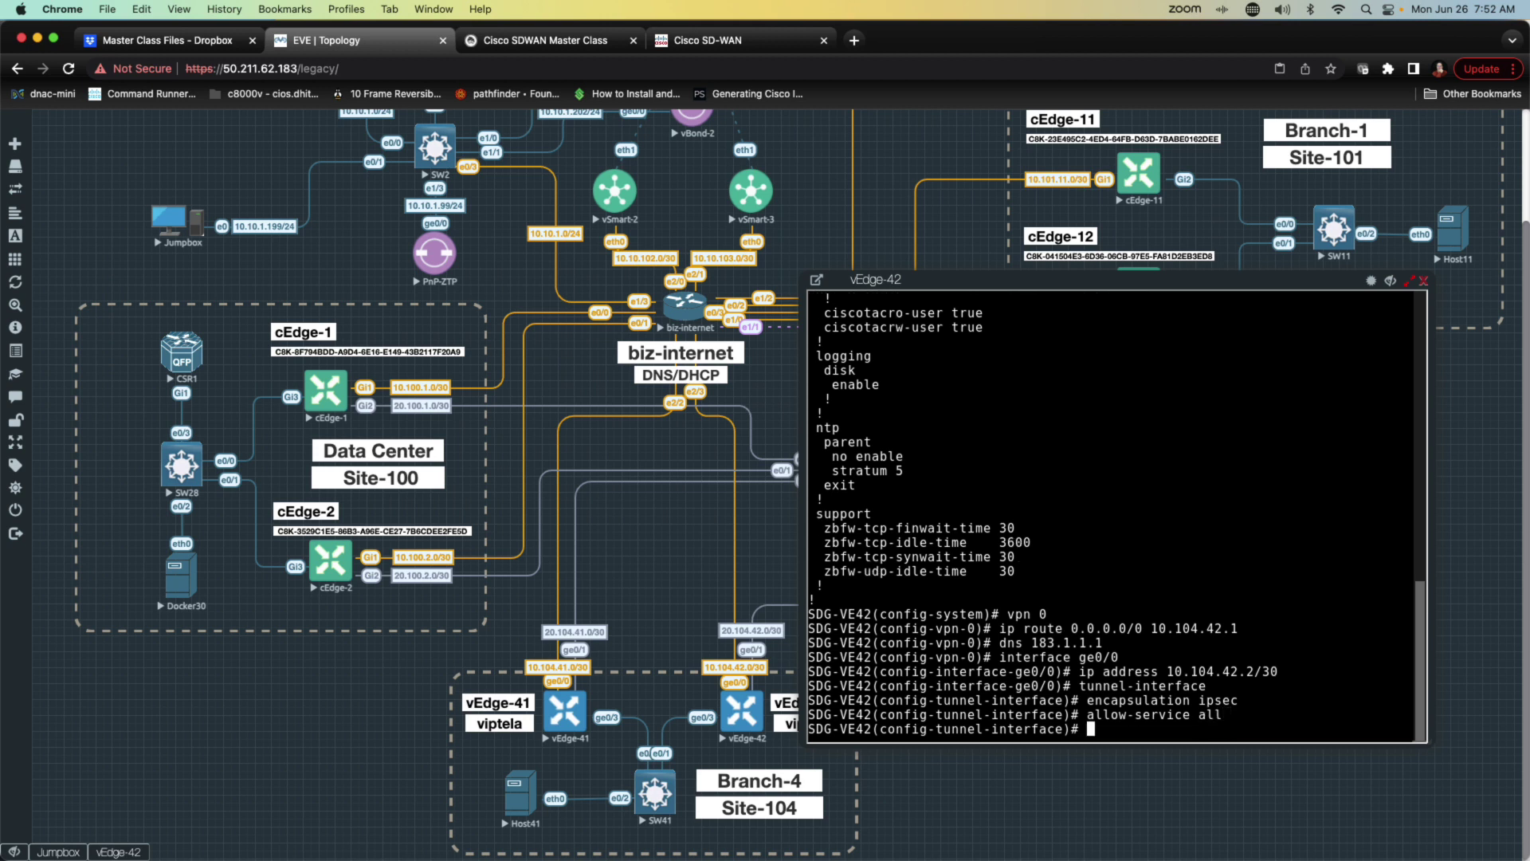
text(no shut)
key(Return)
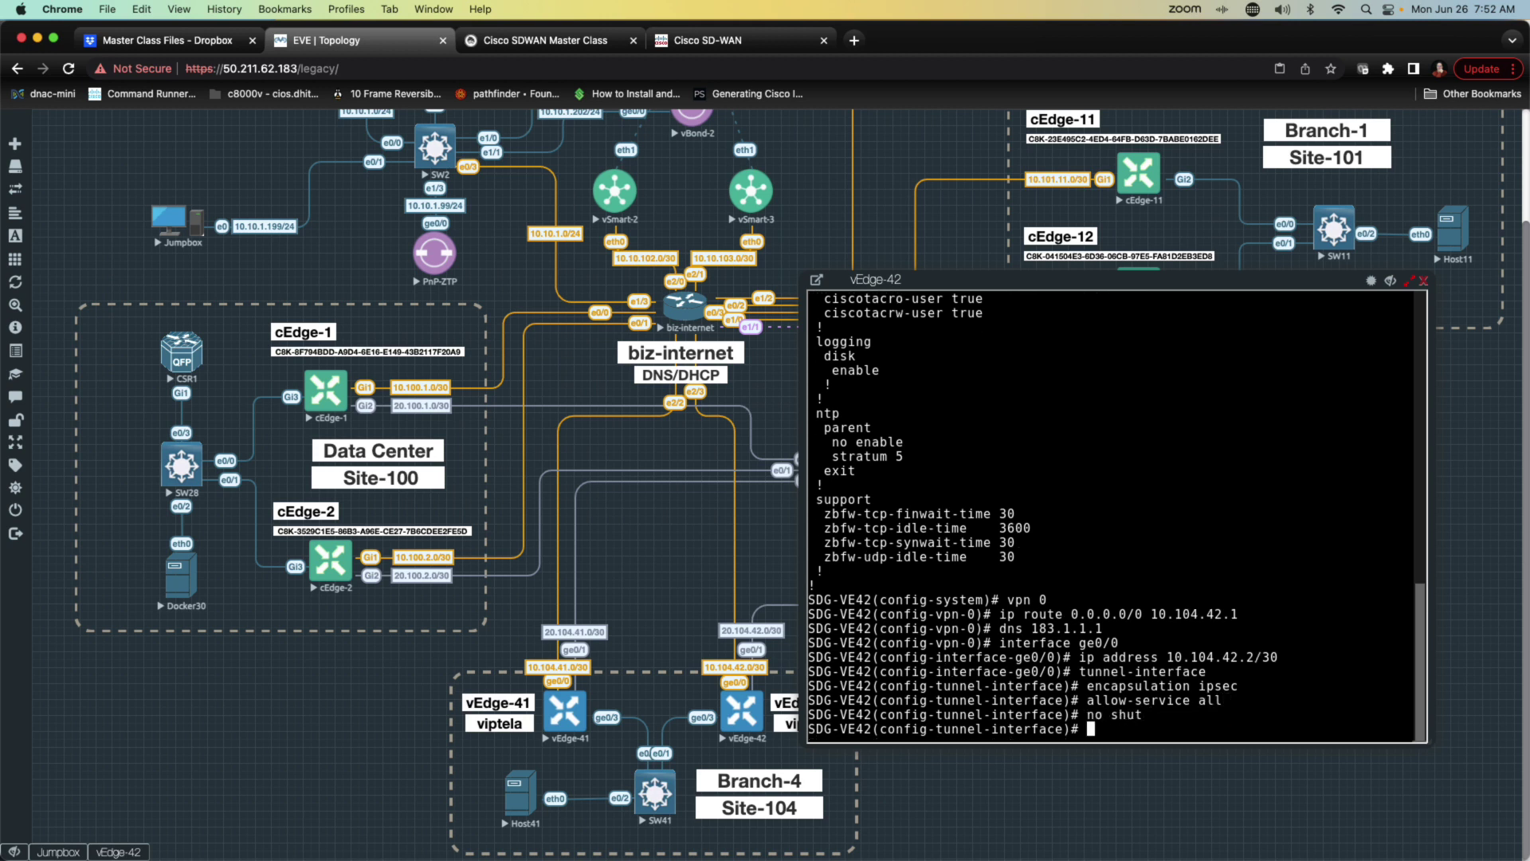
text(commit and-quit)
key(Return)
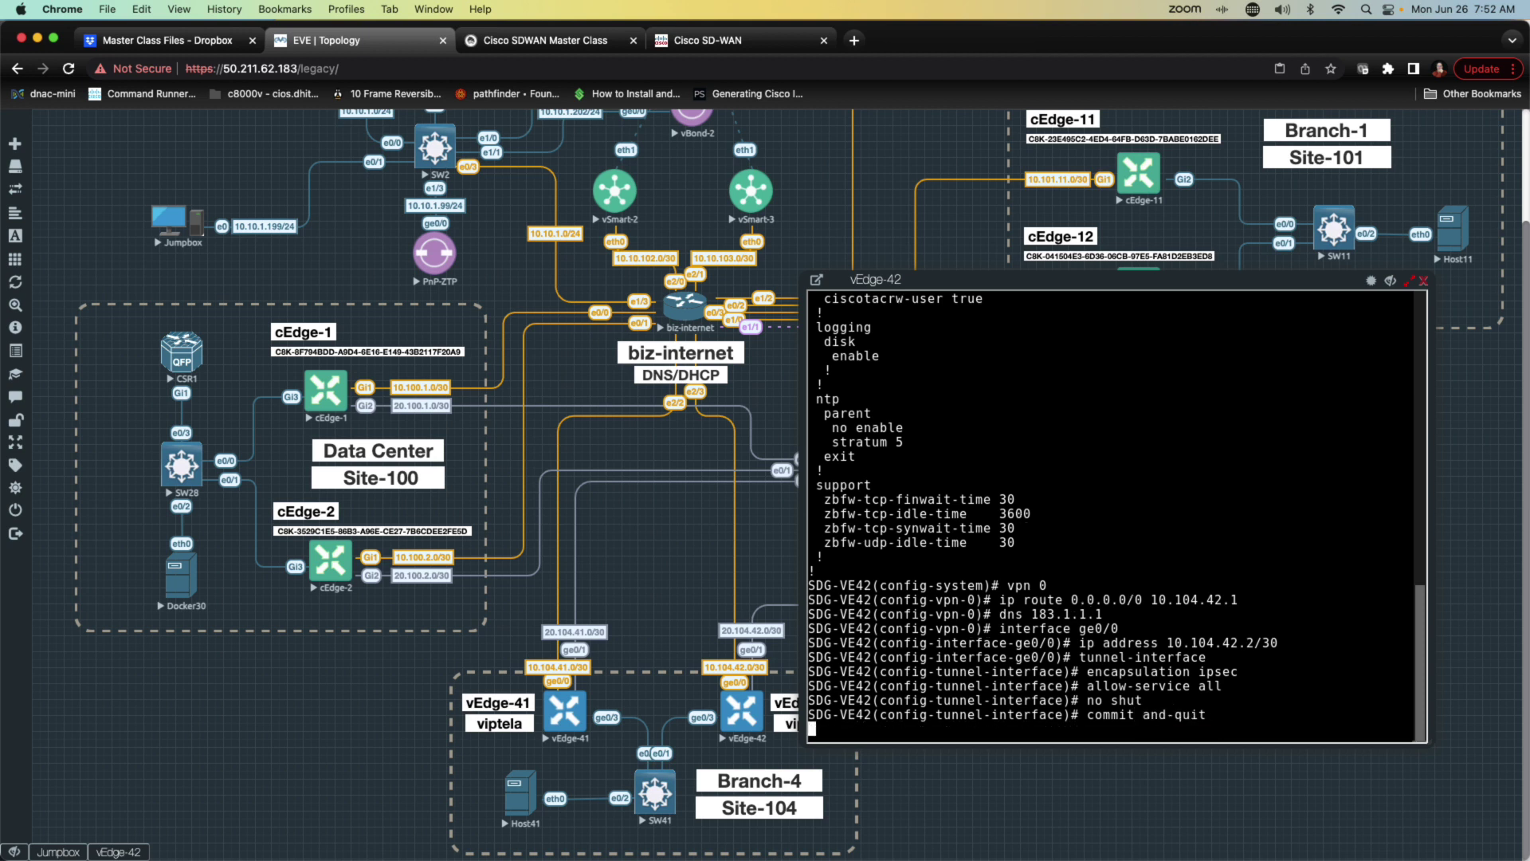
Step: Show the route table, checking 10.104.42.0/30 on ge0/0 and system 10.255.104.42/32
key(Return)
key(Return)
text(sho)
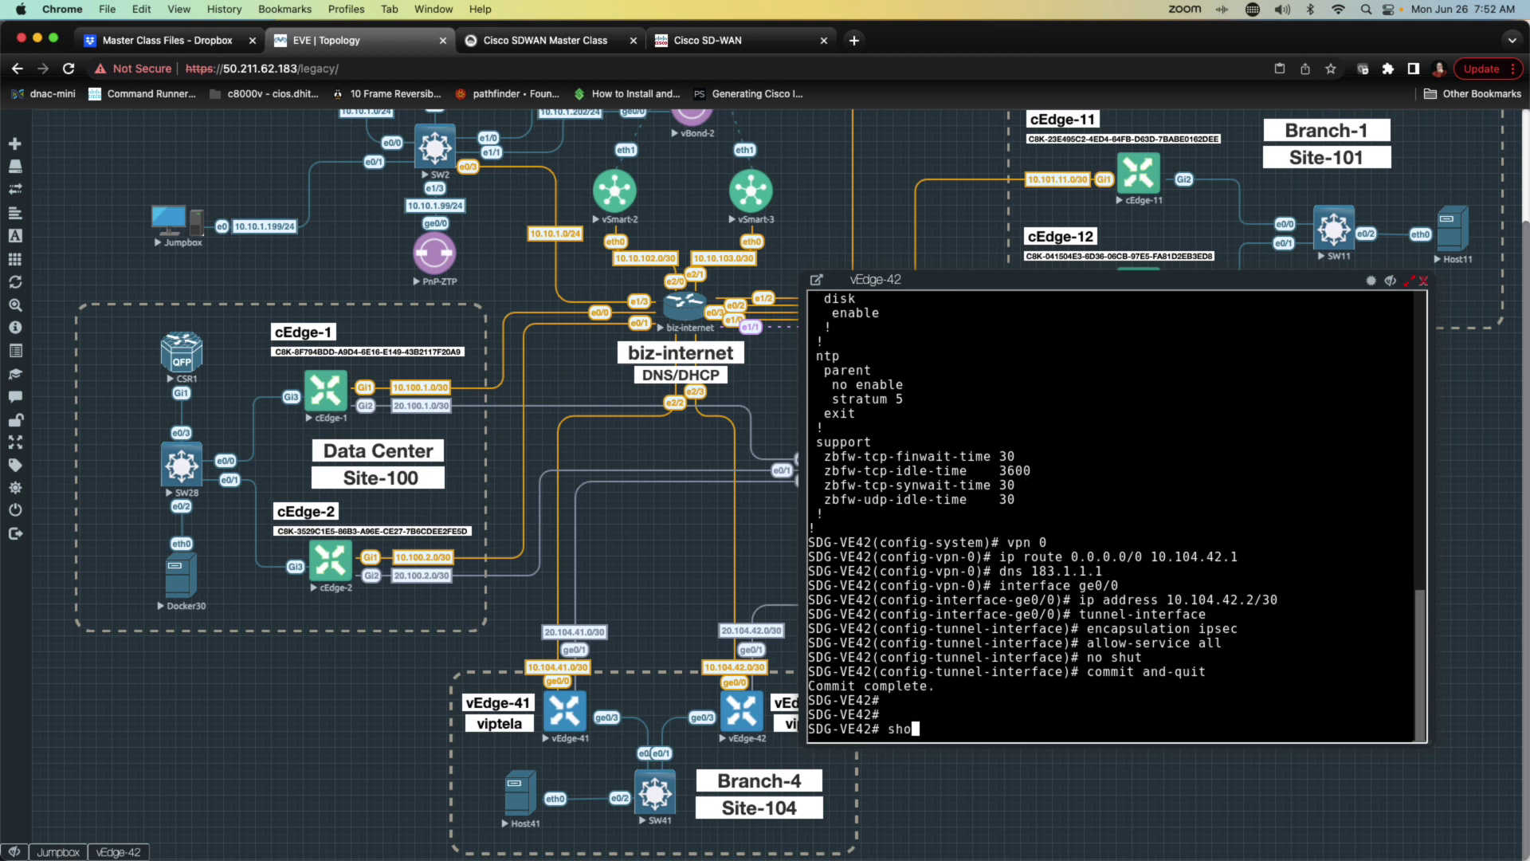
text(w ip route)
key(Return)
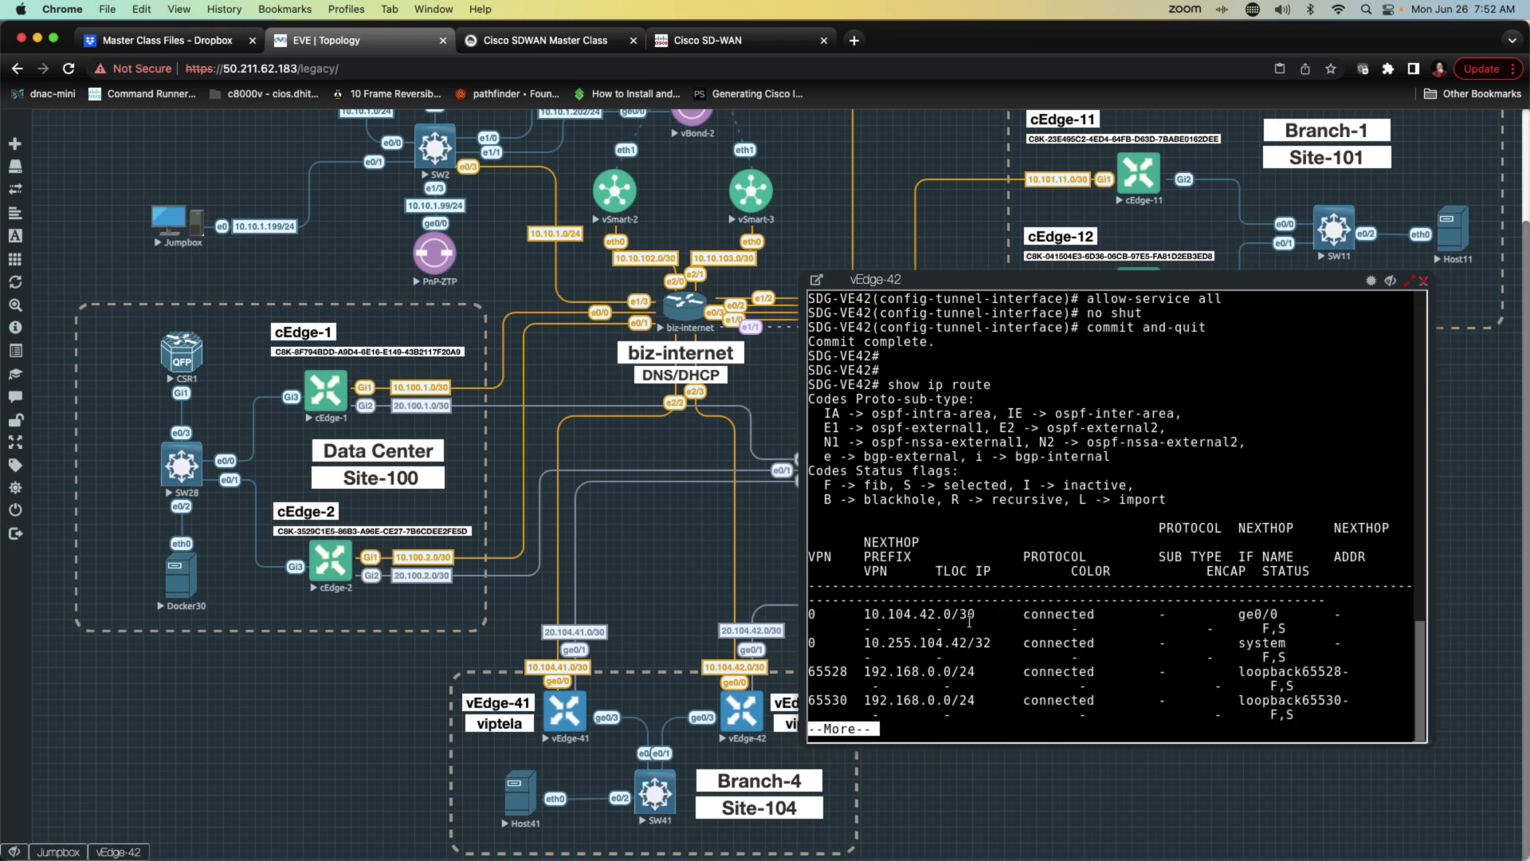
drag(824, 614, 1304, 653)
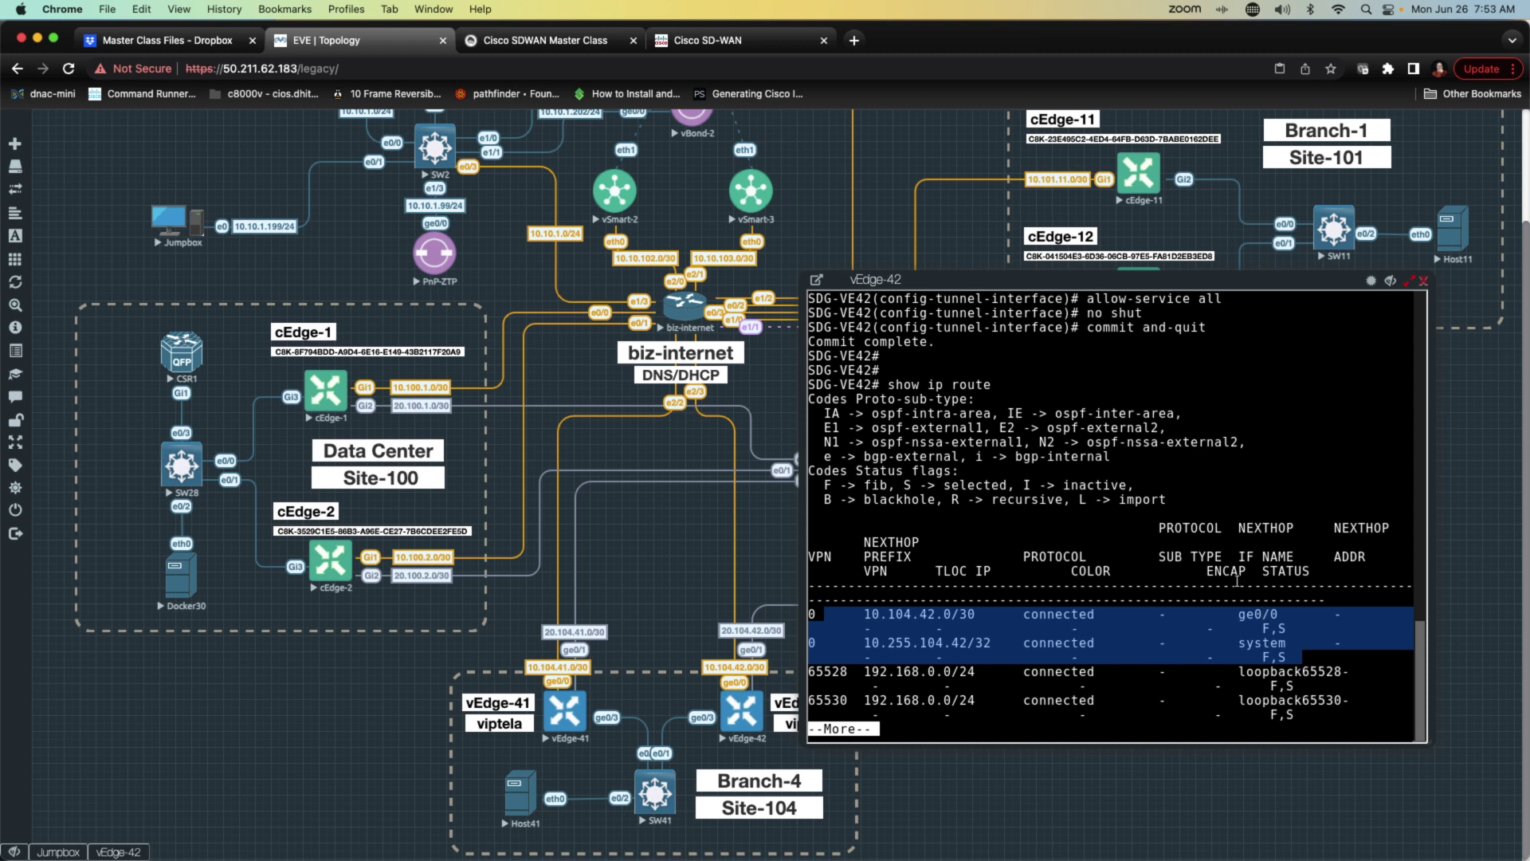
key(space)
text(qshow run vpn 0)
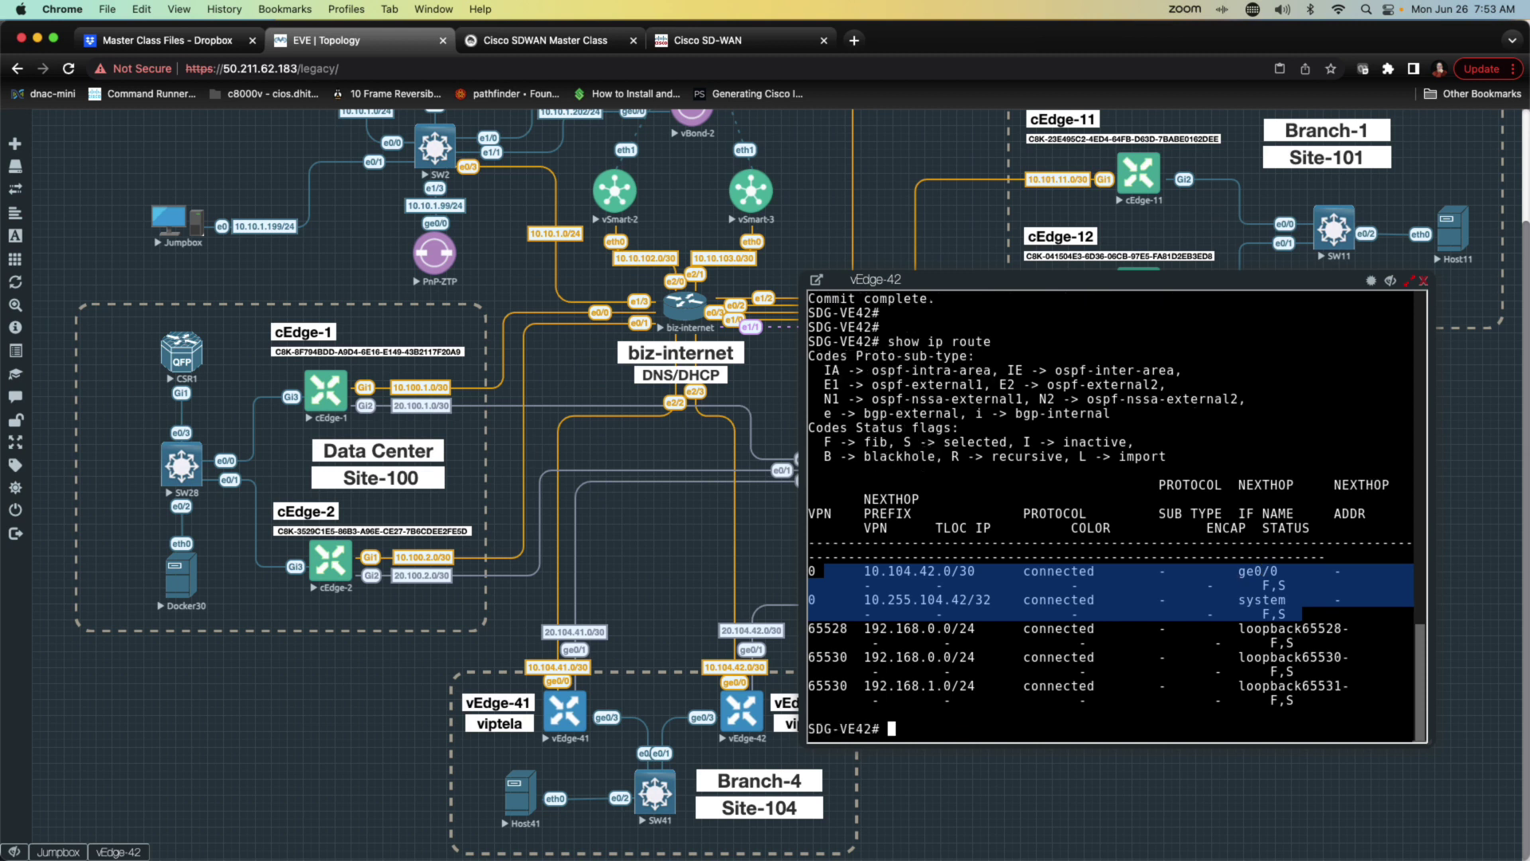
Step: Review vEdge-42's running VPN 0 config, noting the 10.104.42.1 gateway
key(Return)
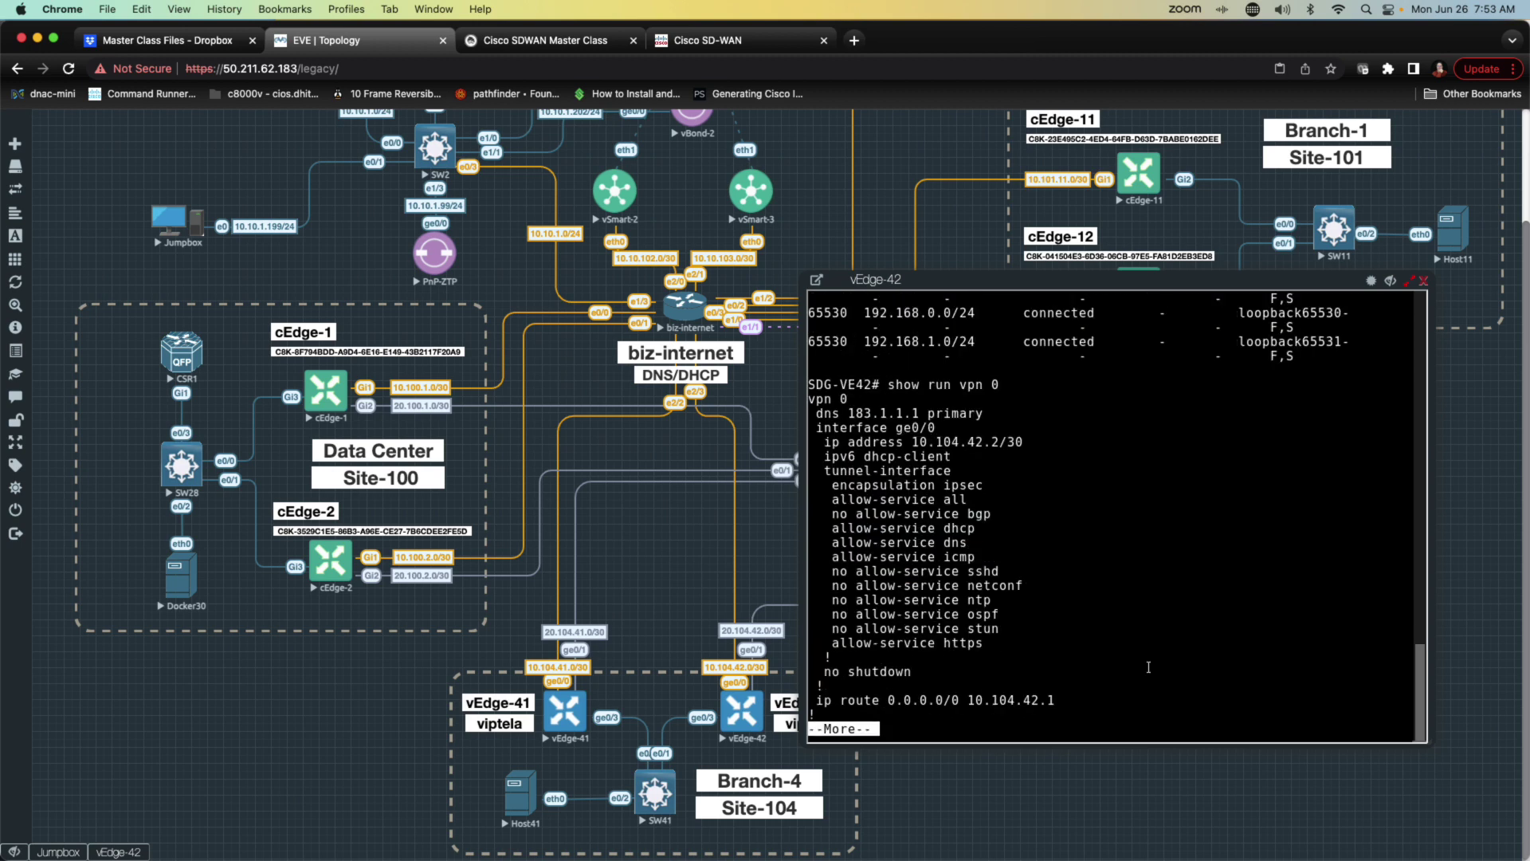
drag(1063, 697, 962, 699)
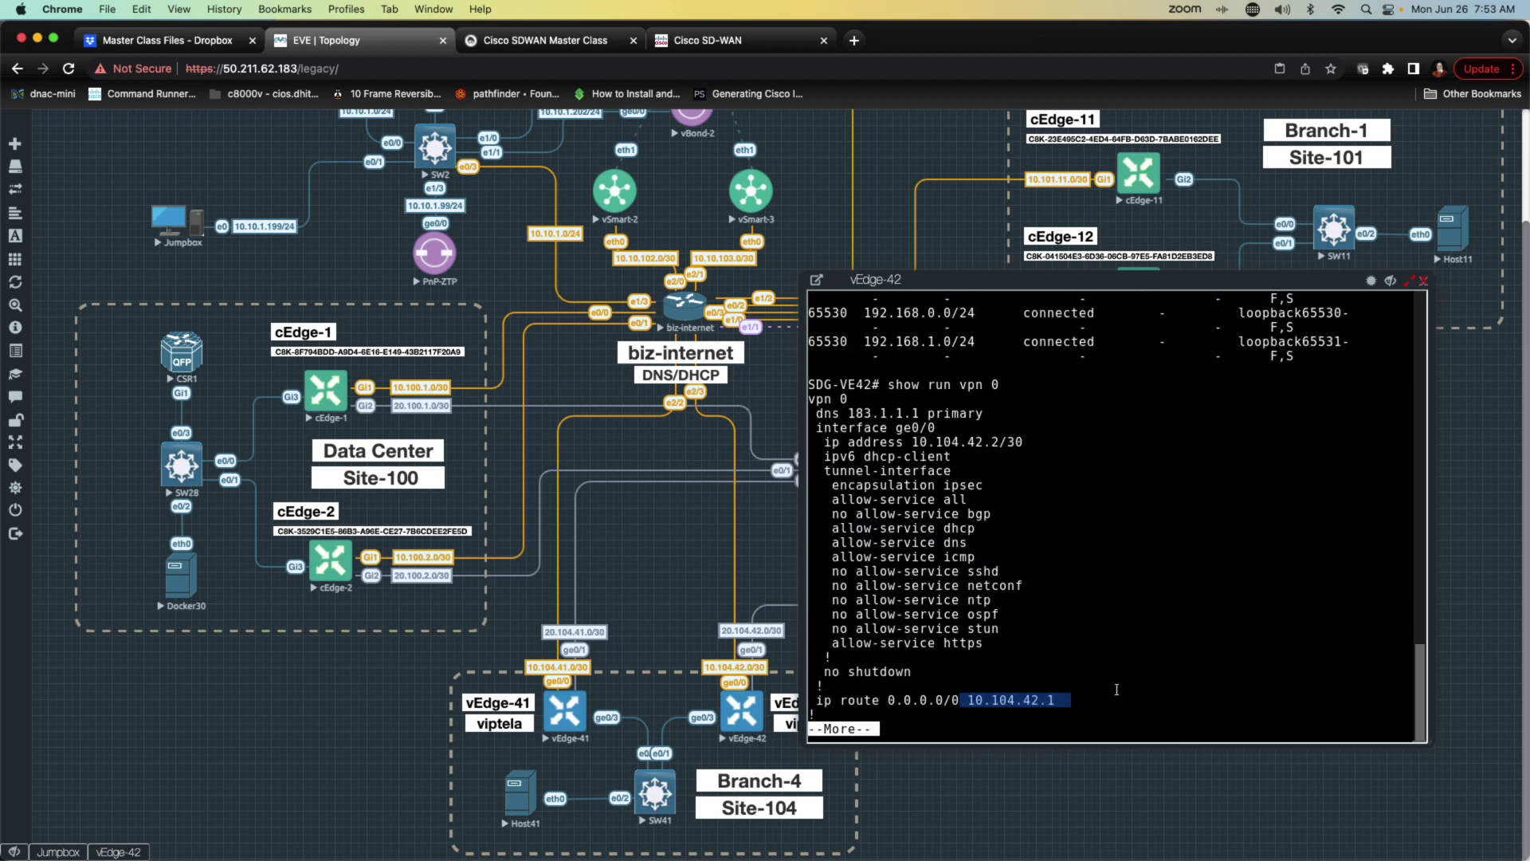
key(q)
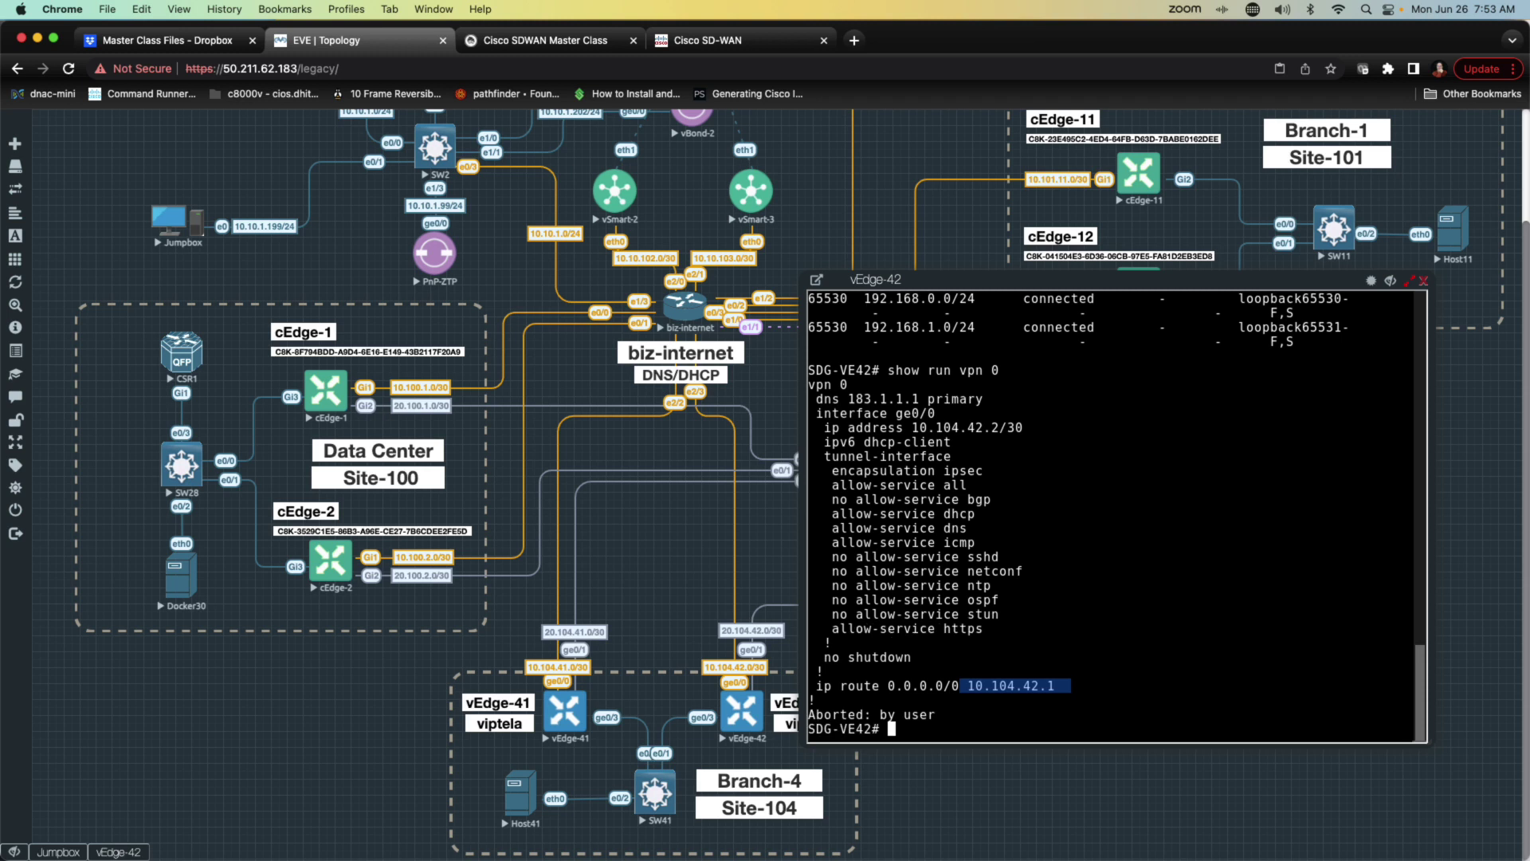
Step: Ping 10.104.42.1 (Destination Host Unreachable) and open the biz-internet console
text(ping 10.104.42.1)
key(Return)
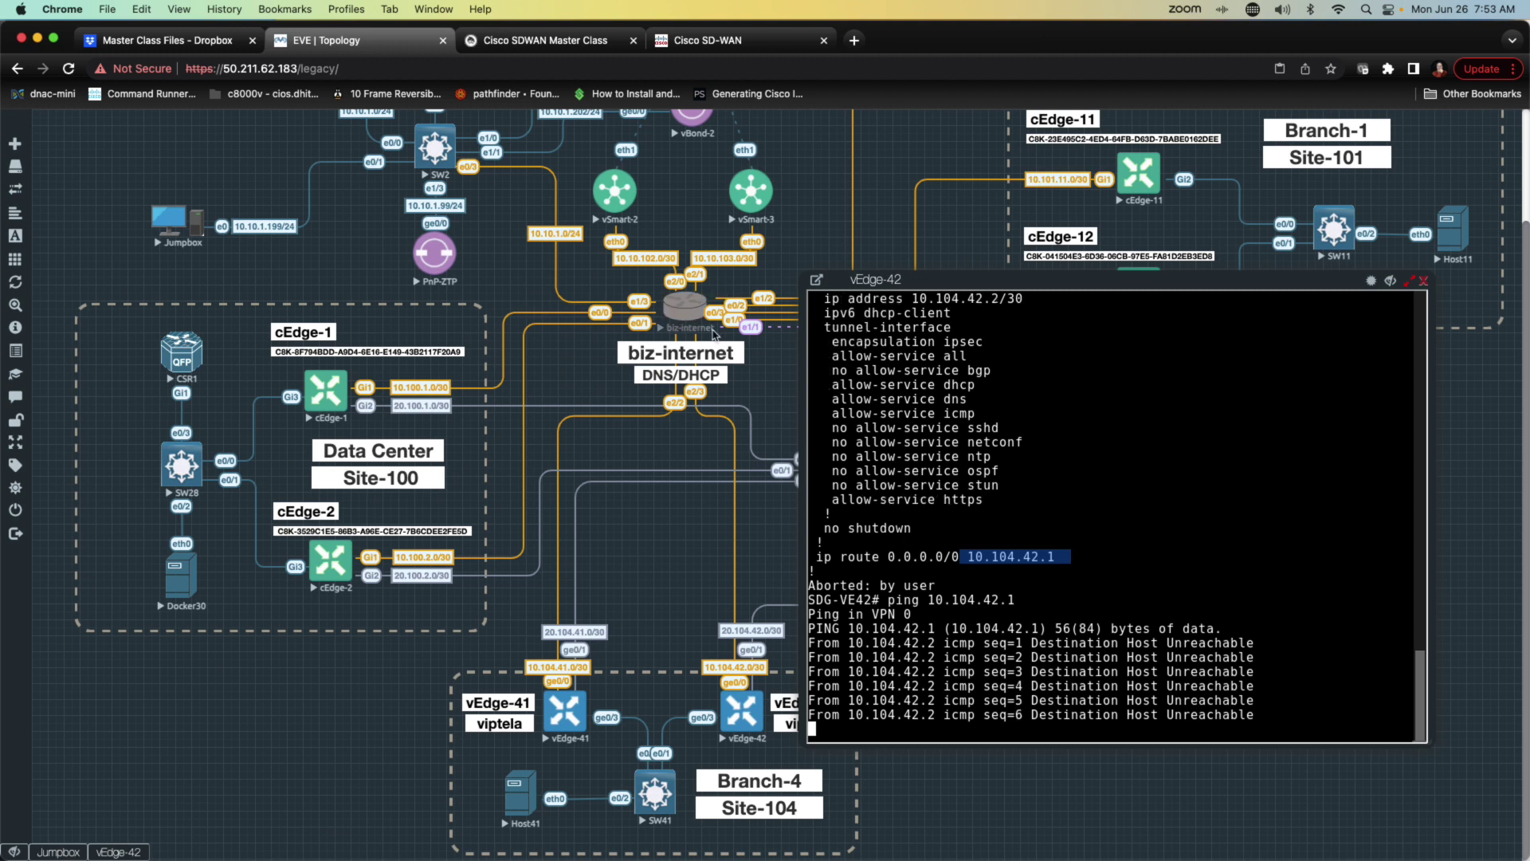
click(674, 308)
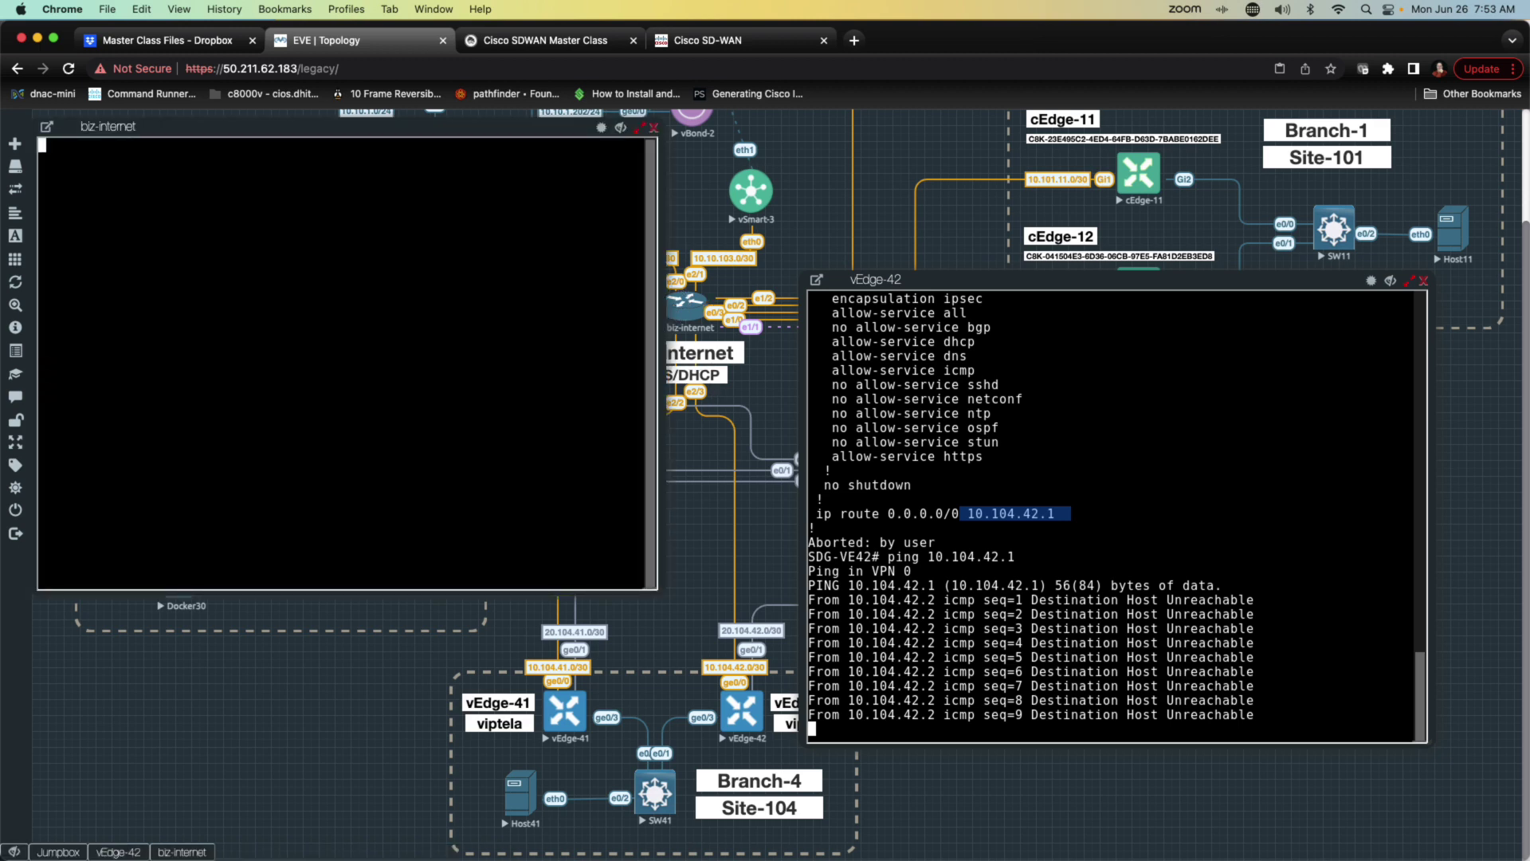
Step: Enter privileged mode on biz-internet and show Ethernet2/3's current configuration
key(Return)
key(Return)
key(Return)
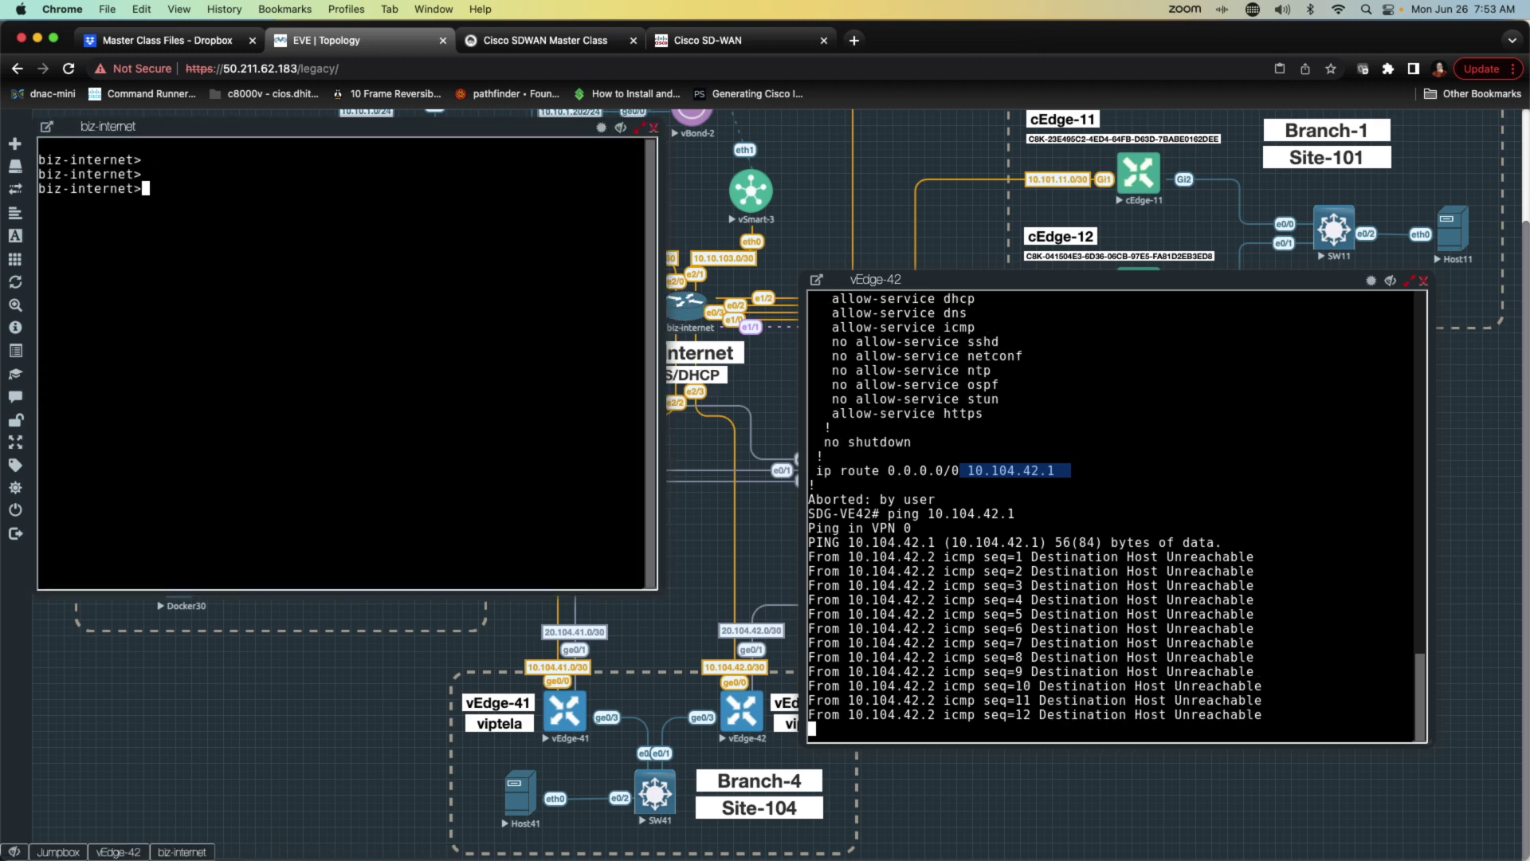
text(en)
key(Return)
text(show run int)
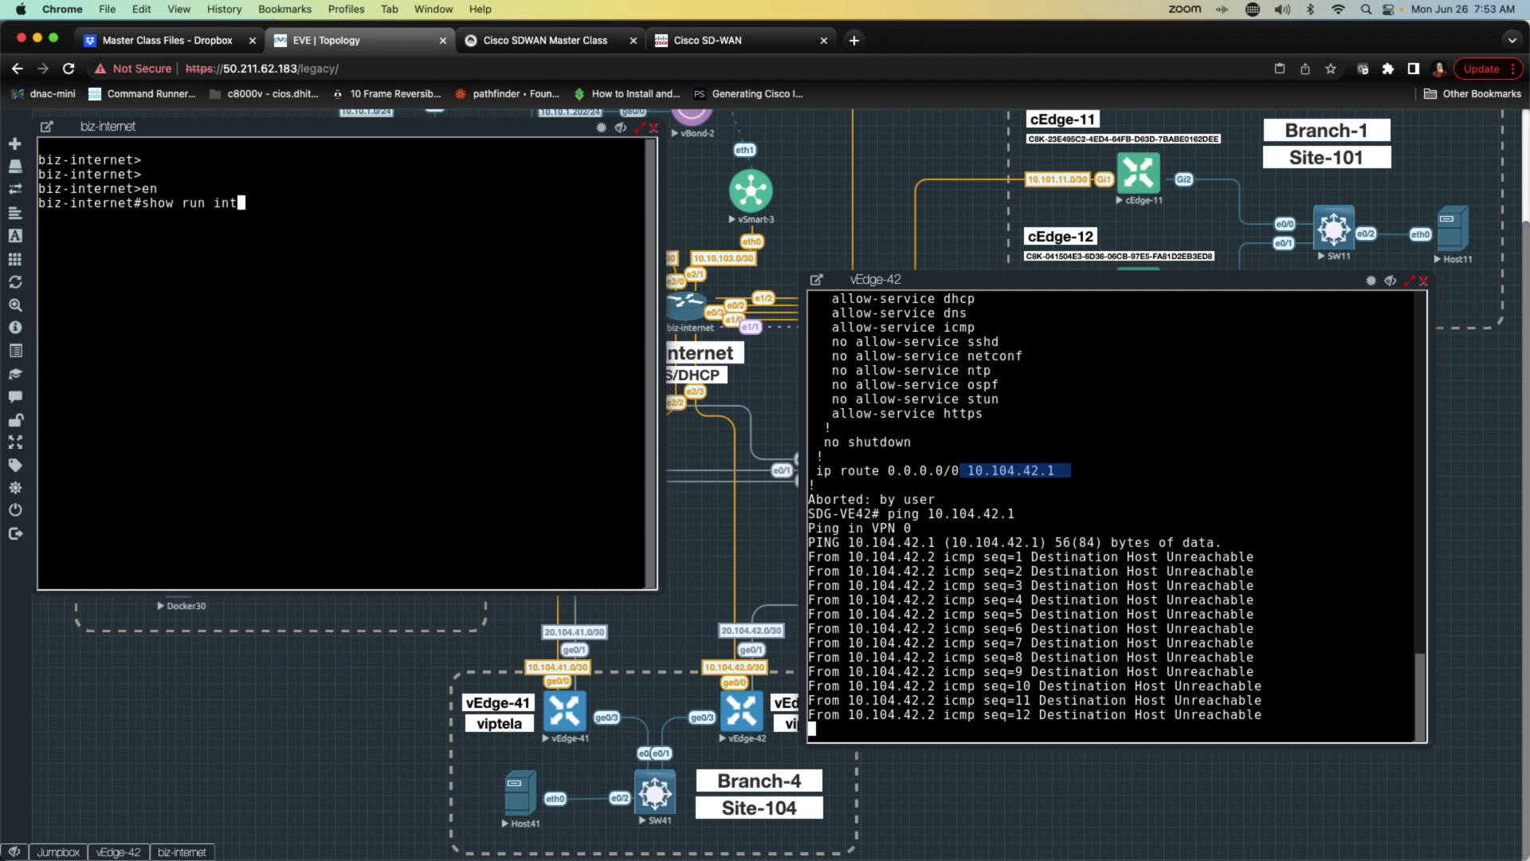
text( e2/3)
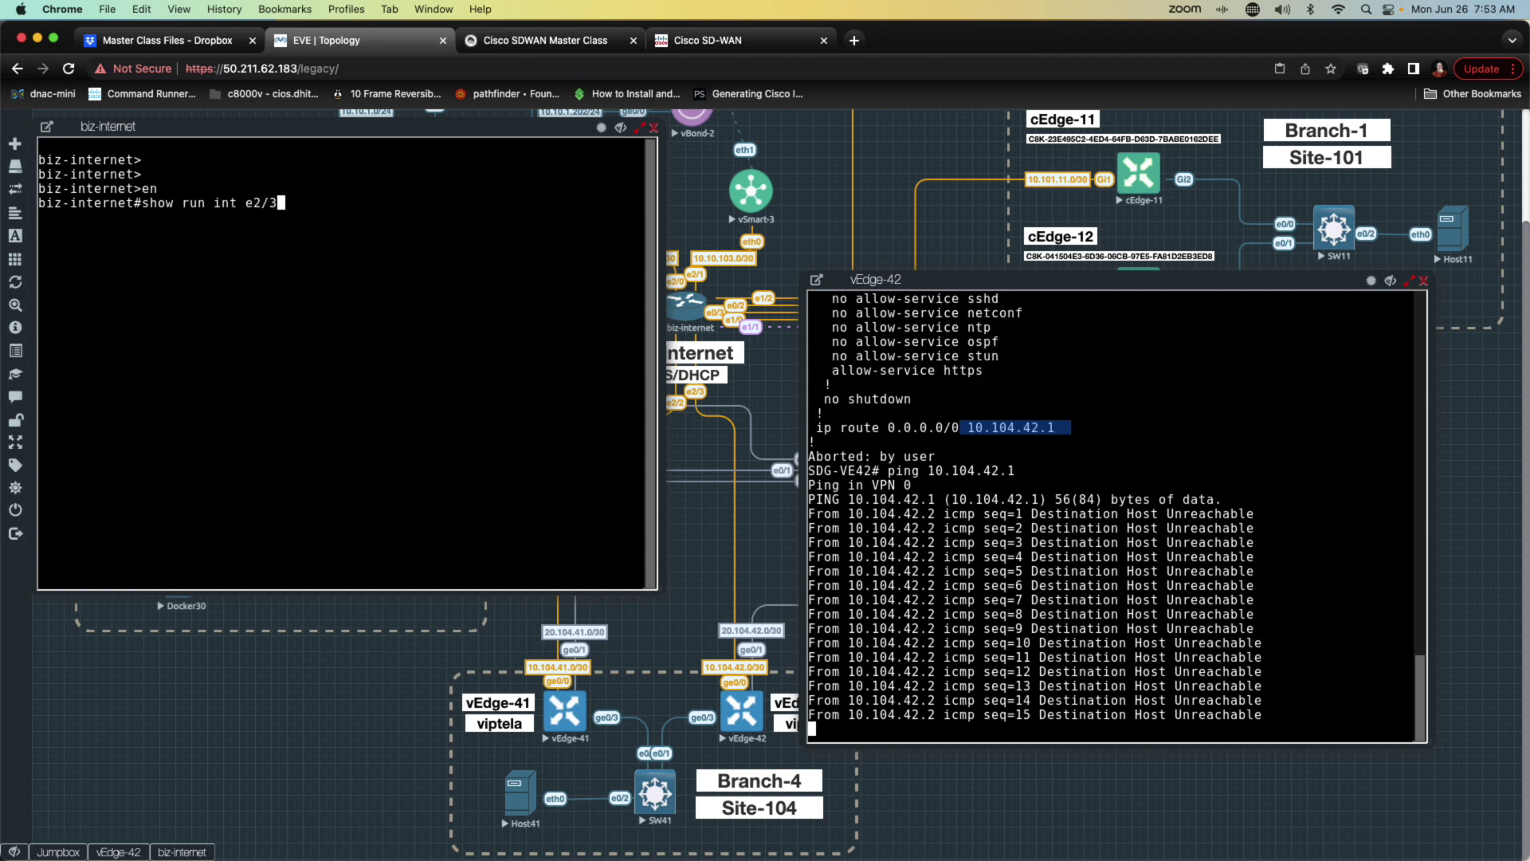
key(Return)
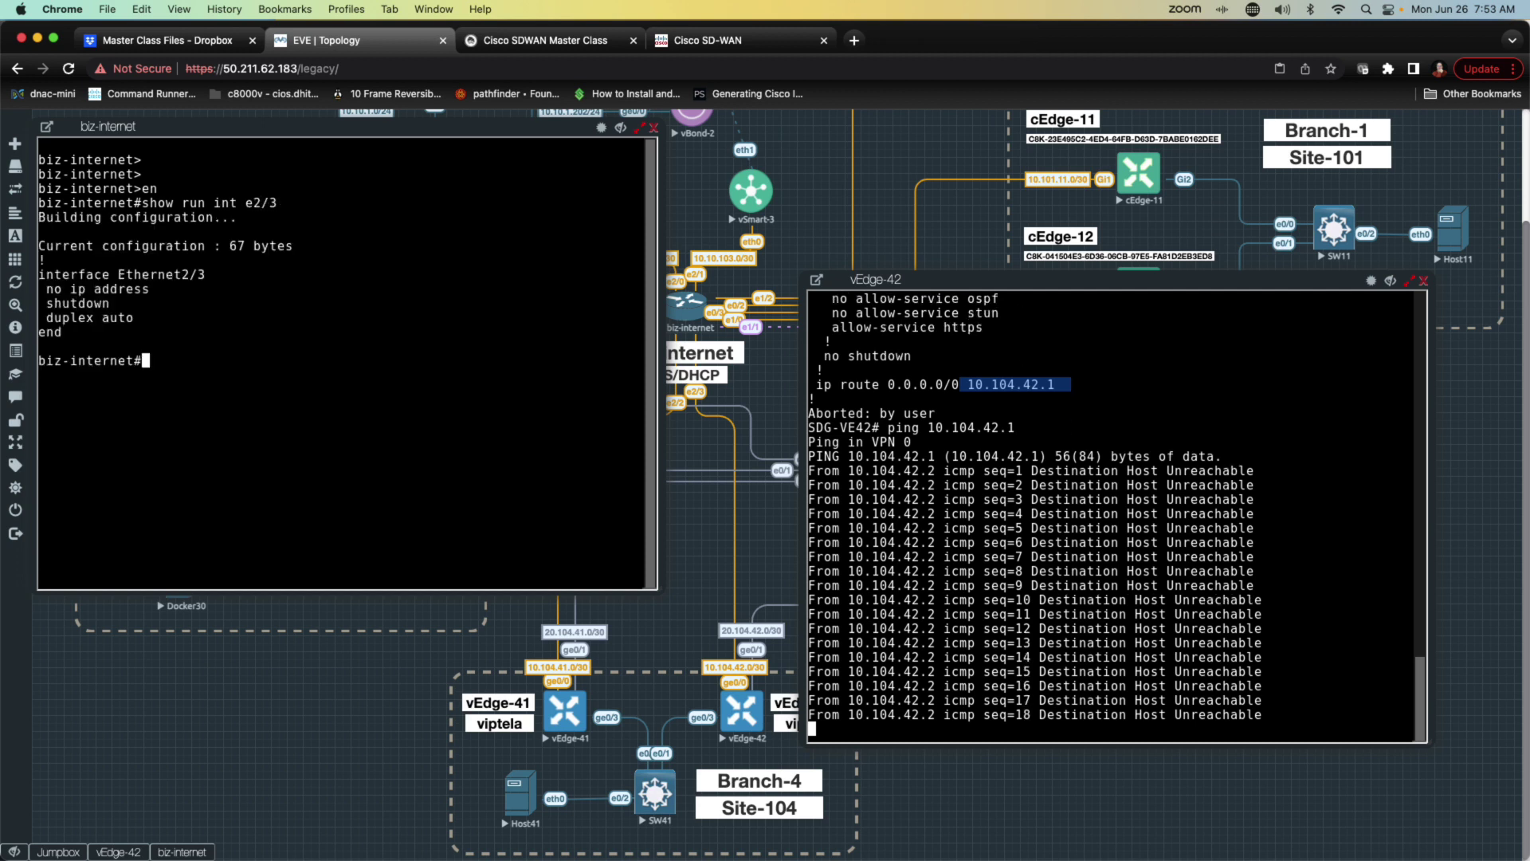
Step: Give Ethernet2/3 address 10.104.42.1 255.255.255.252 with ip nat inside
text(conf t)
key(Return)
text(int et)
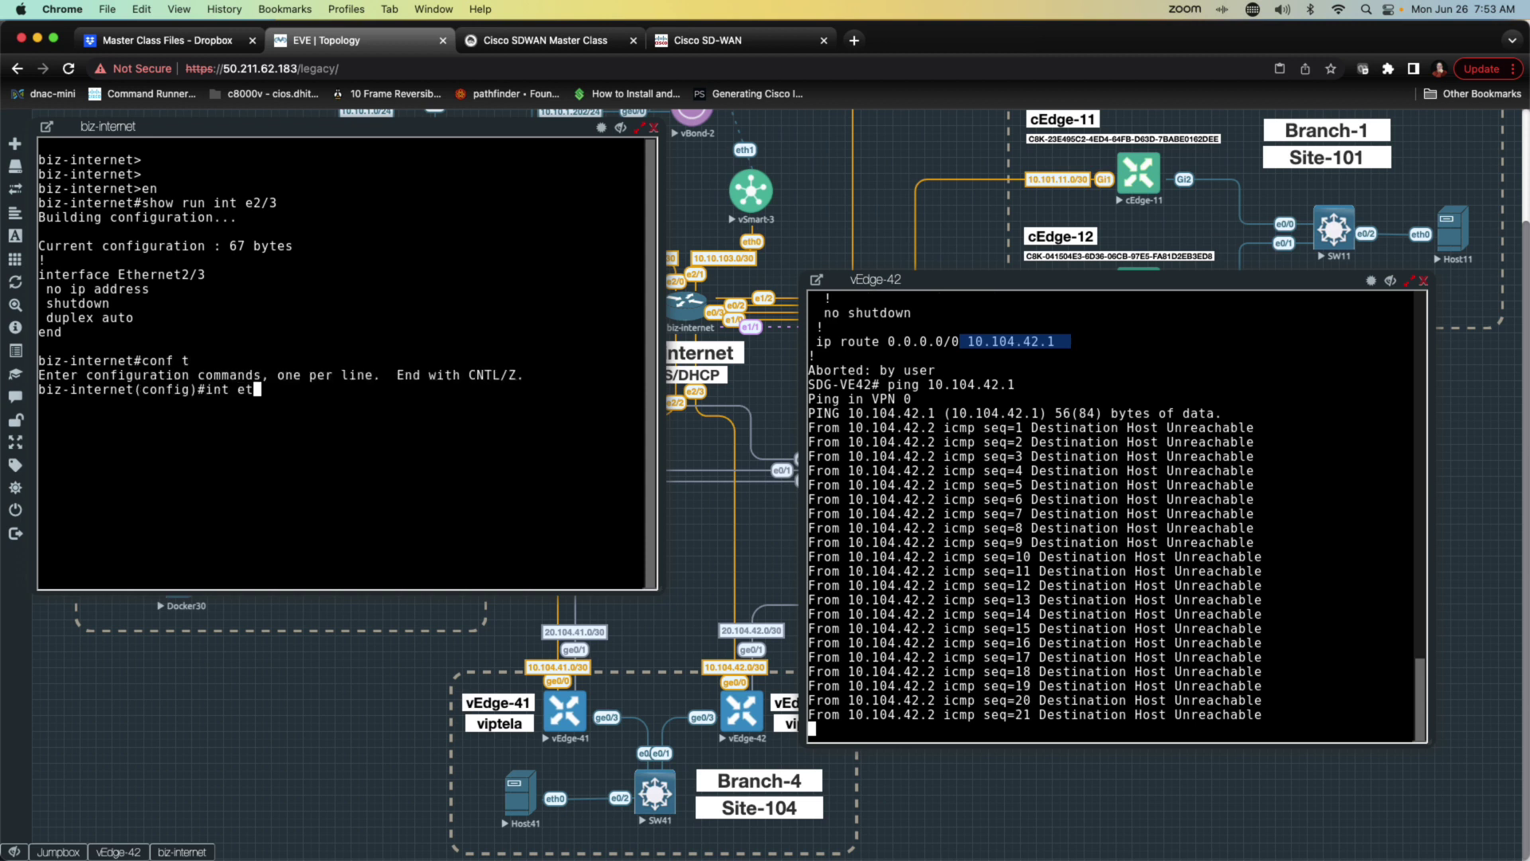
text(hernet 2)
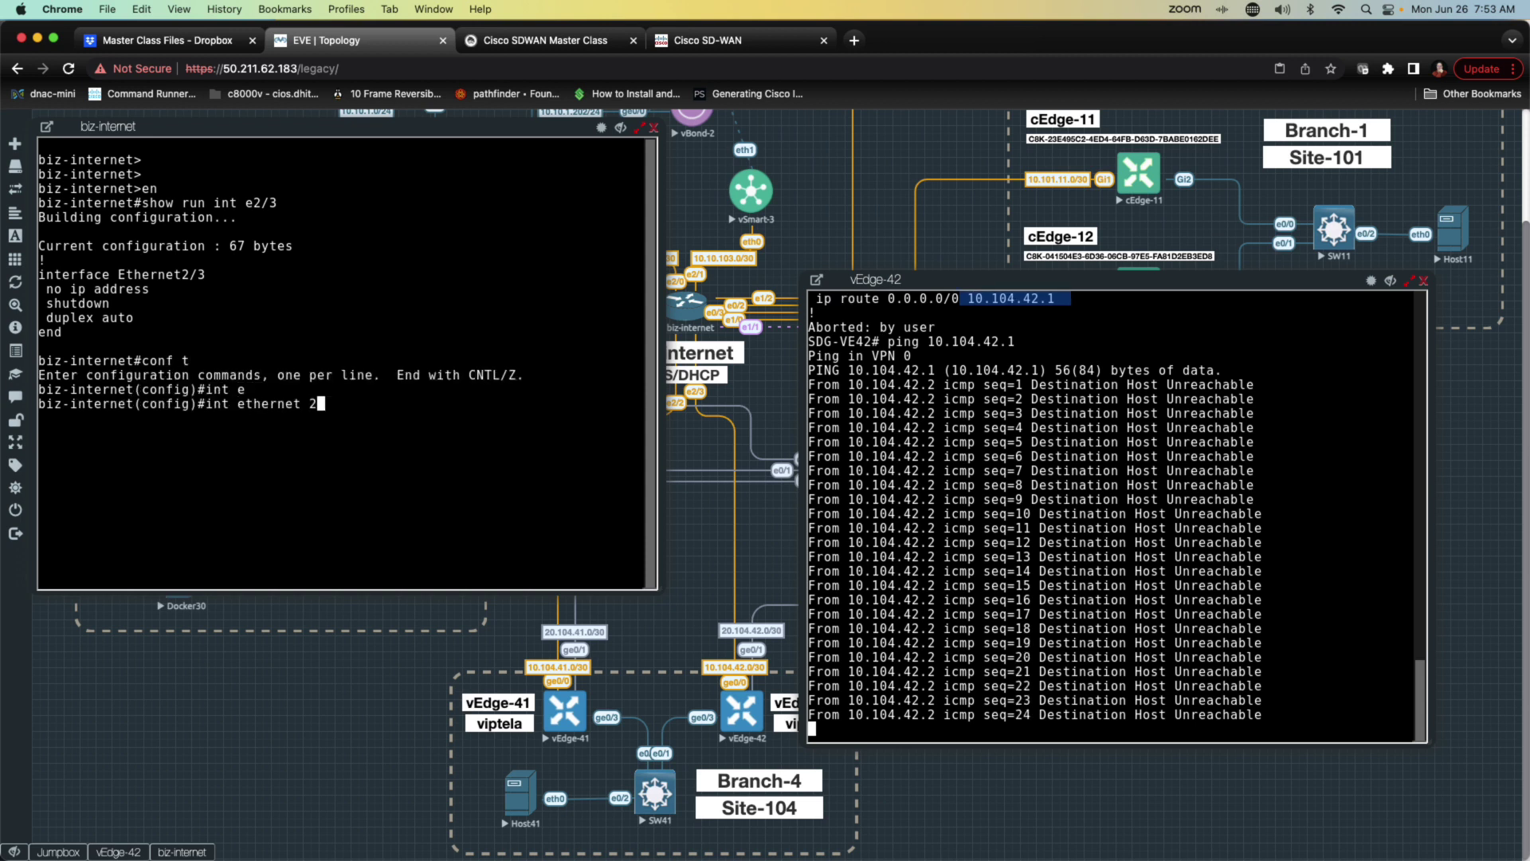
text(/3)
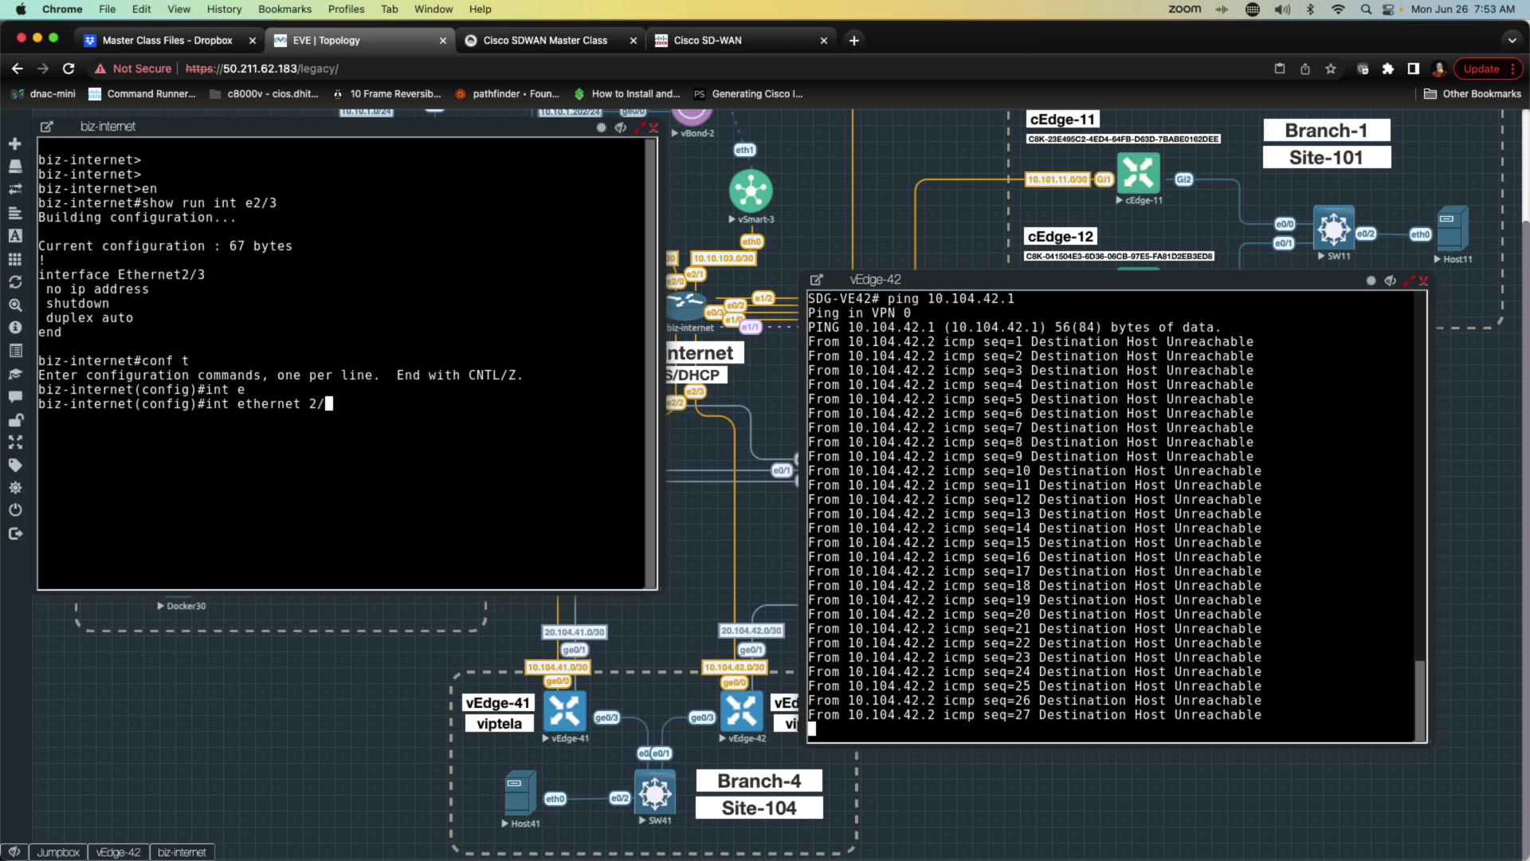
key(Return)
text(ip address 10.)
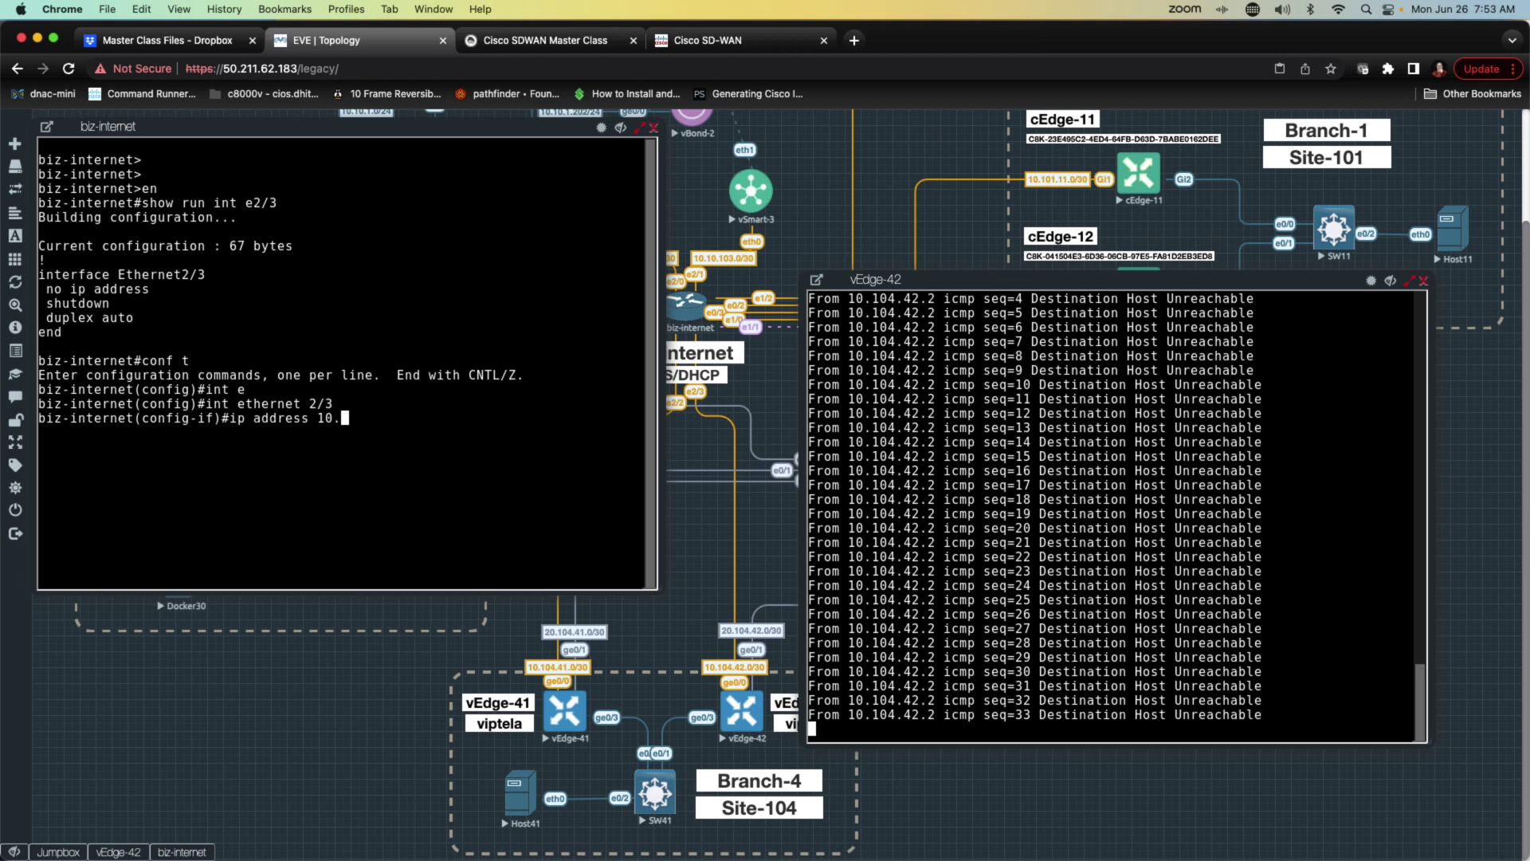
text(104.)
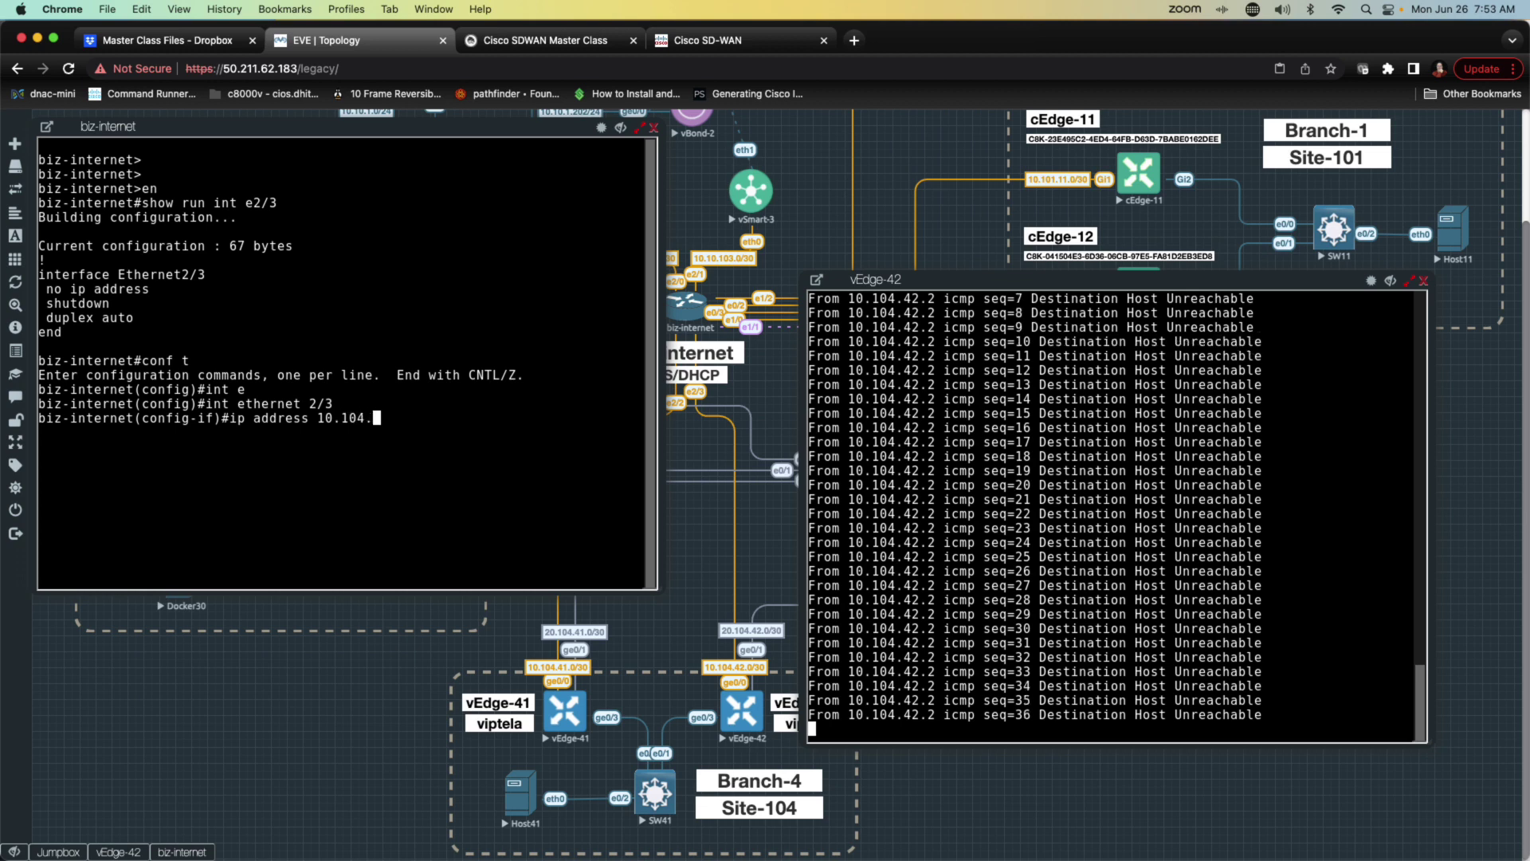
text(42.1)
text( 25)
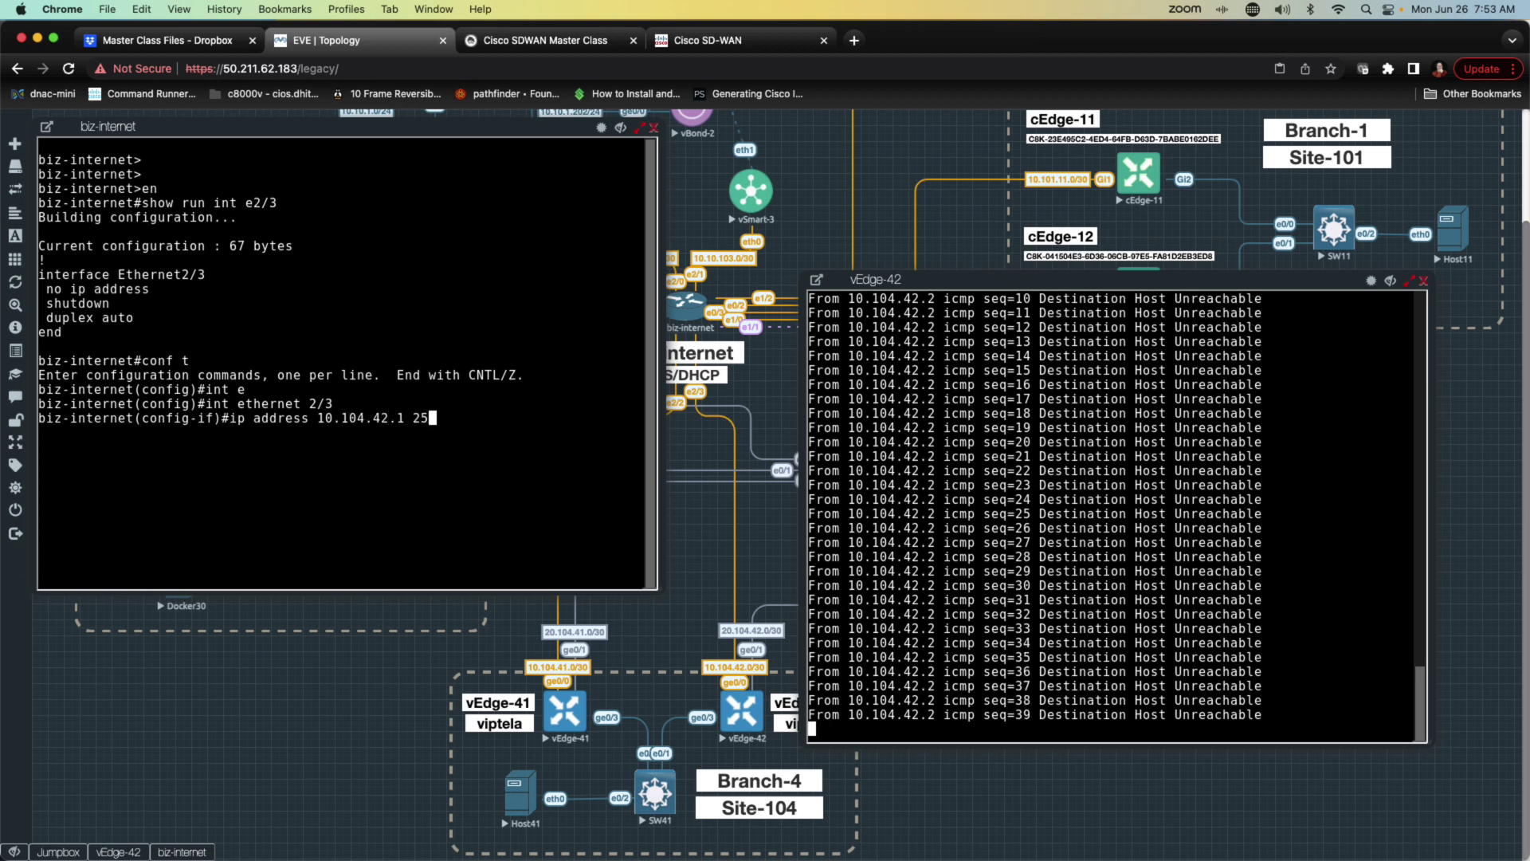
text(5.255.255.252)
key(Return)
text(i)
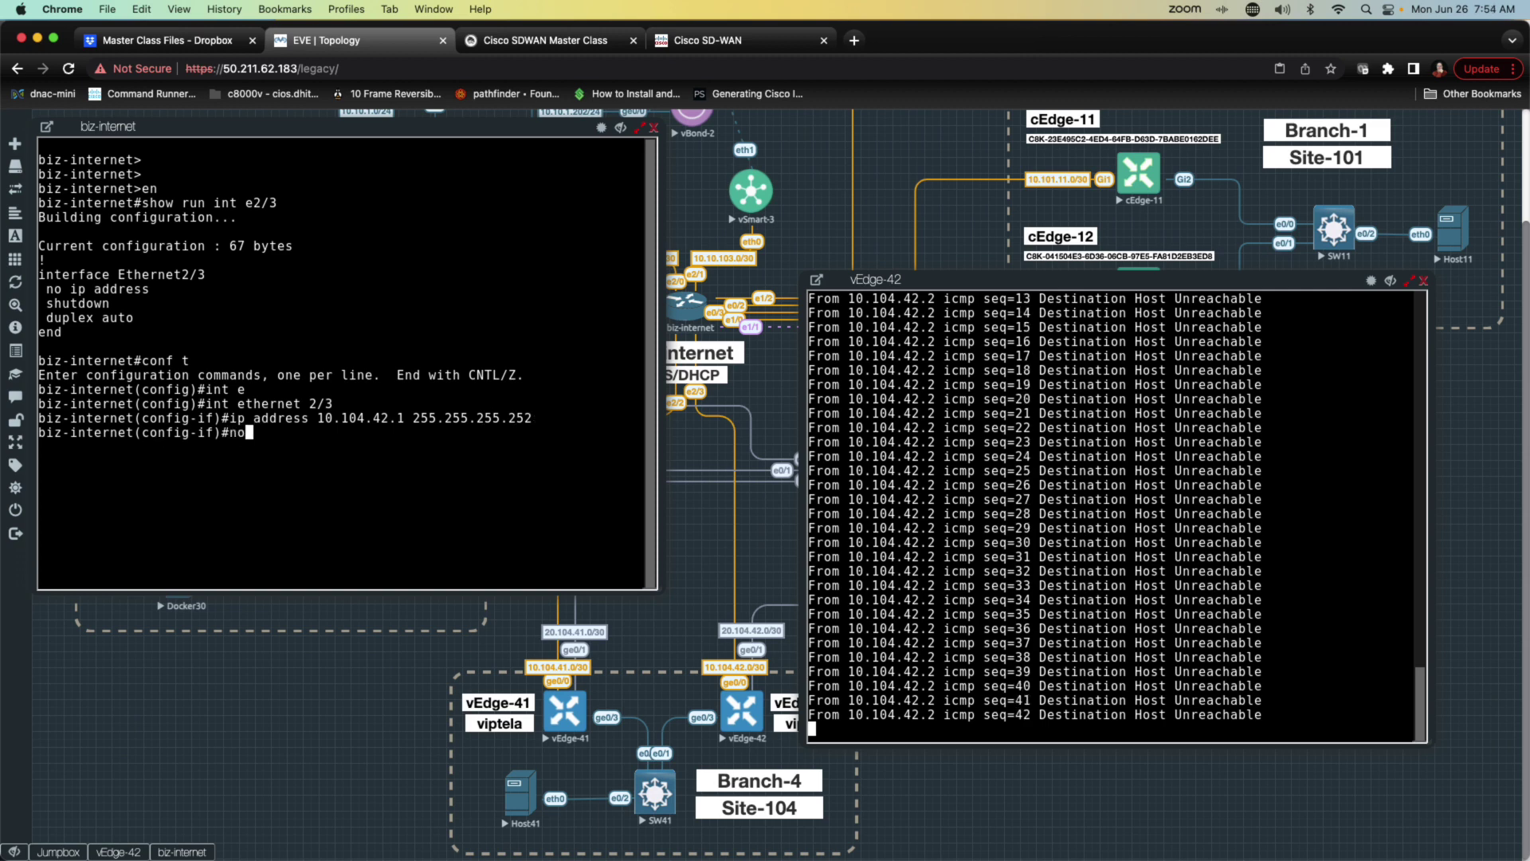
text(p nat inside)
key(Return)
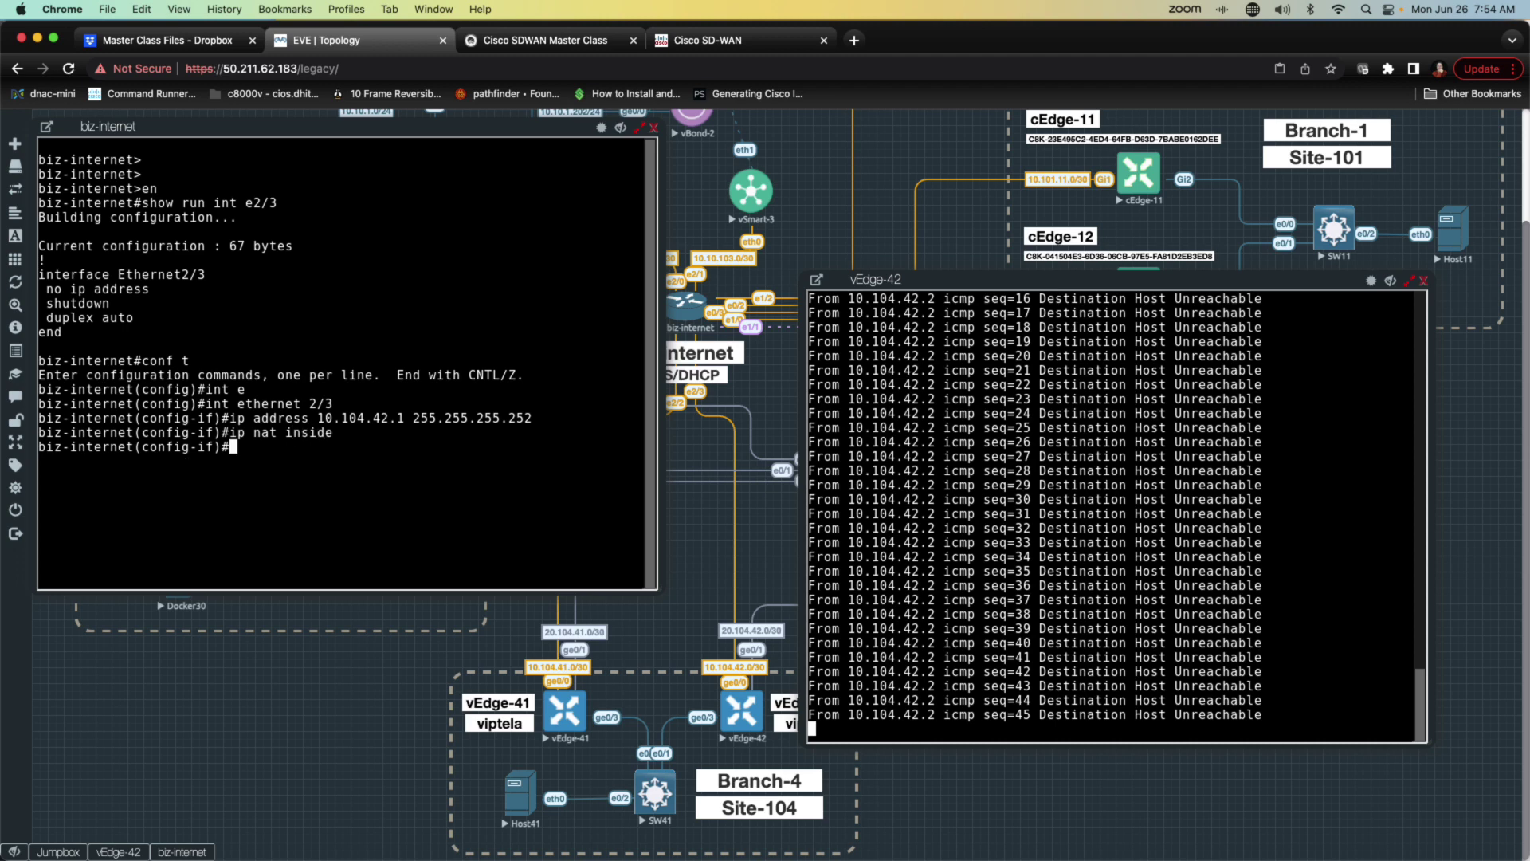
Step: Bring Ethernet2/3 up with no shut, end, and save with wr
text(c)
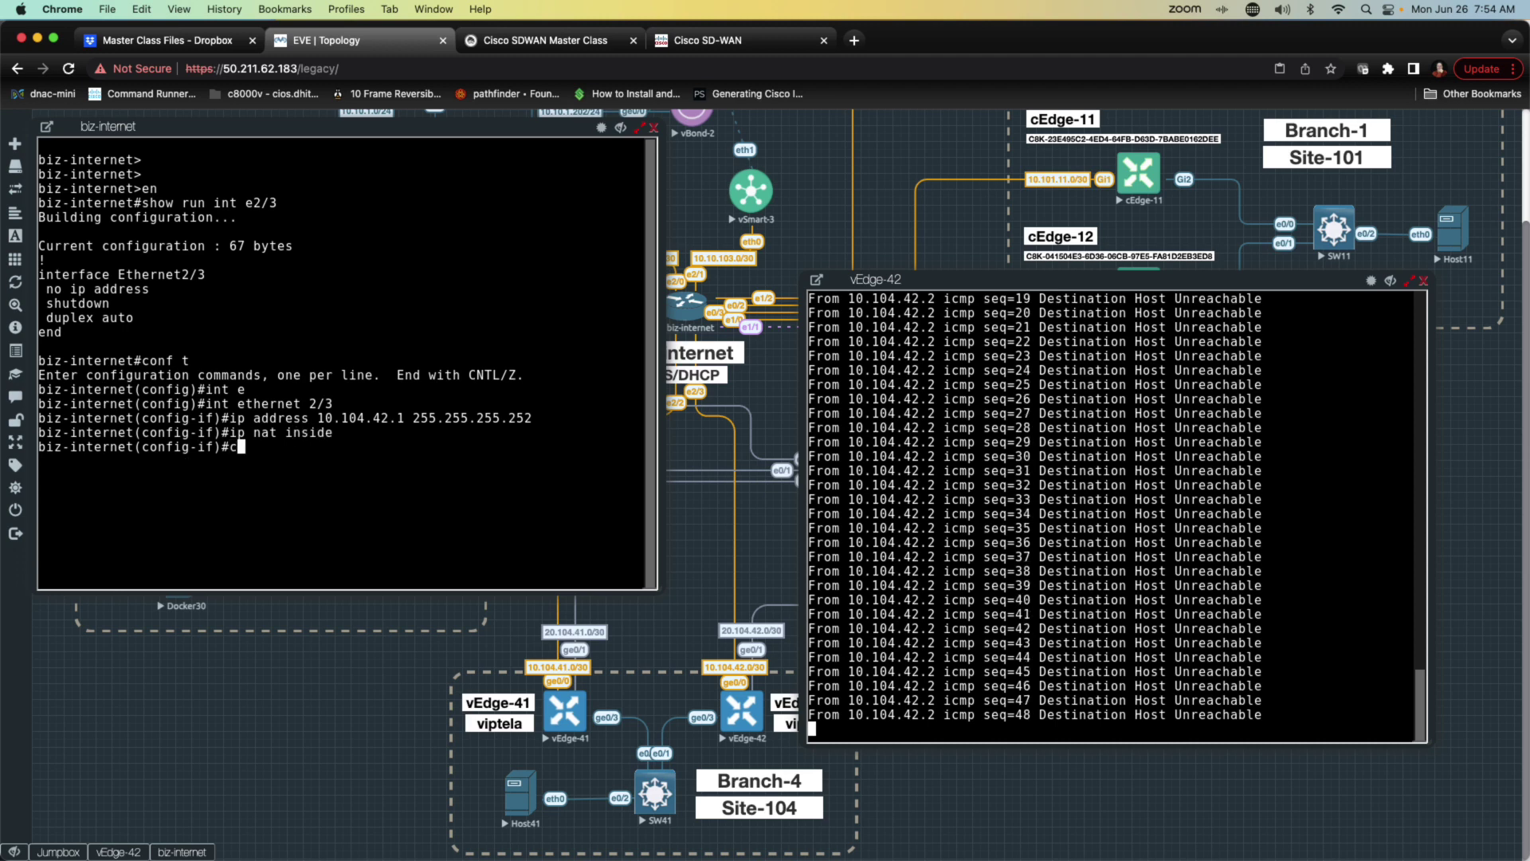
key(BackSpace)
text(no shut)
key(Return)
text(end)
key(Return)
text(wr)
key(Return)
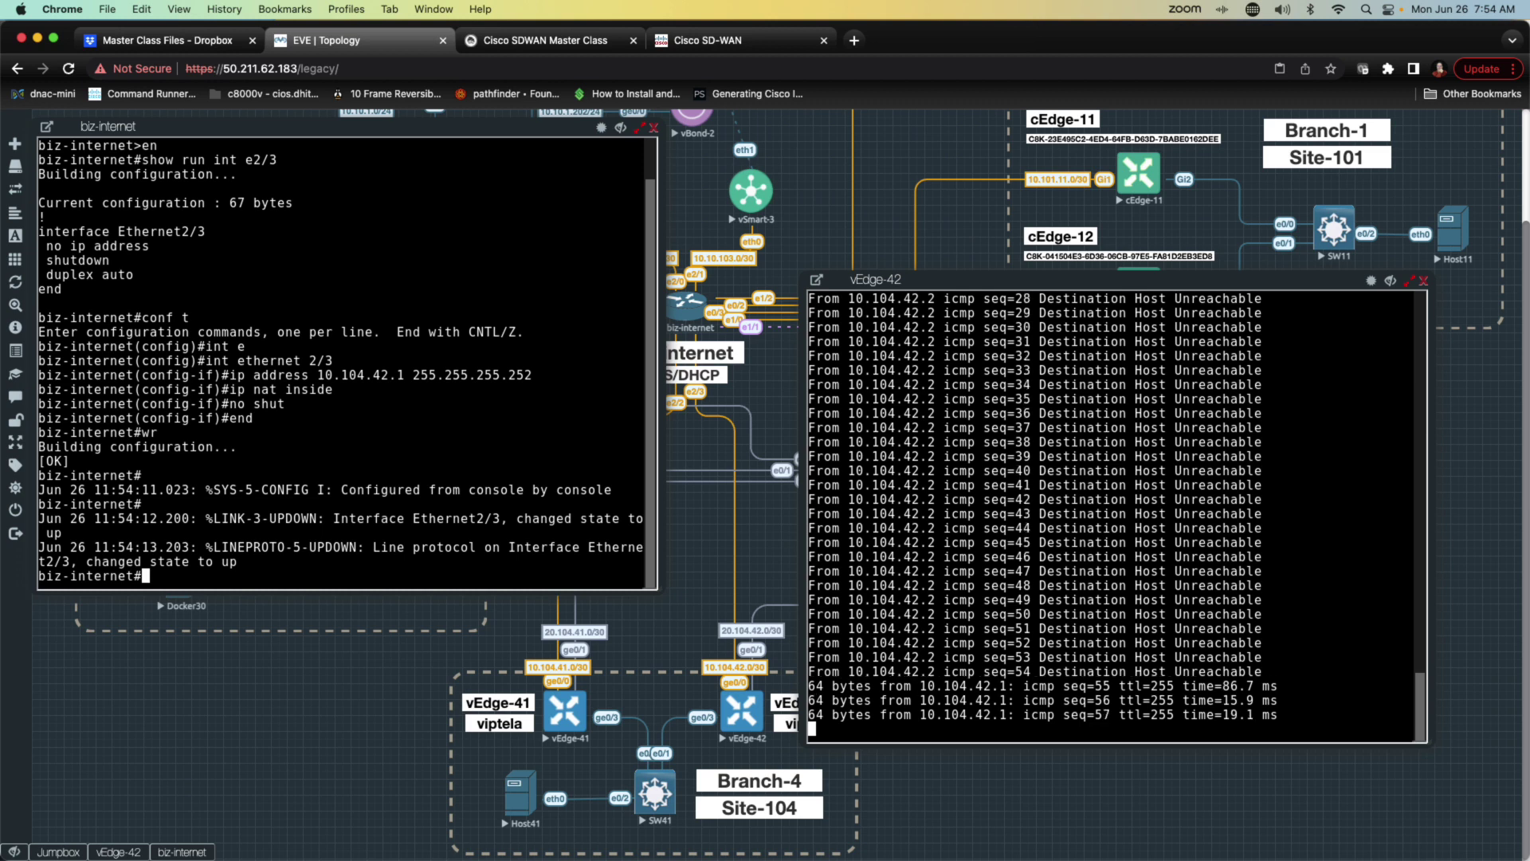
Step: Check vEdge-42's routing table with show ip route for the 0.0.0.0/0 default route
key(Return)
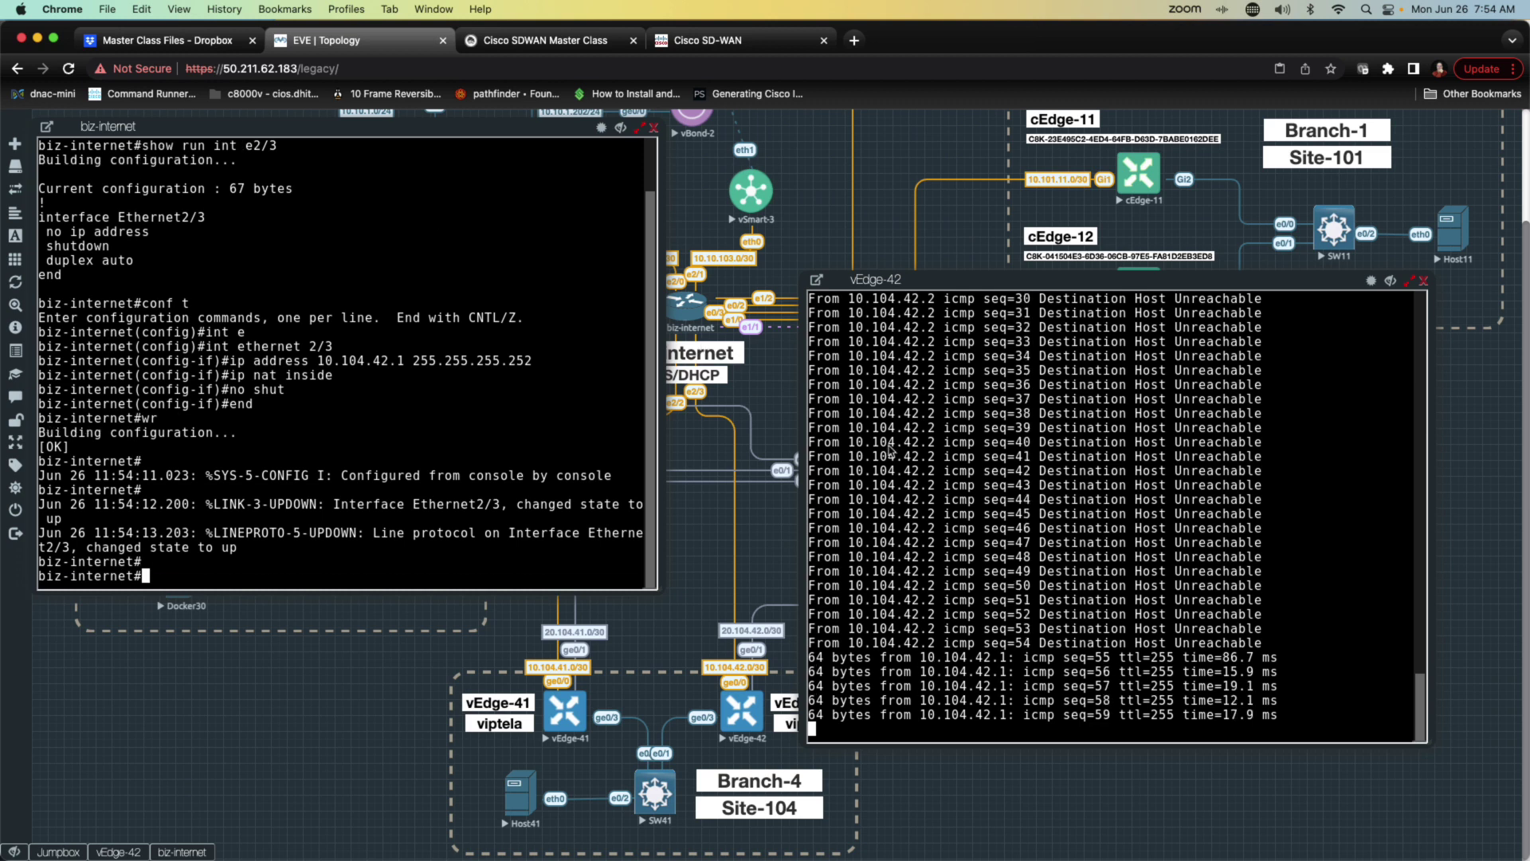
click(890, 450)
key(ctrl+c)
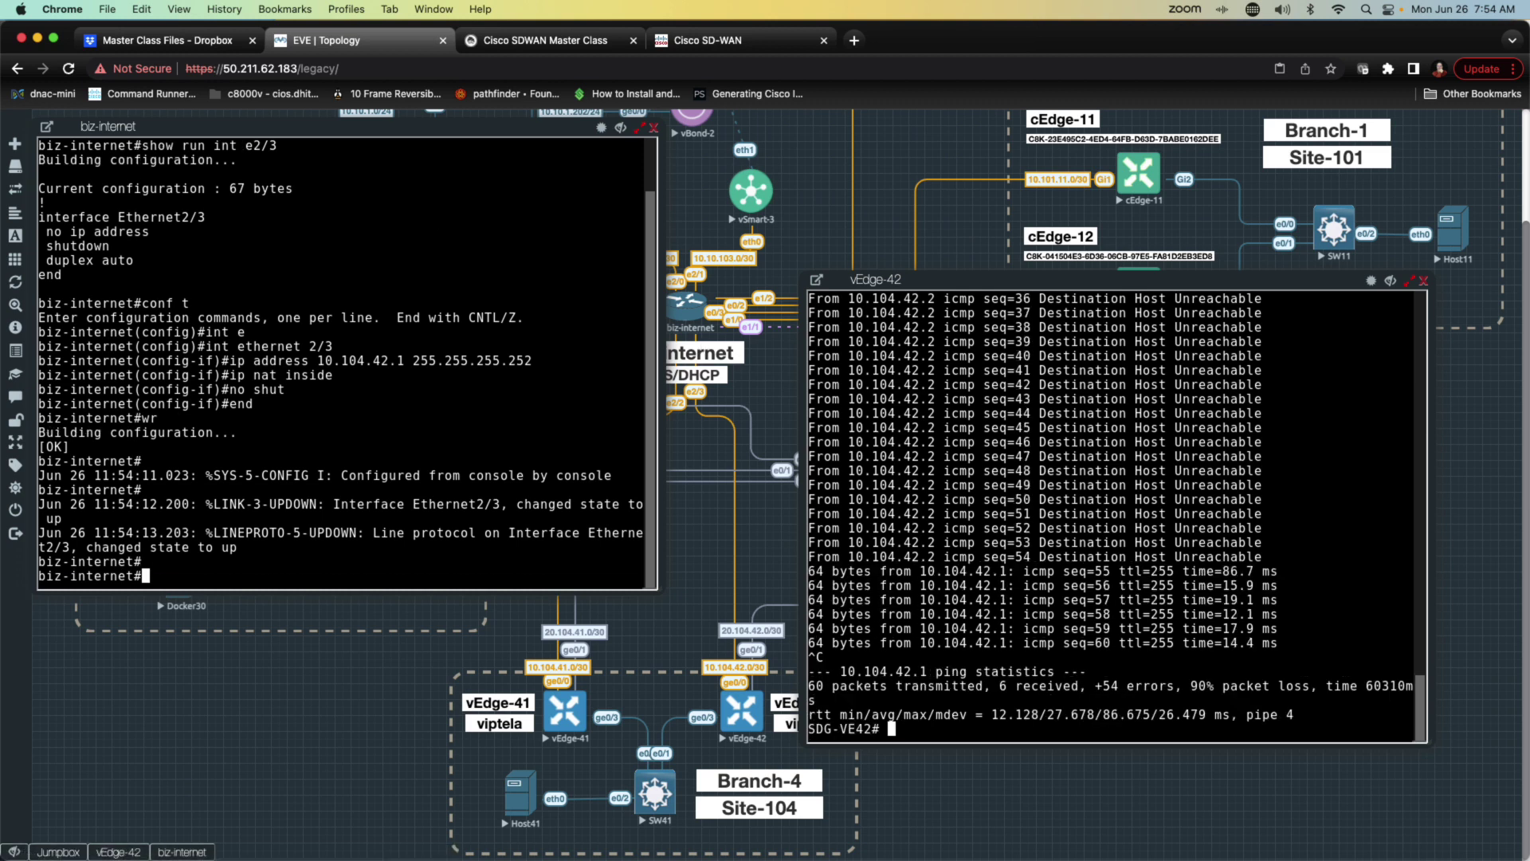
text(show ip route)
key(Return)
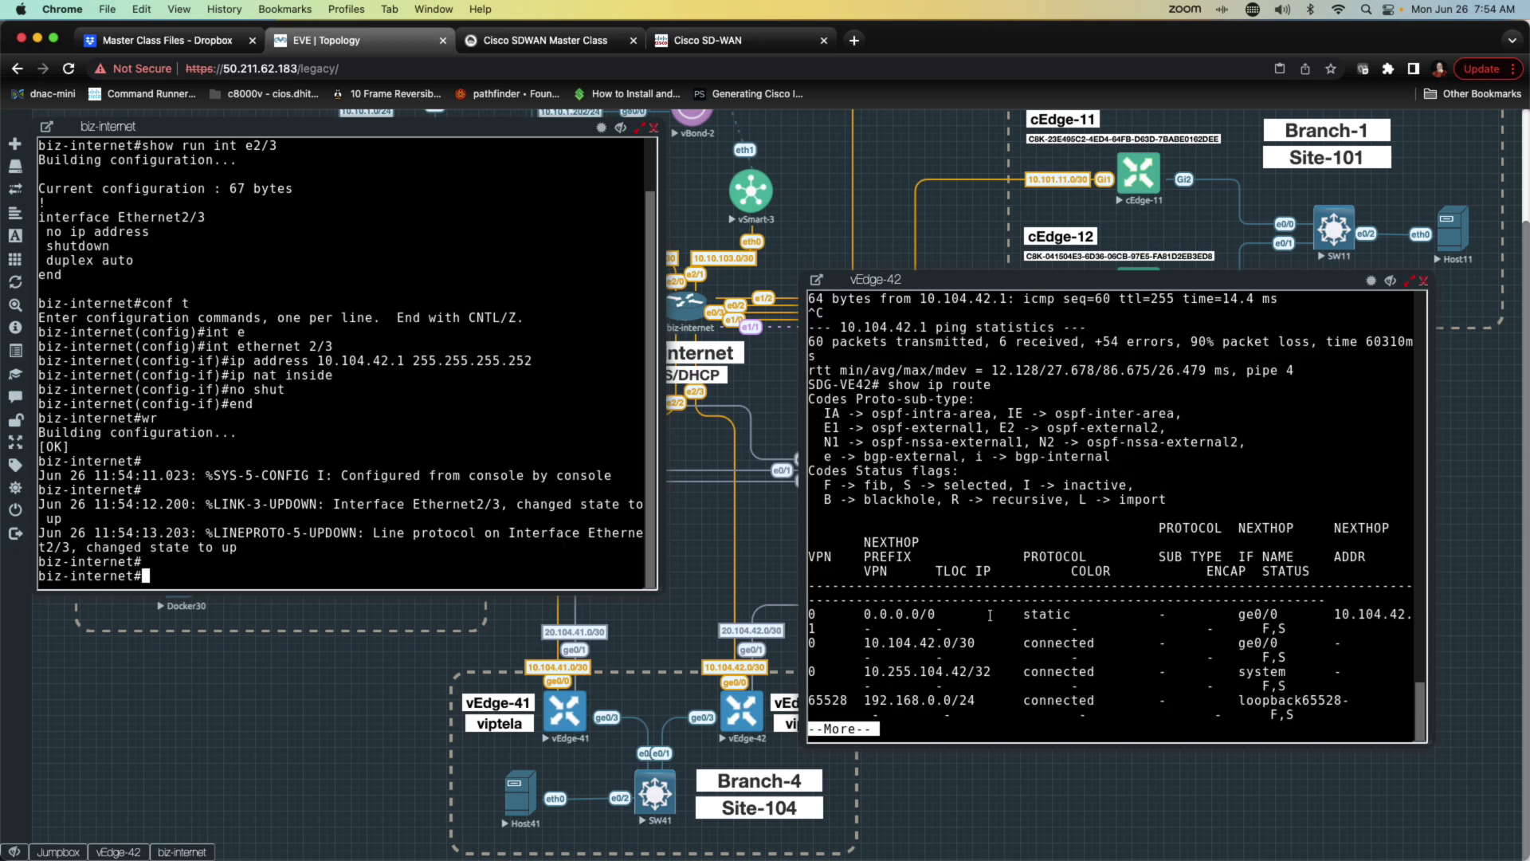
drag(881, 616, 1195, 622)
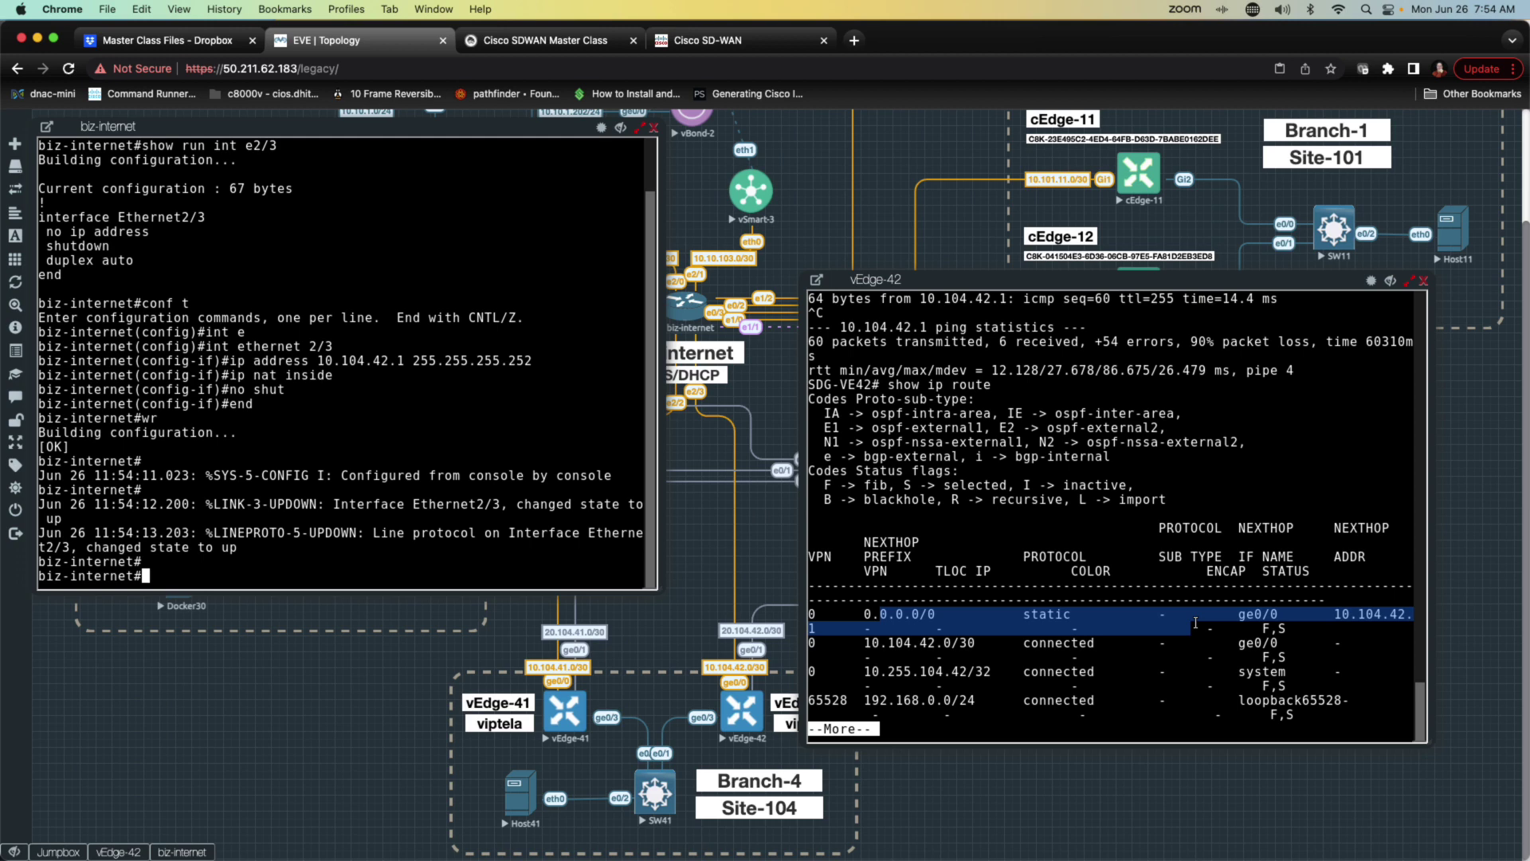
key(space)
key(q)
key(Return)
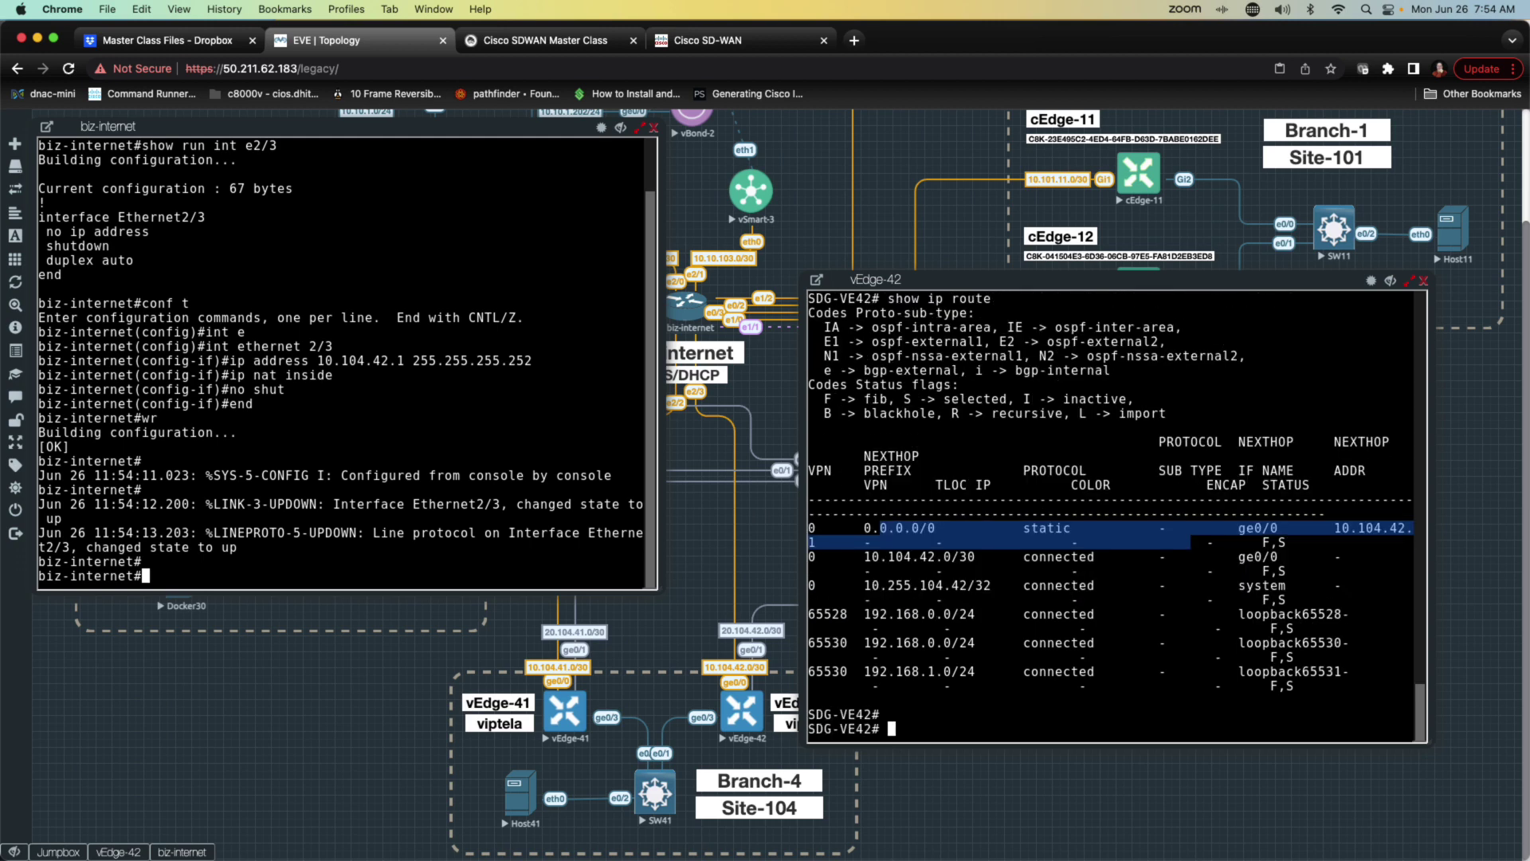
Step: Ping 10.10.1.11, vbond.sd-geeks.local and 10.10.1.101 from vEdge-42 with 0% loss
key(BackSpace)
text(ping 10.10.1.11)
key(Return)
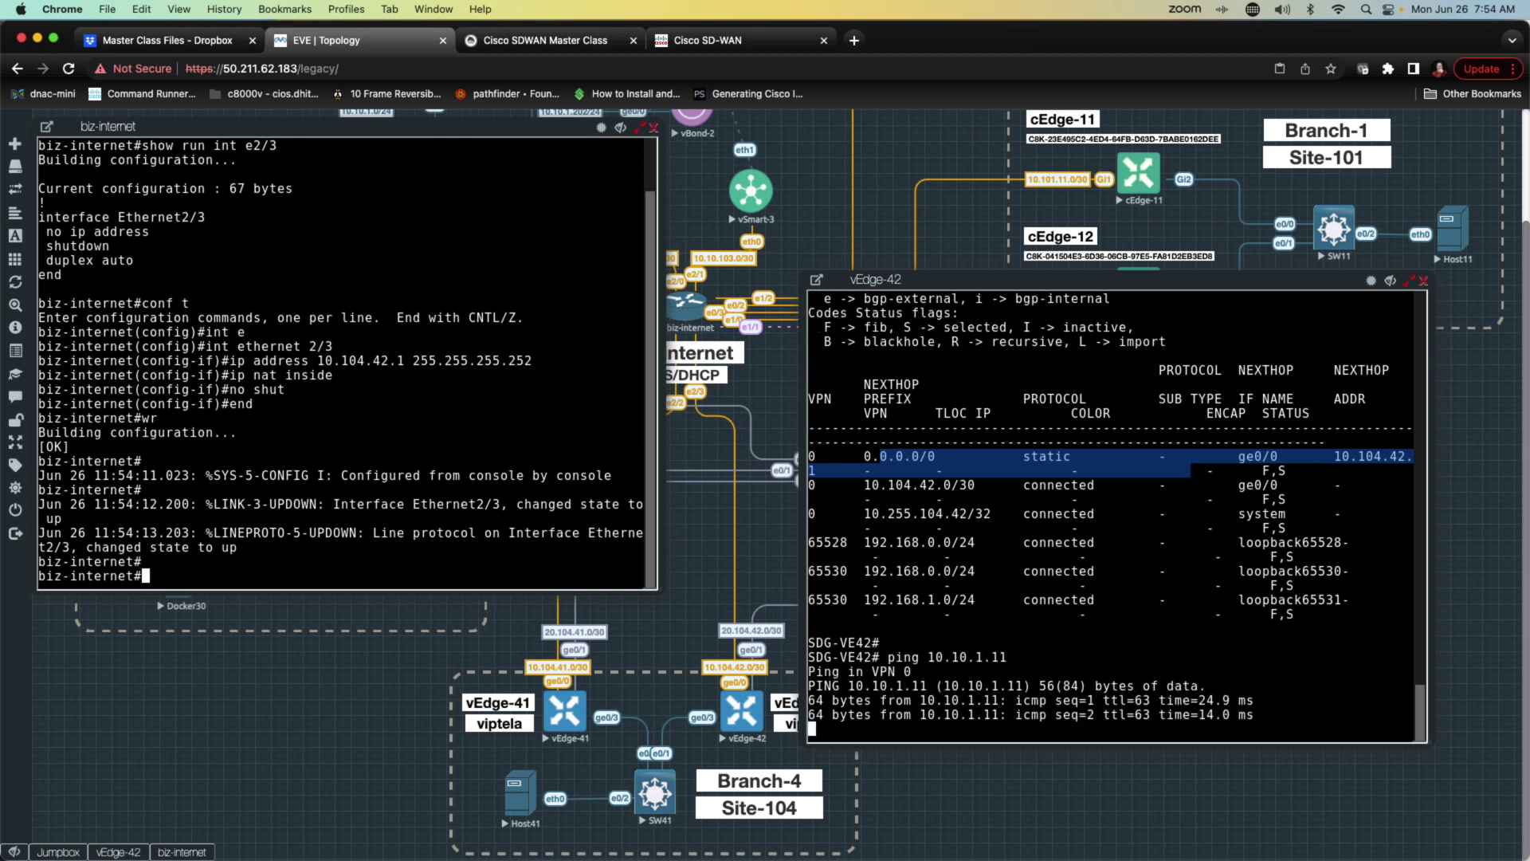
key(ctrl+c)
key(Return)
text(ping )
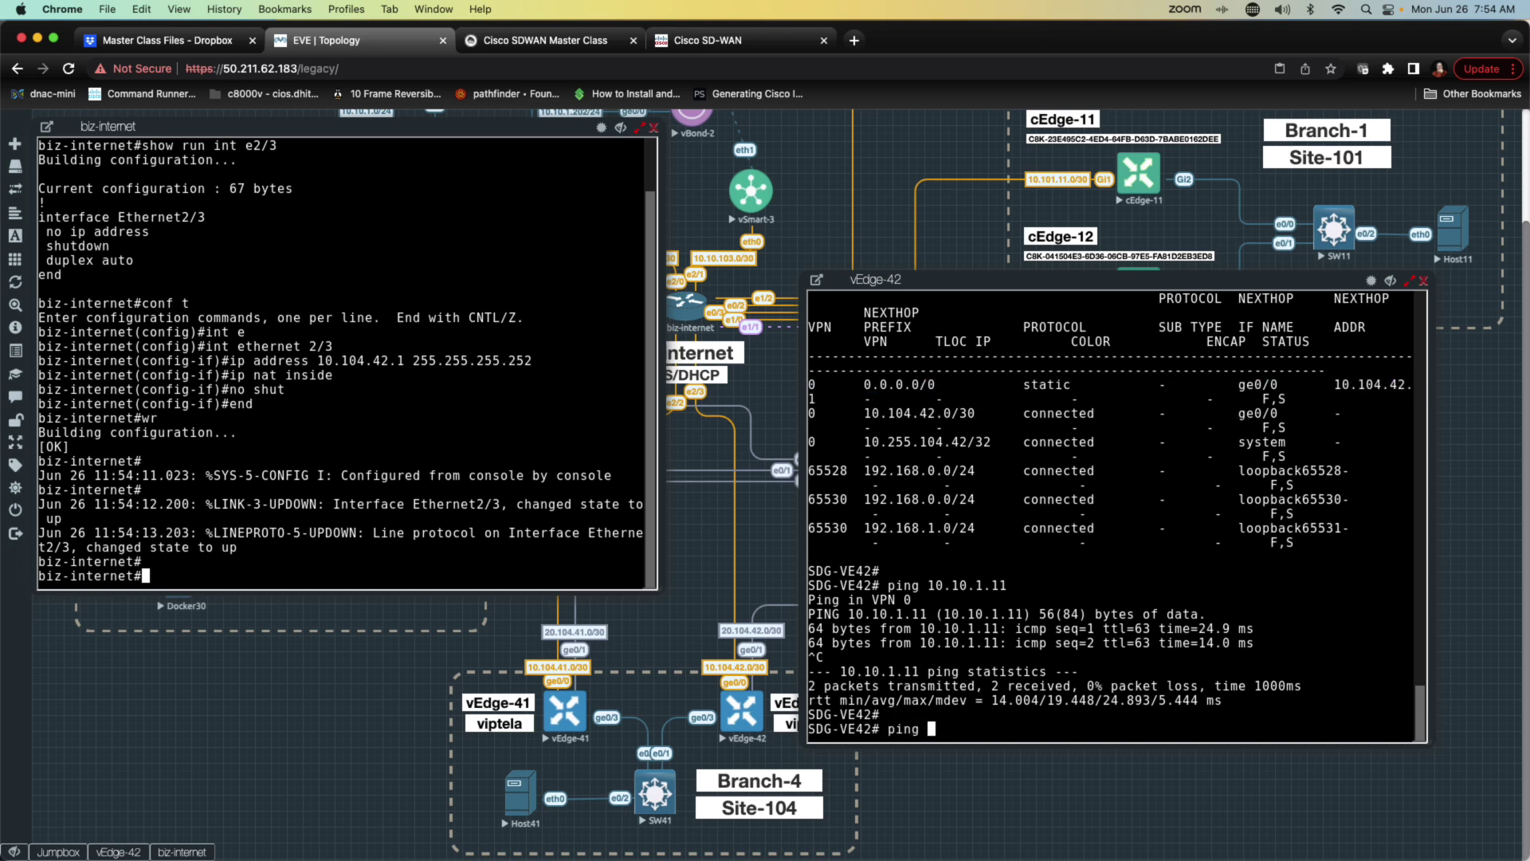
text(vbond.sd-geeks.local)
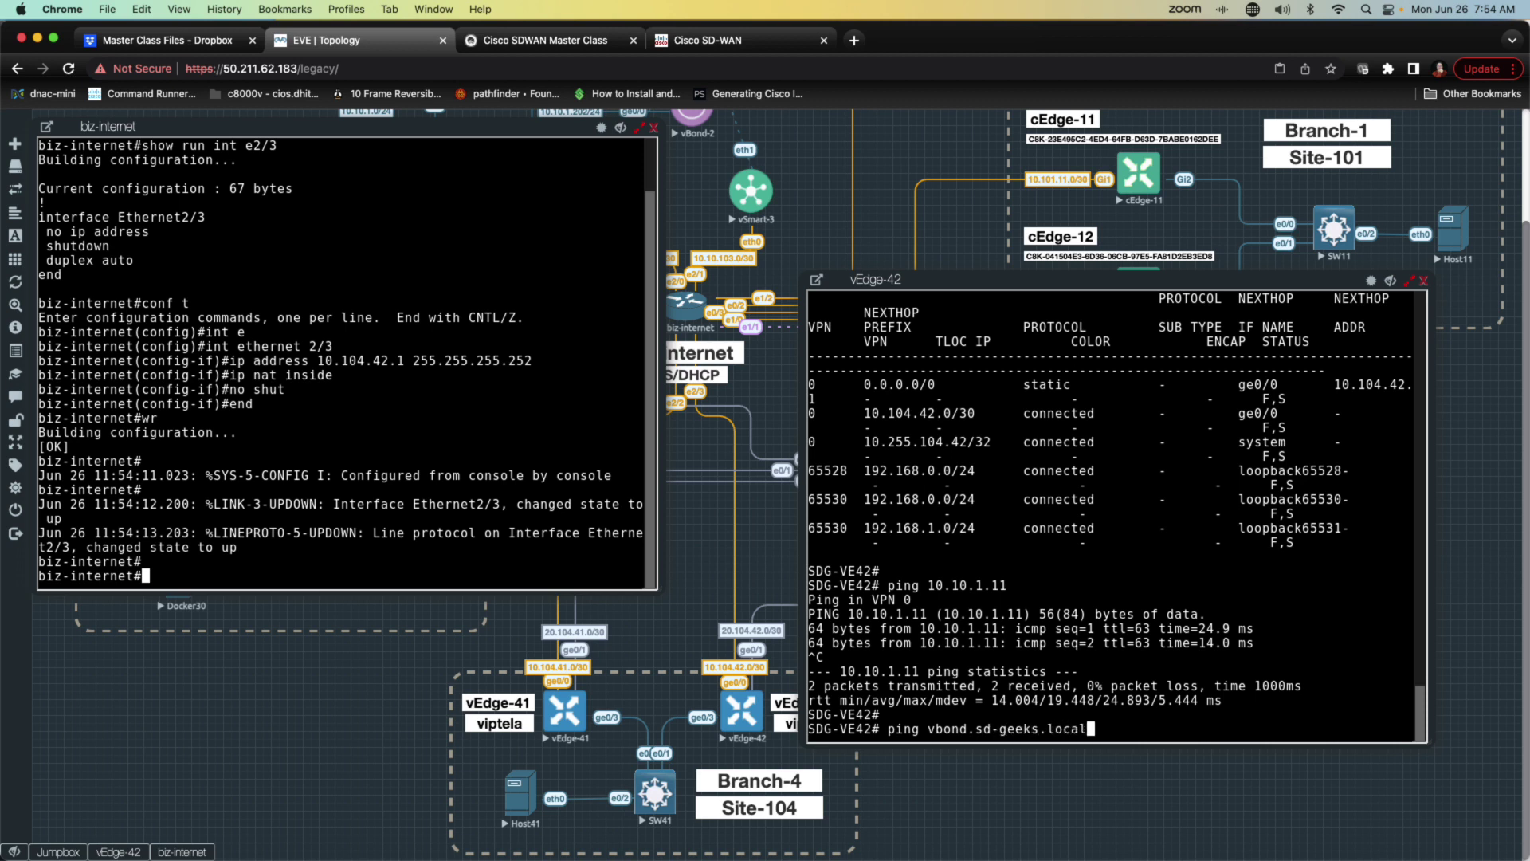
key(Return)
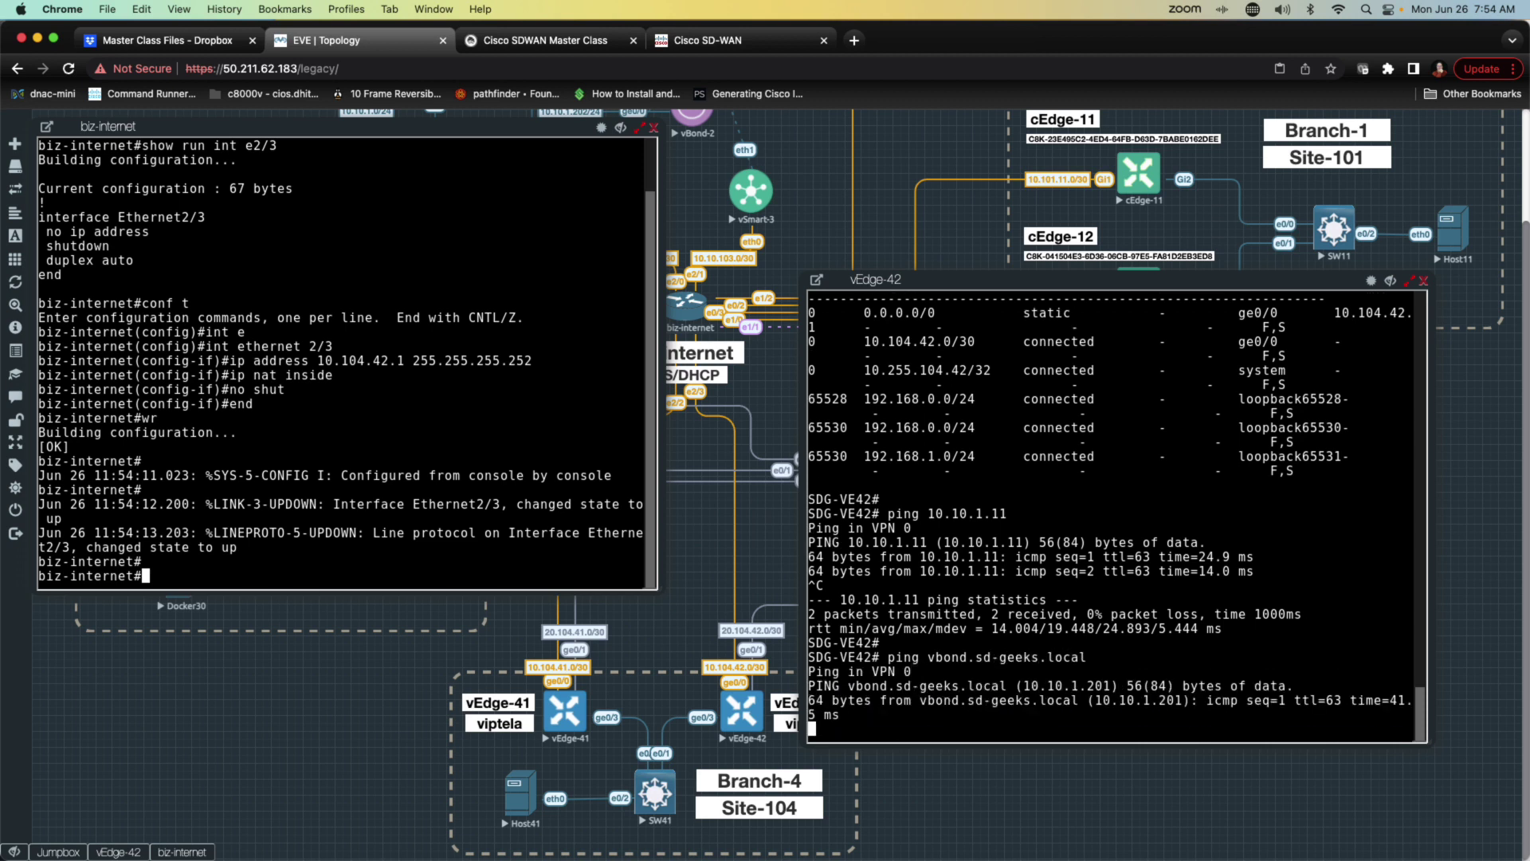
key(ctrl+c)
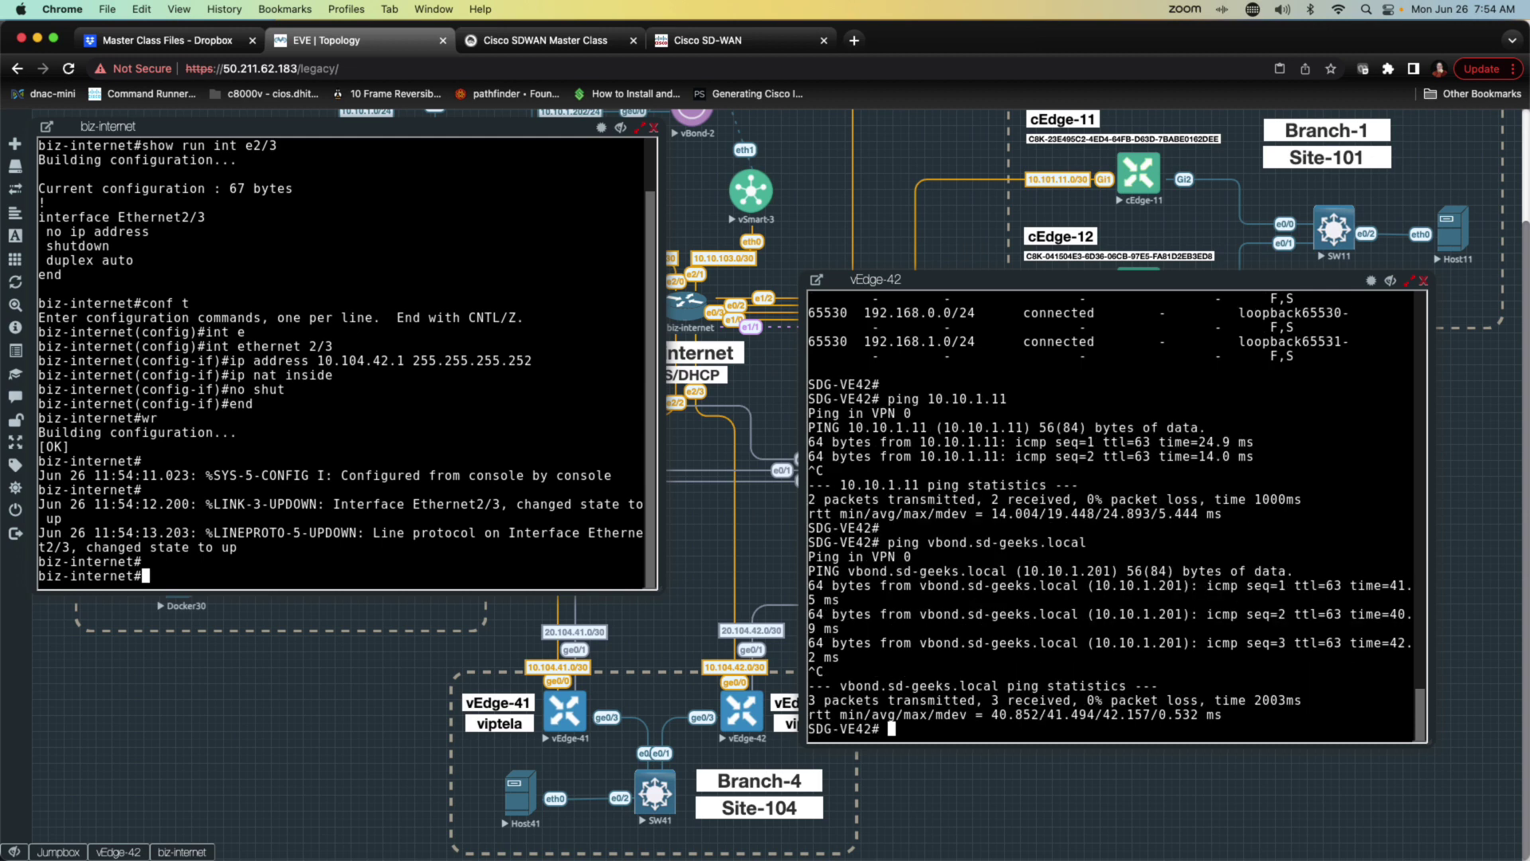
key(Return)
key(Return)
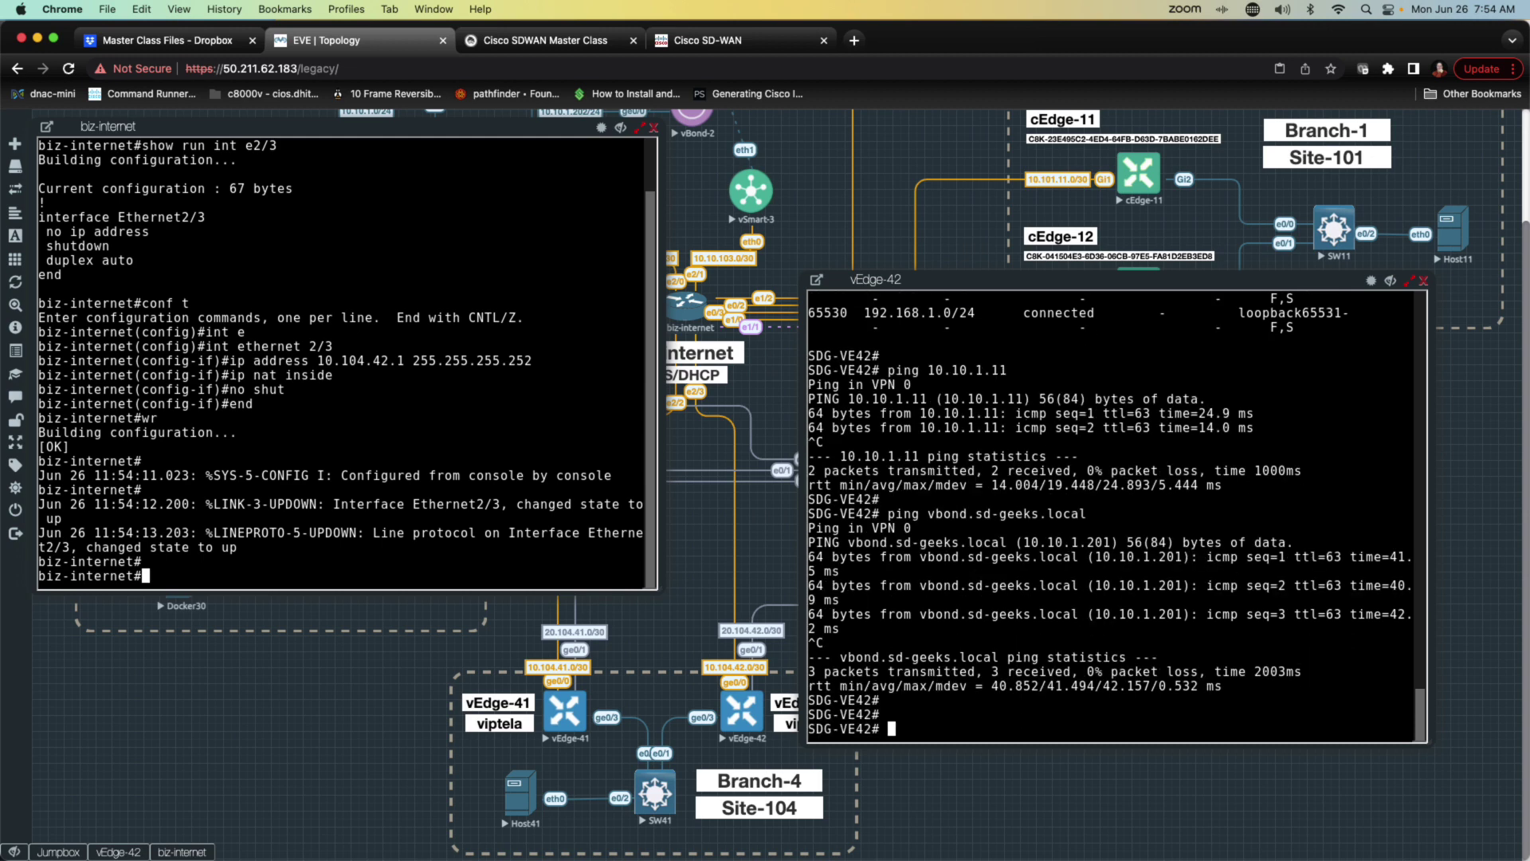
text(ping 10.10.1.101)
key(Return)
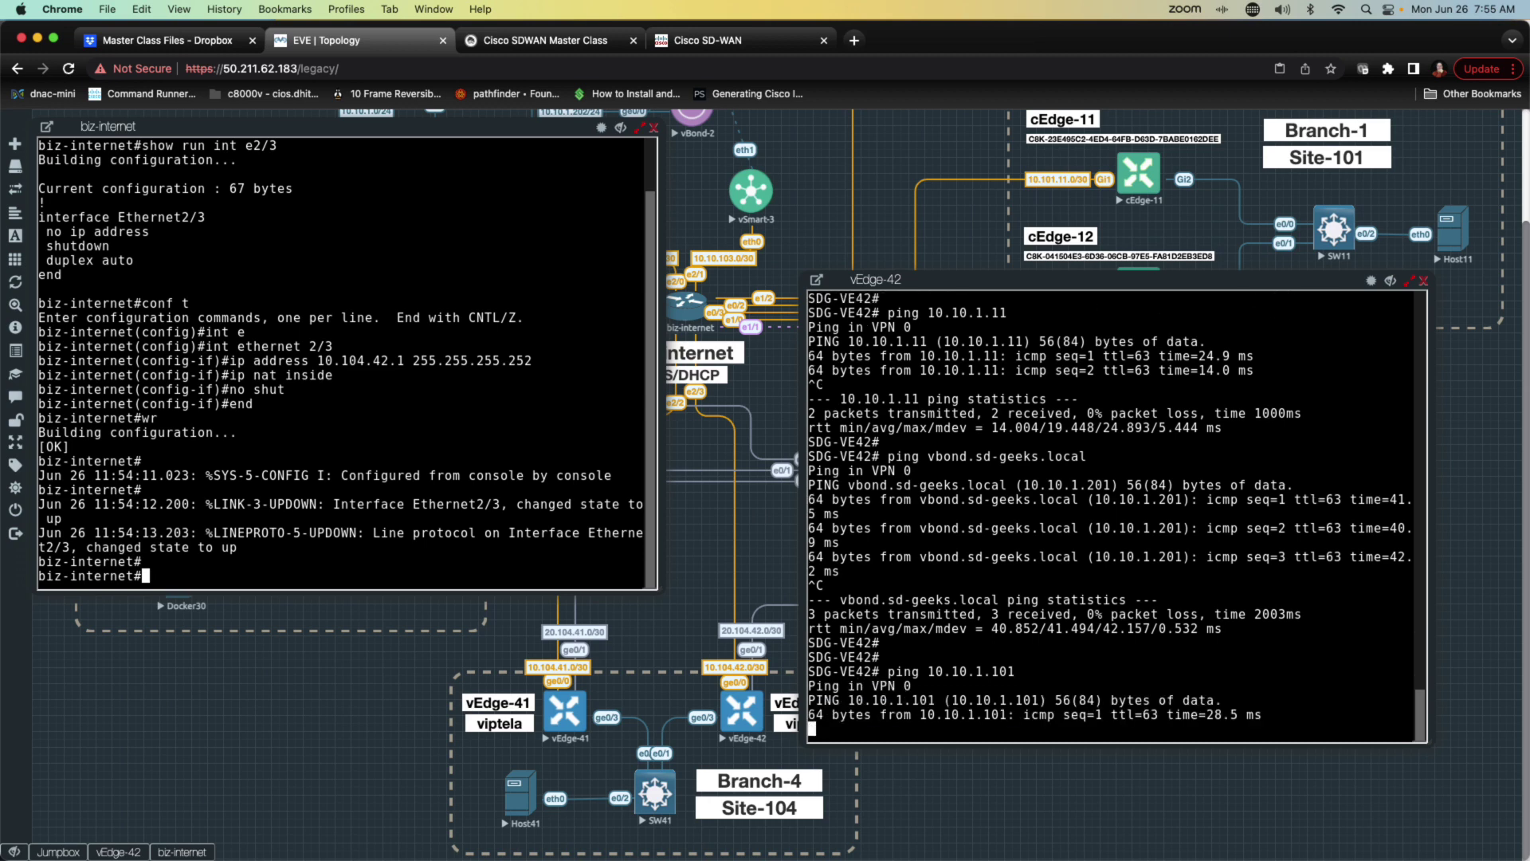
key(ctrl+c)
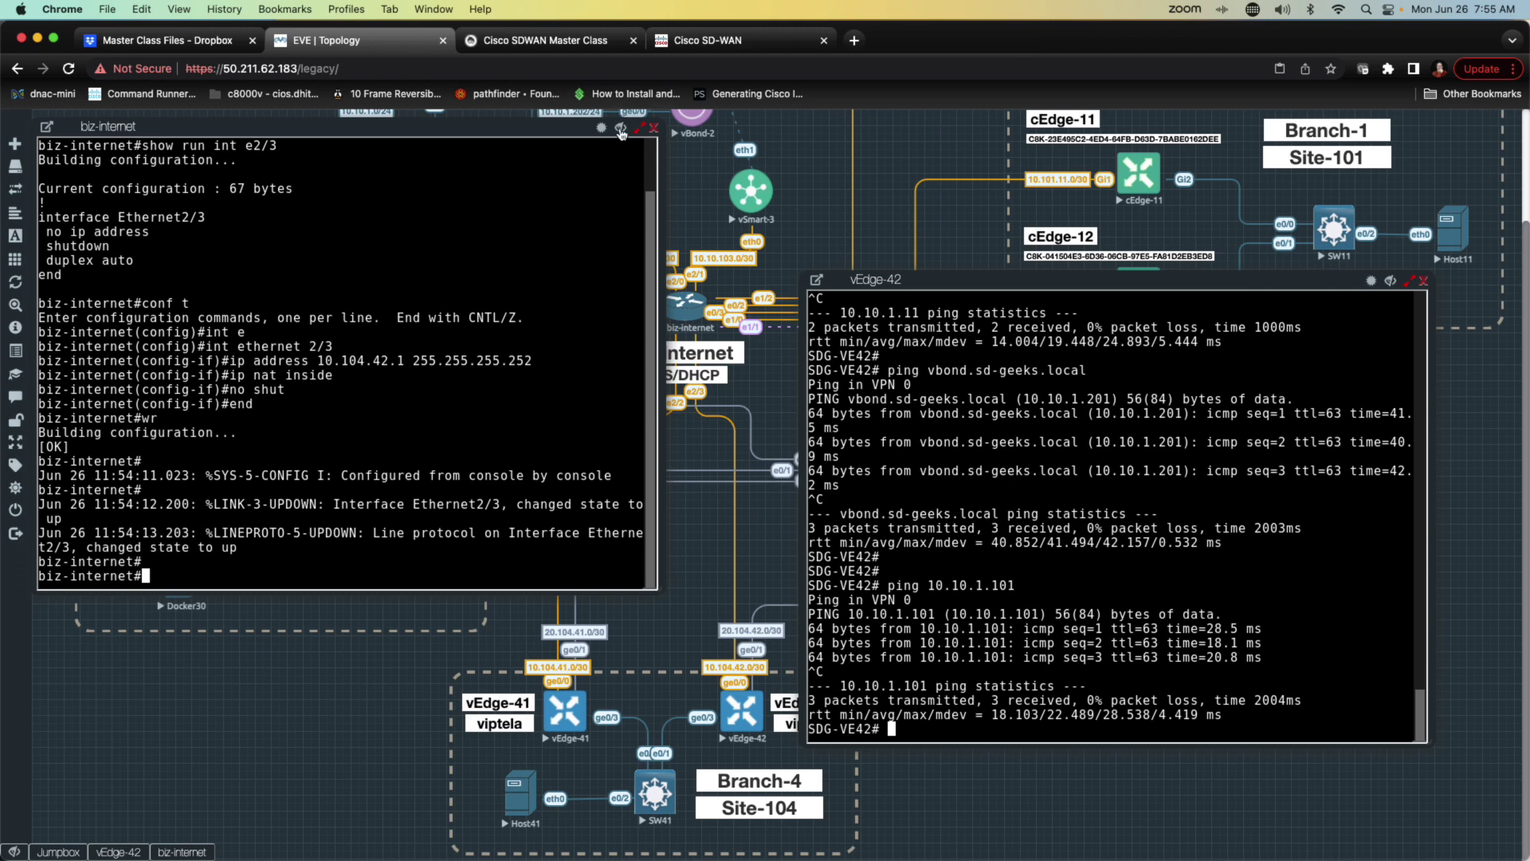
Step: Minimize the biz-internet console and open the vBond-2 console
click(620, 130)
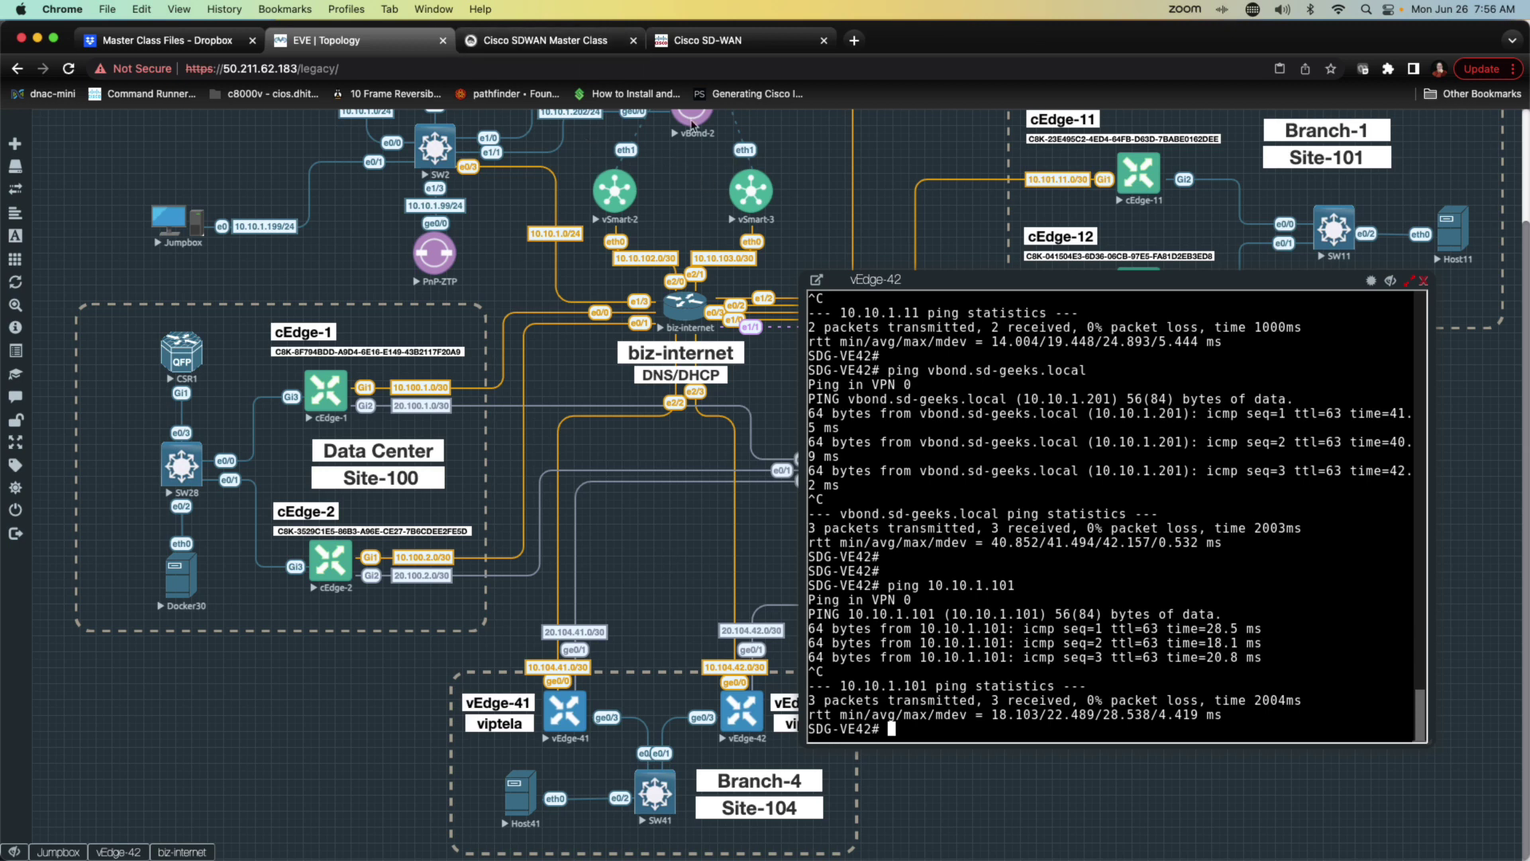
click(691, 121)
Step: Close the unresponsive vBond-2 console and bring vBond-1 up at its login prompt
key(Return)
key(Return)
key(Return)
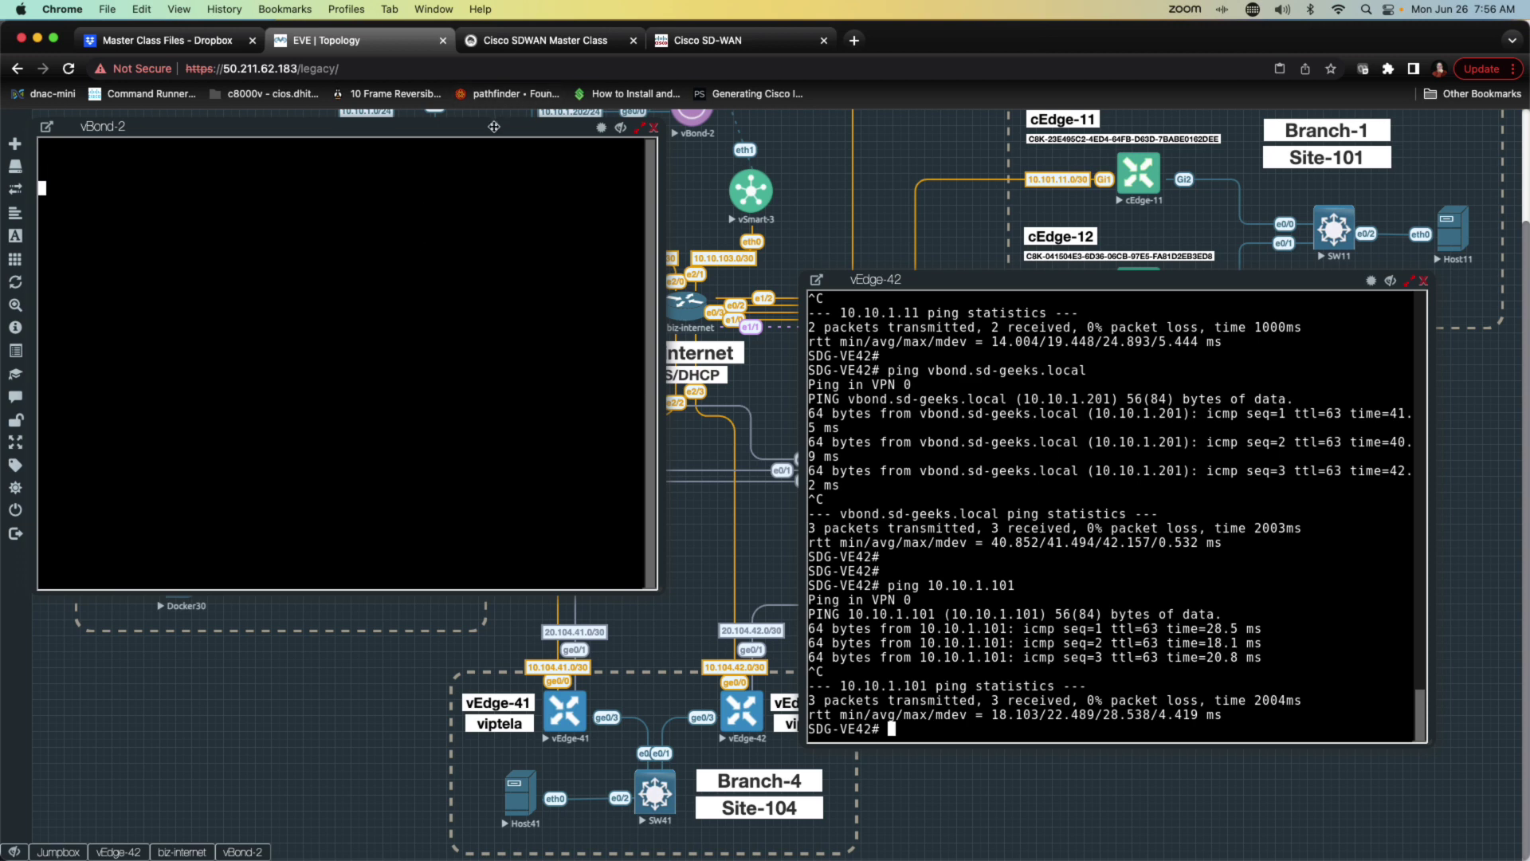
drag(494, 126, 545, 133)
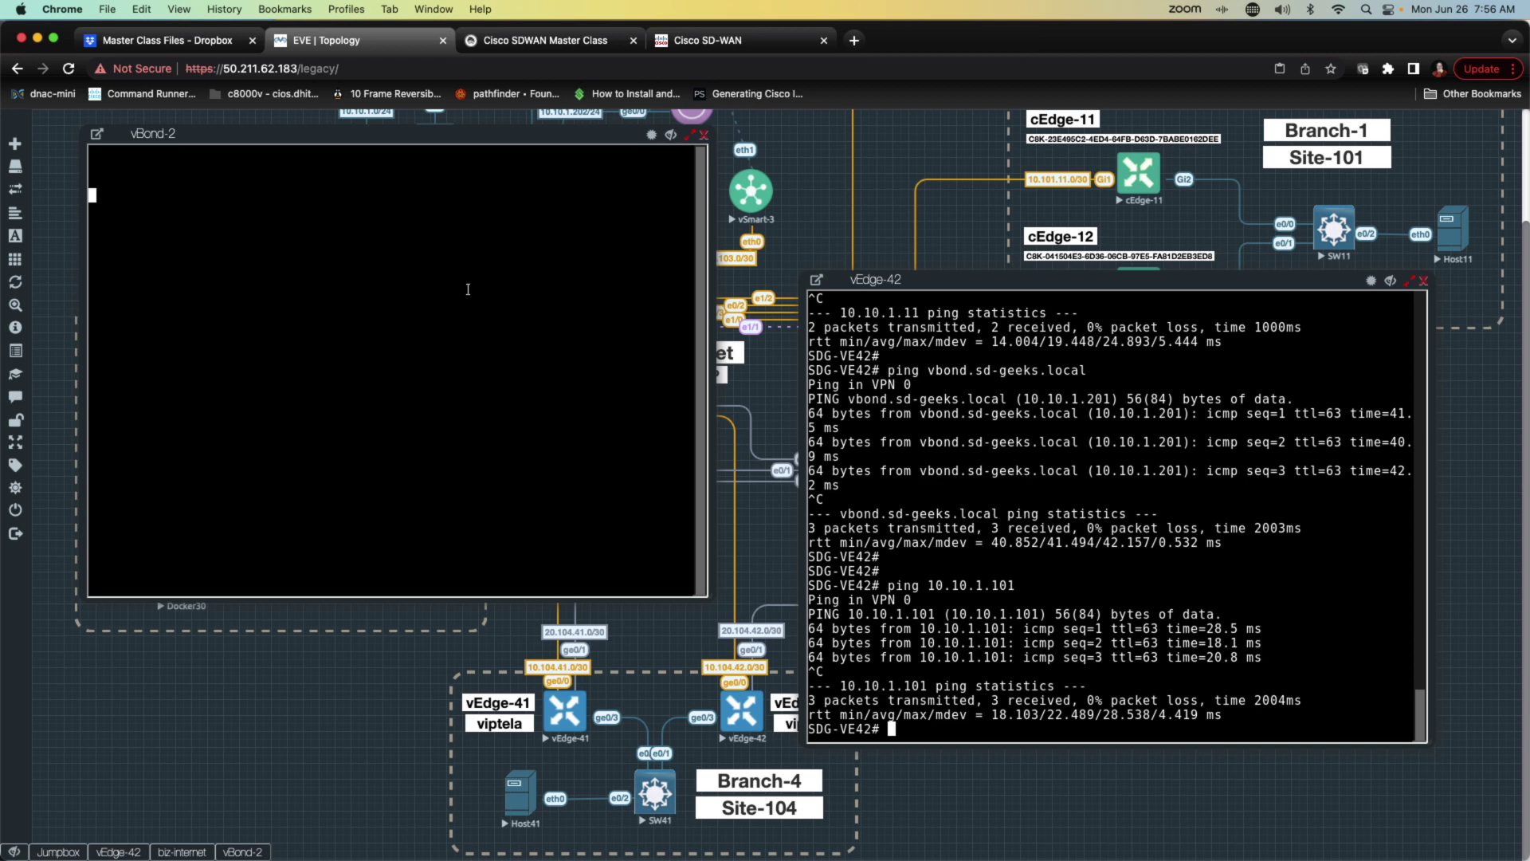
key(Return)
key(Return)
click(704, 135)
scroll(713, 189, up, 3)
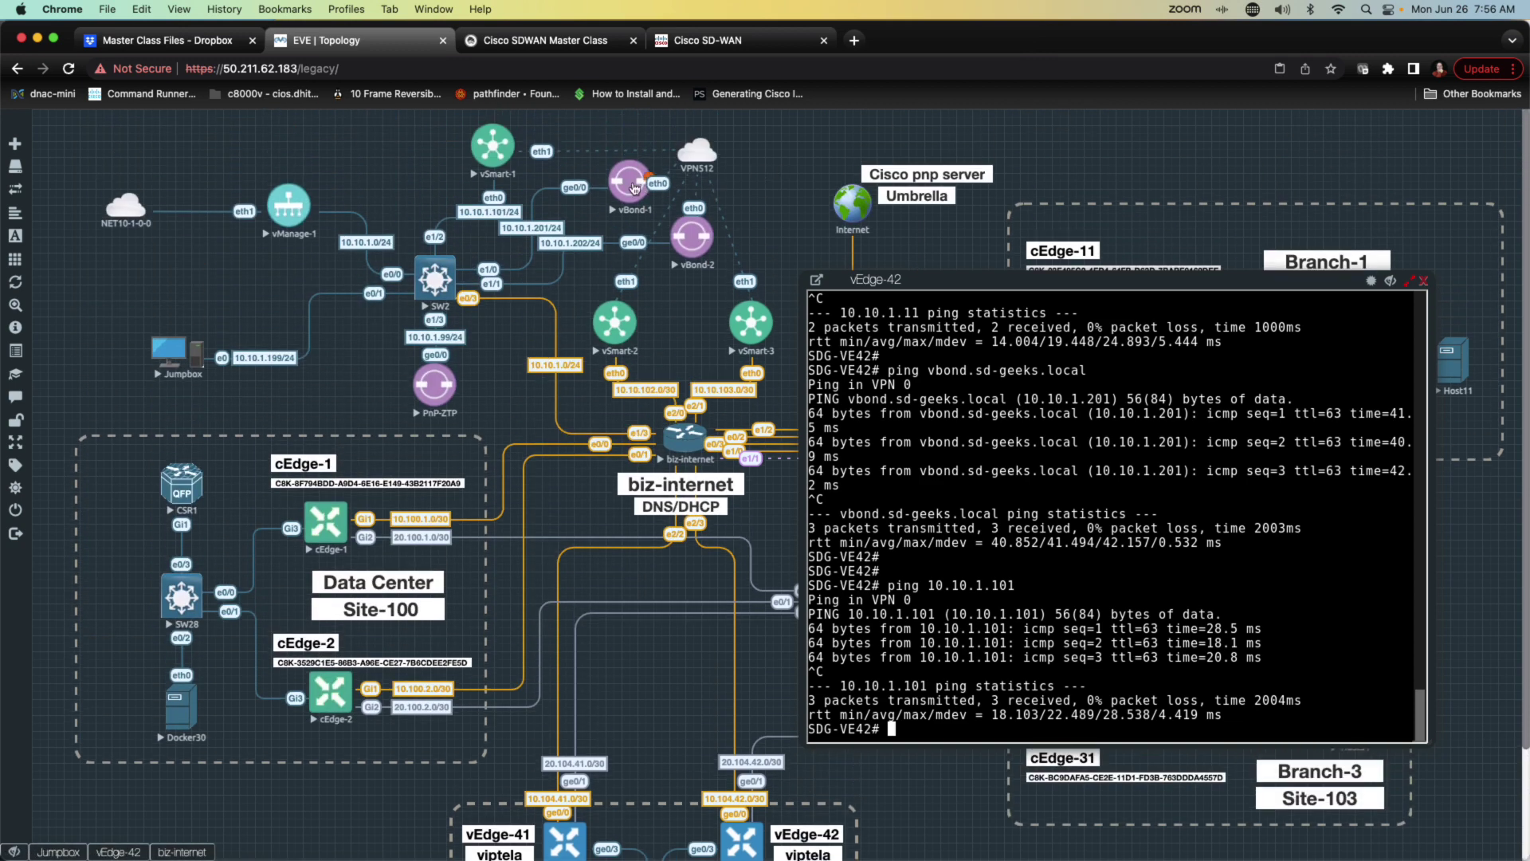
click(632, 184)
key(Return)
key(Return)
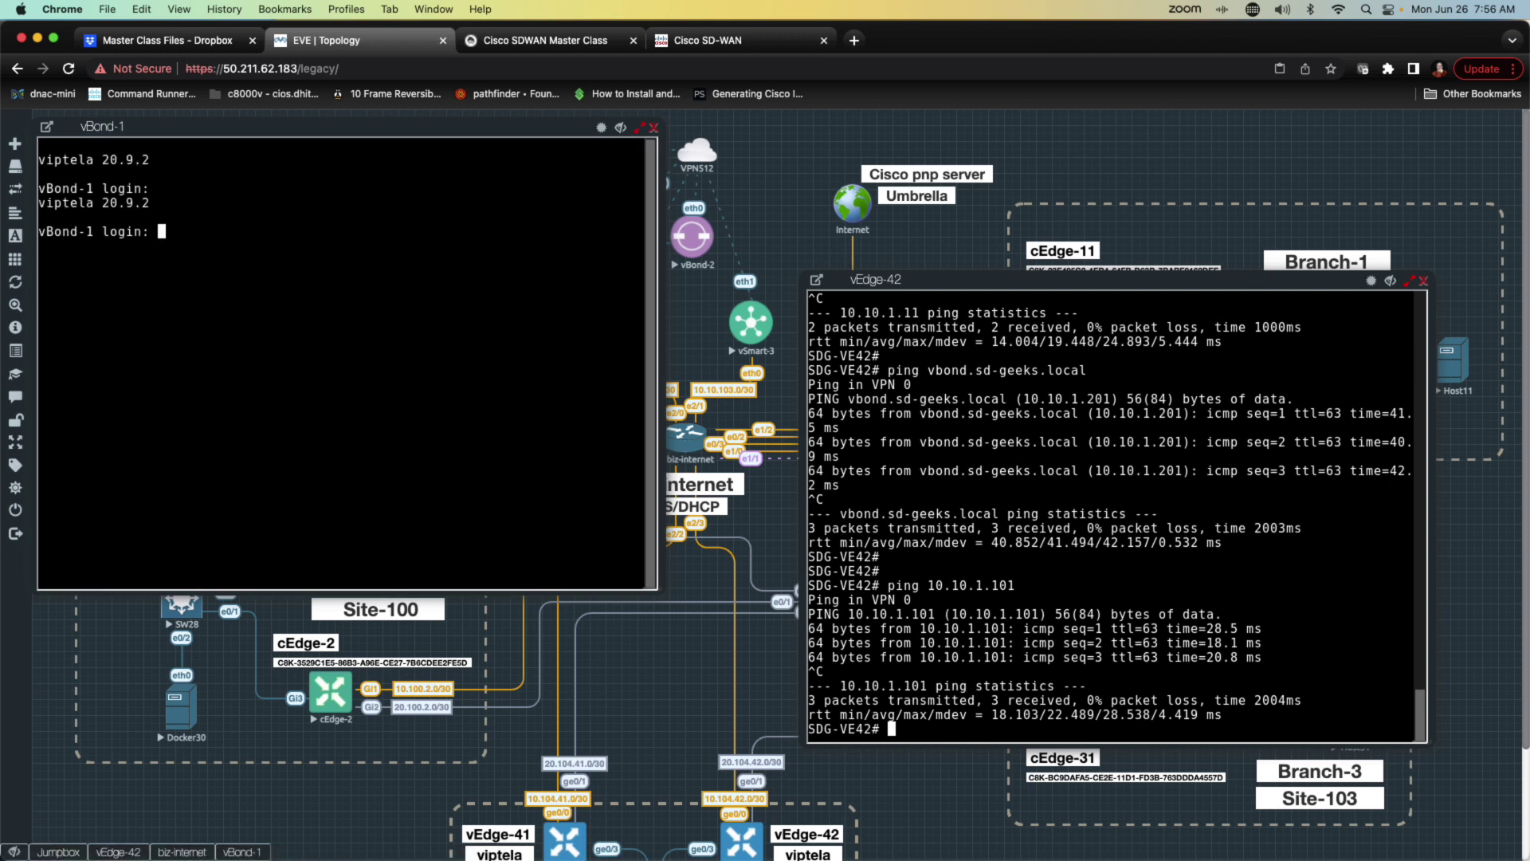
Step: Return vBond-2 to its vBond-2# prompt with Ctrl+C and exit, then close it
click(692, 240)
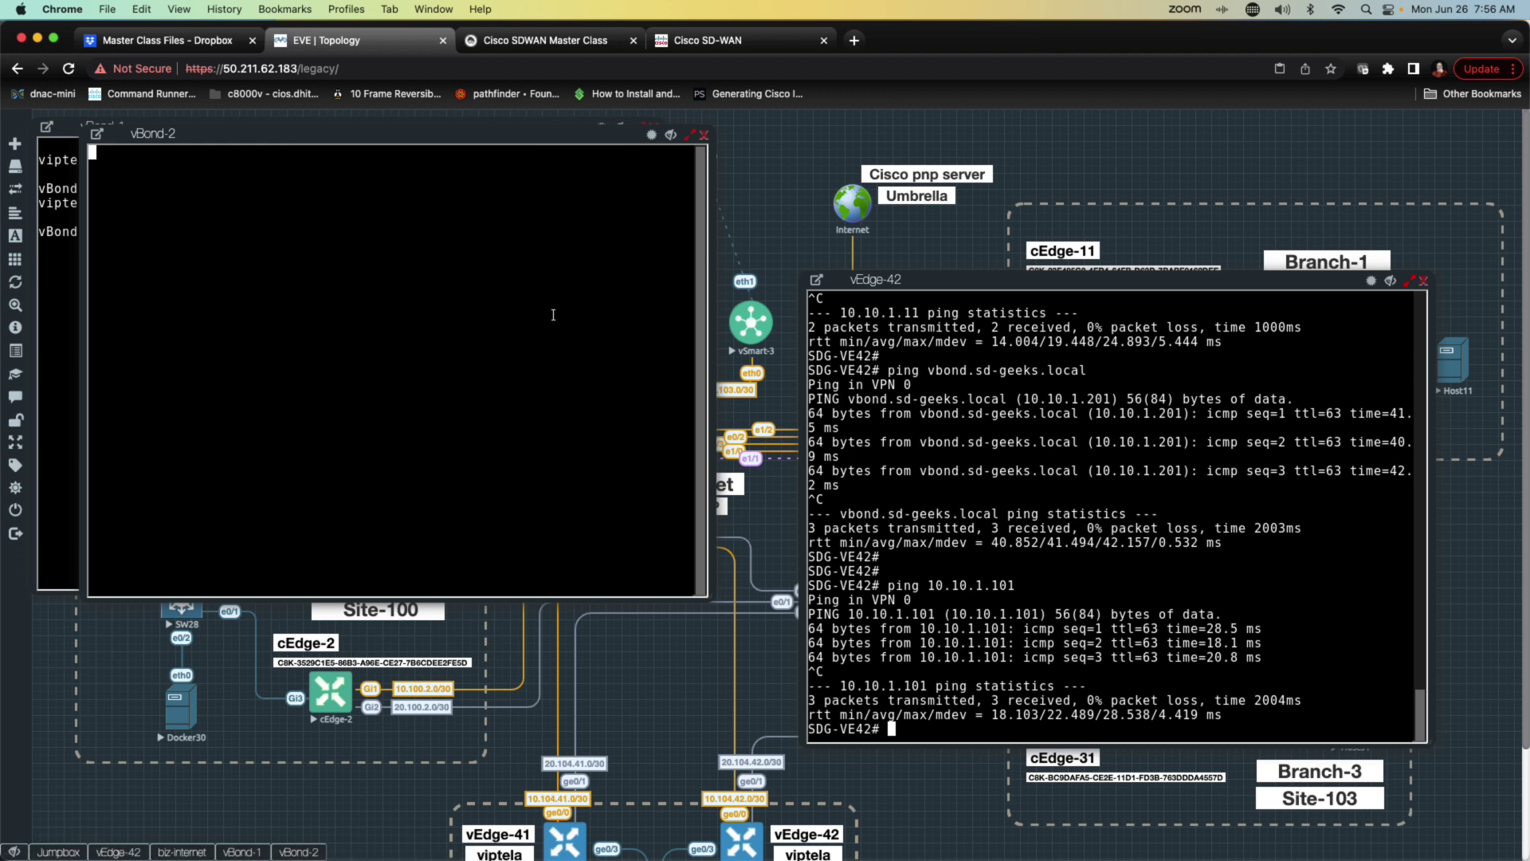
key(Return)
key(Return)
key(ctrl+c)
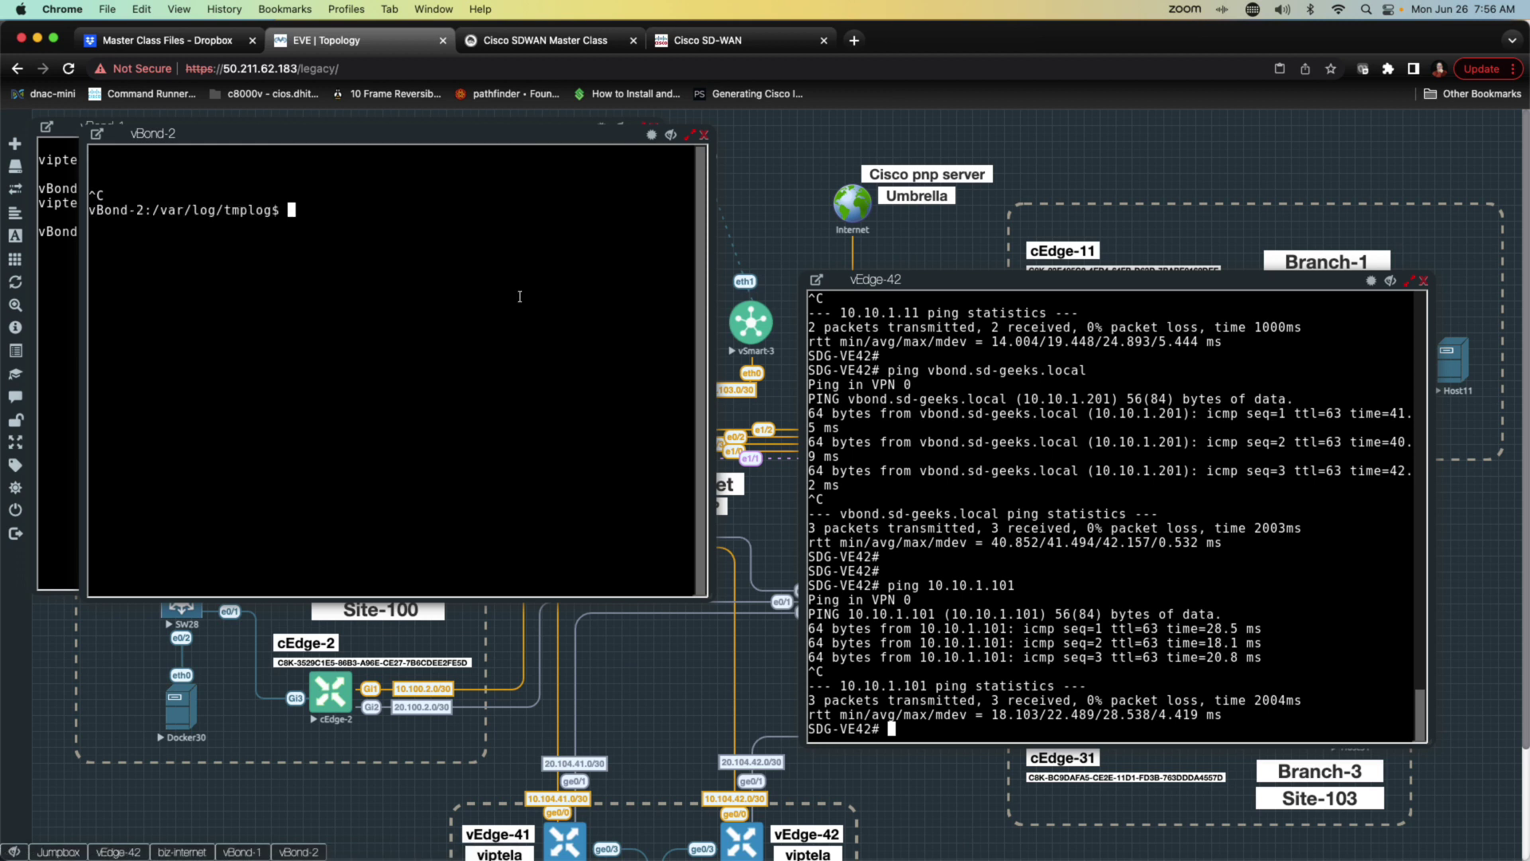
text(exit)
key(Return)
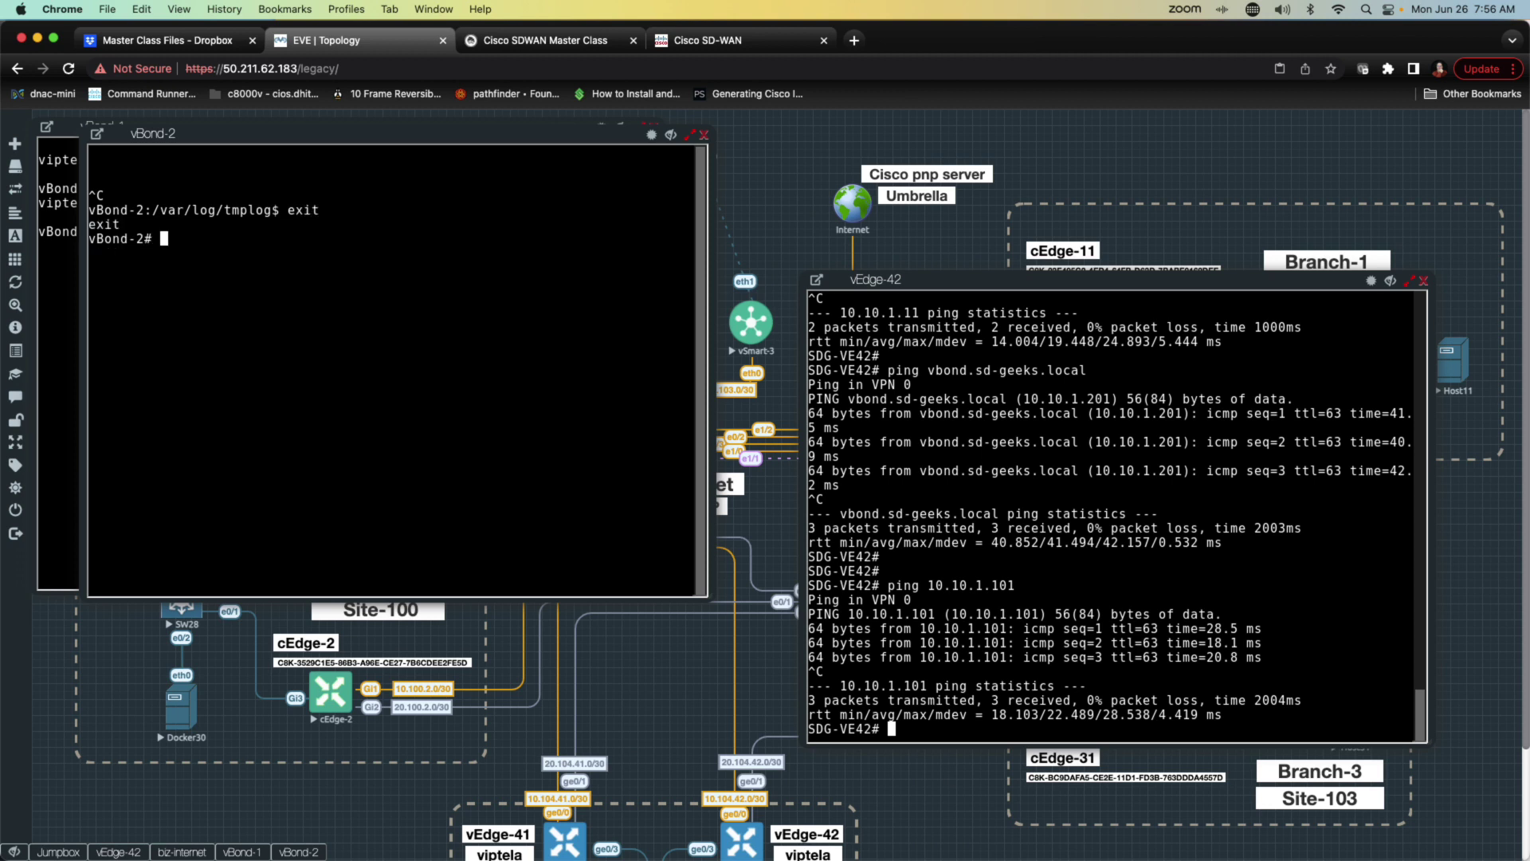
click(704, 134)
Step: Log in to vBond-1 as admin and run show orchestrator valid-vedges
text(admin)
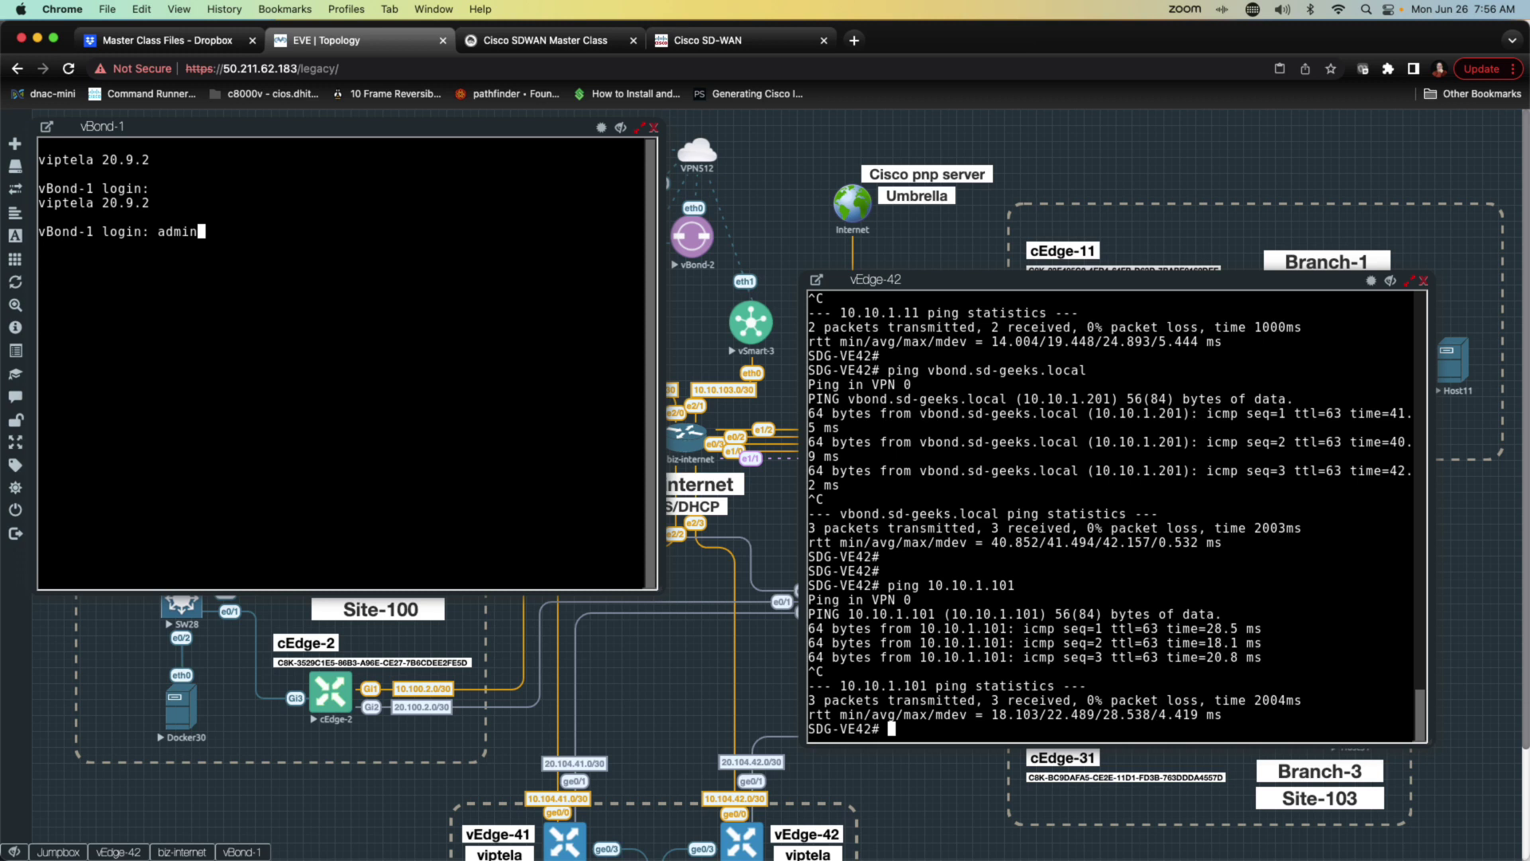
key(Return)
key(Return)
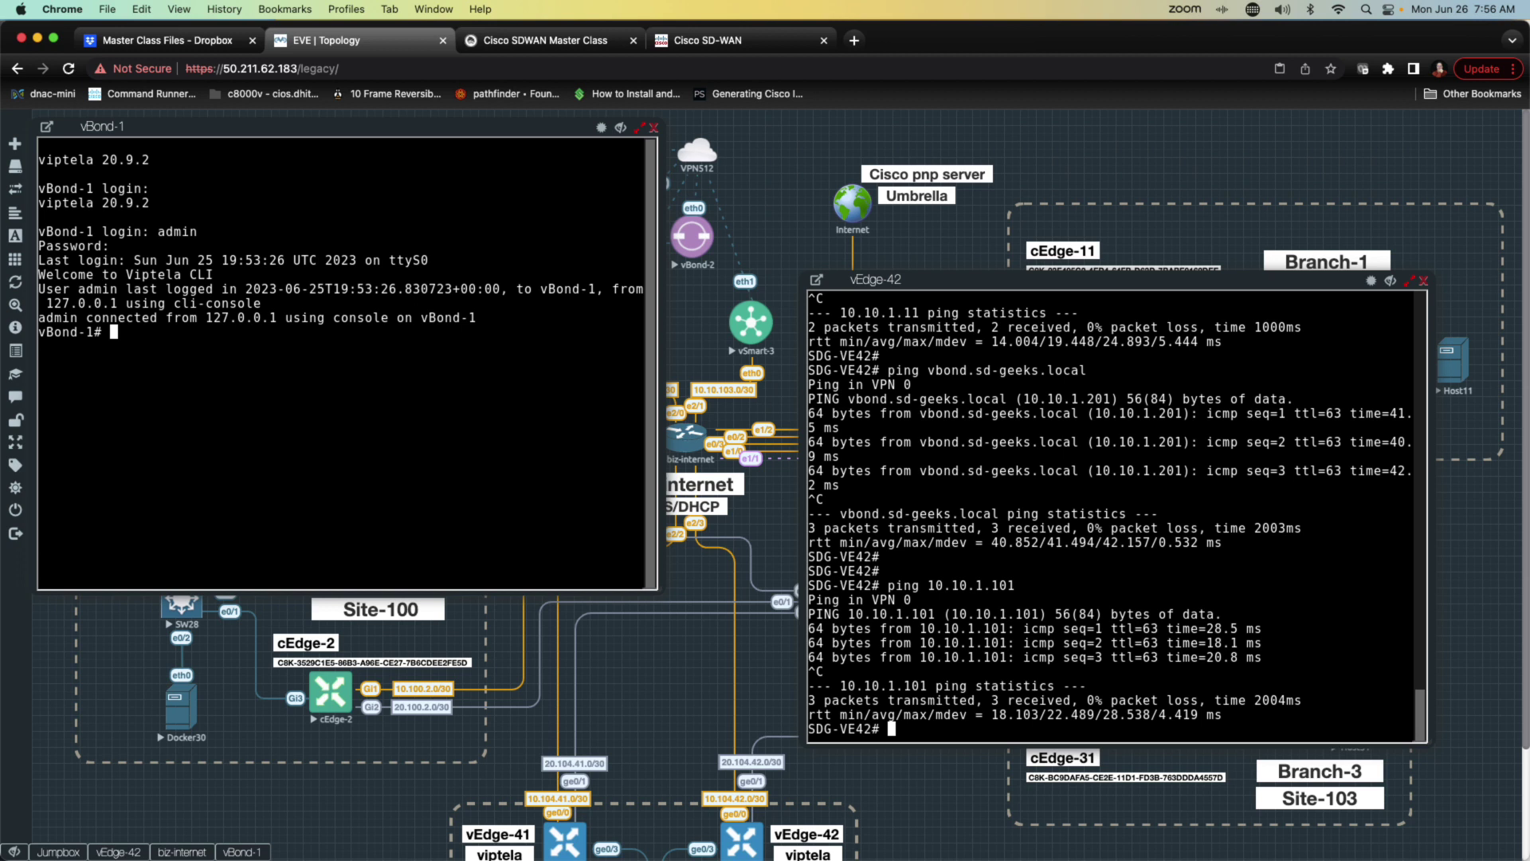
text(show orchestrator)
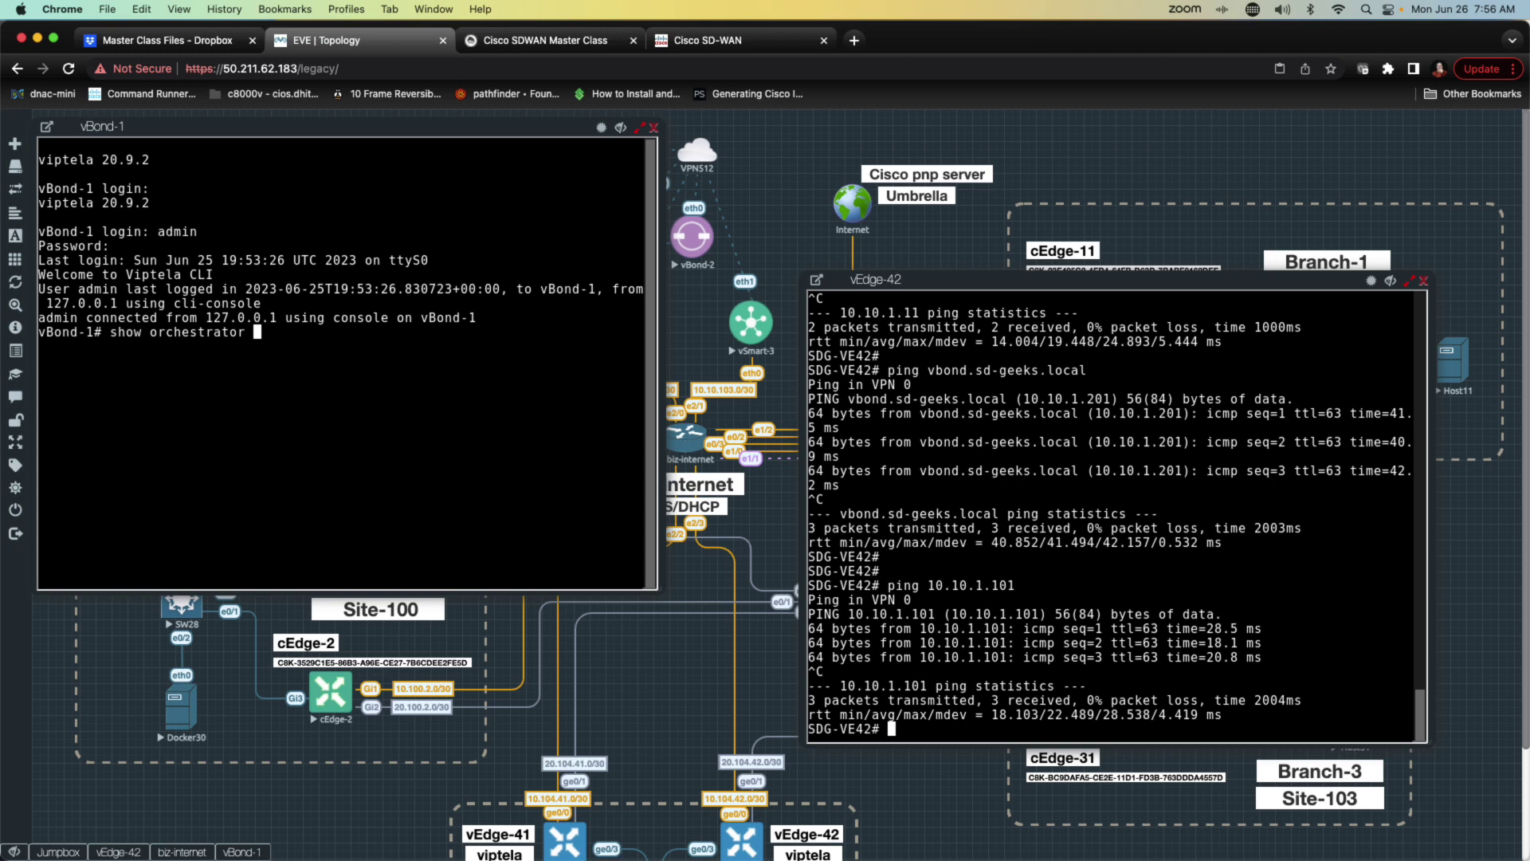
text(valid-v)
key(Tab)
key(Return)
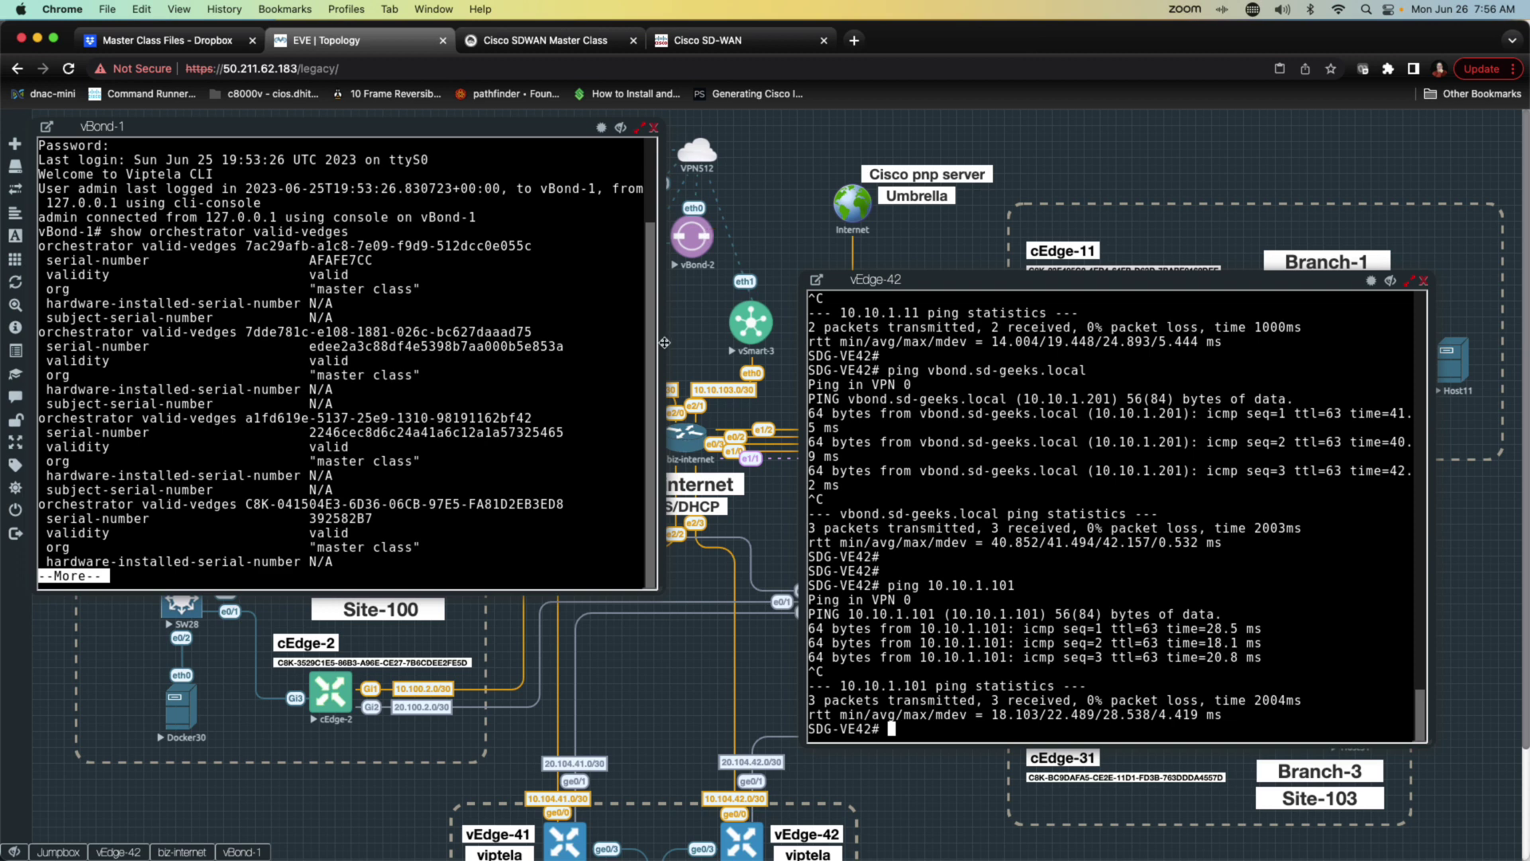
drag(664, 343, 1165, 327)
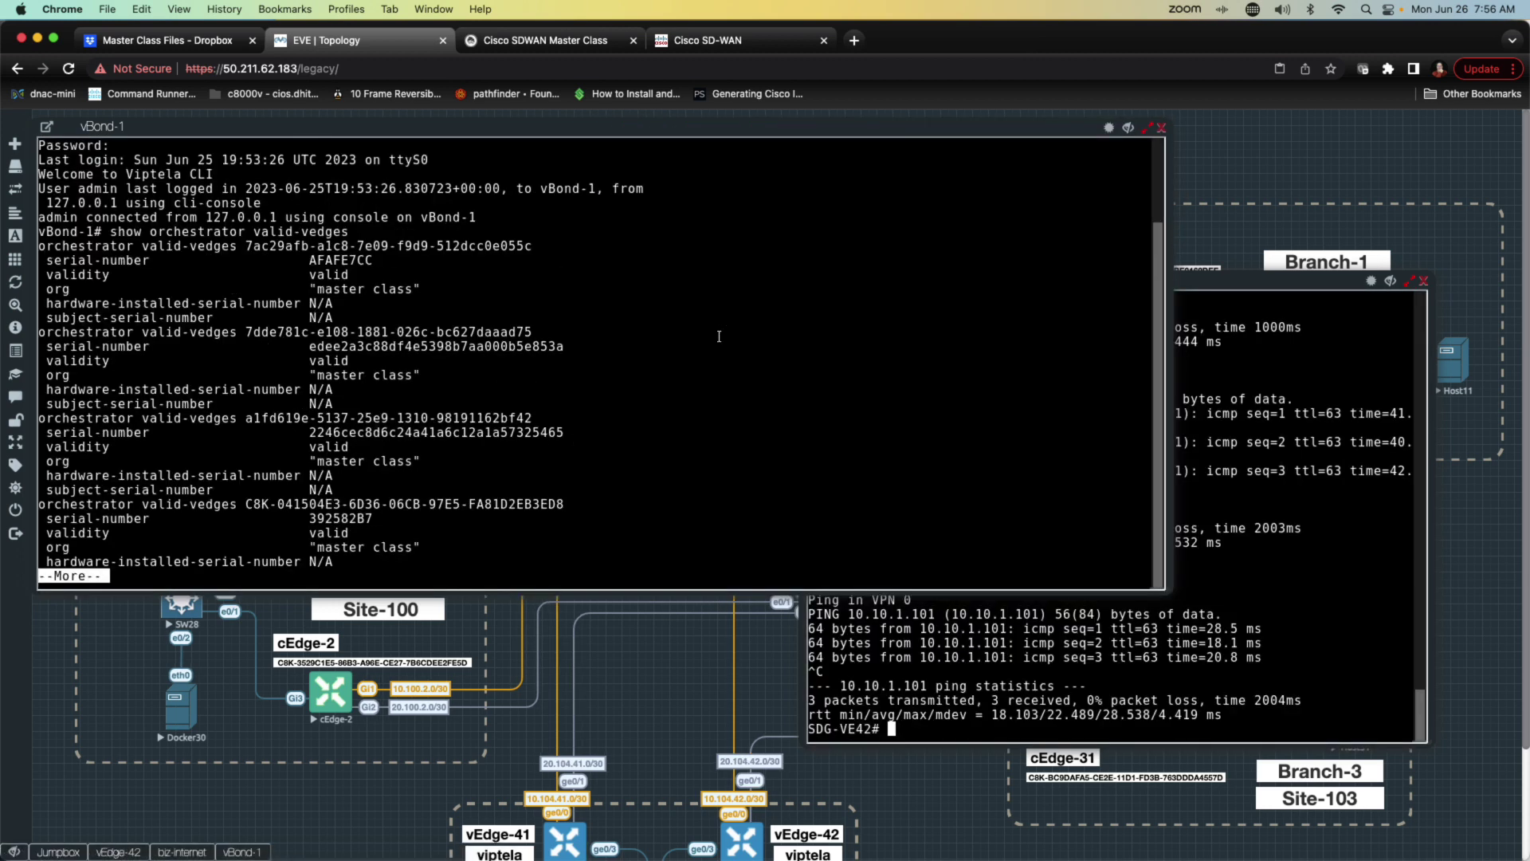
key(q)
key(Up)
text(| tab)
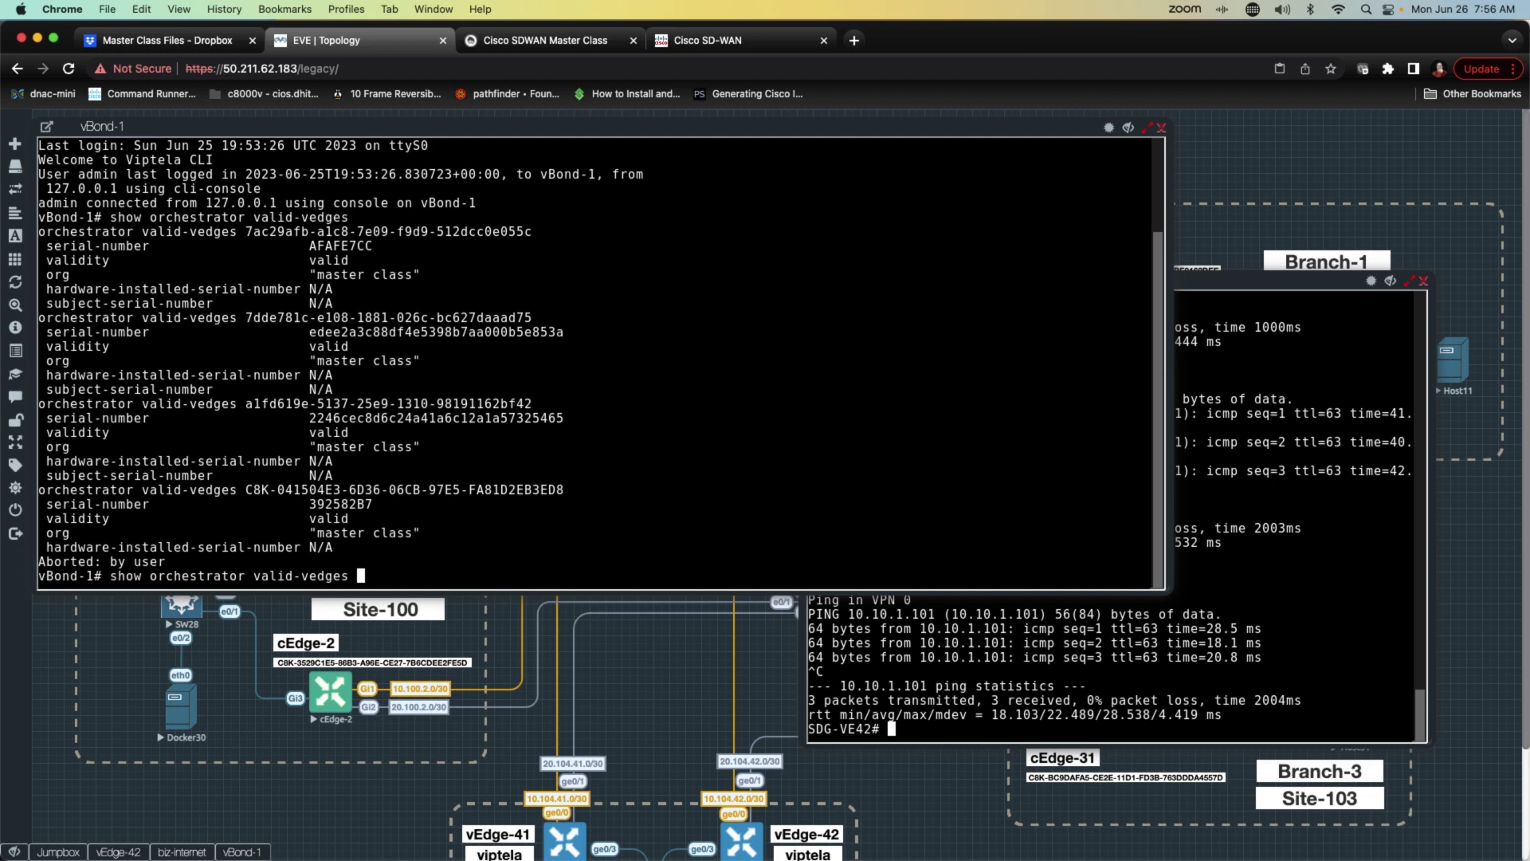
key(Return)
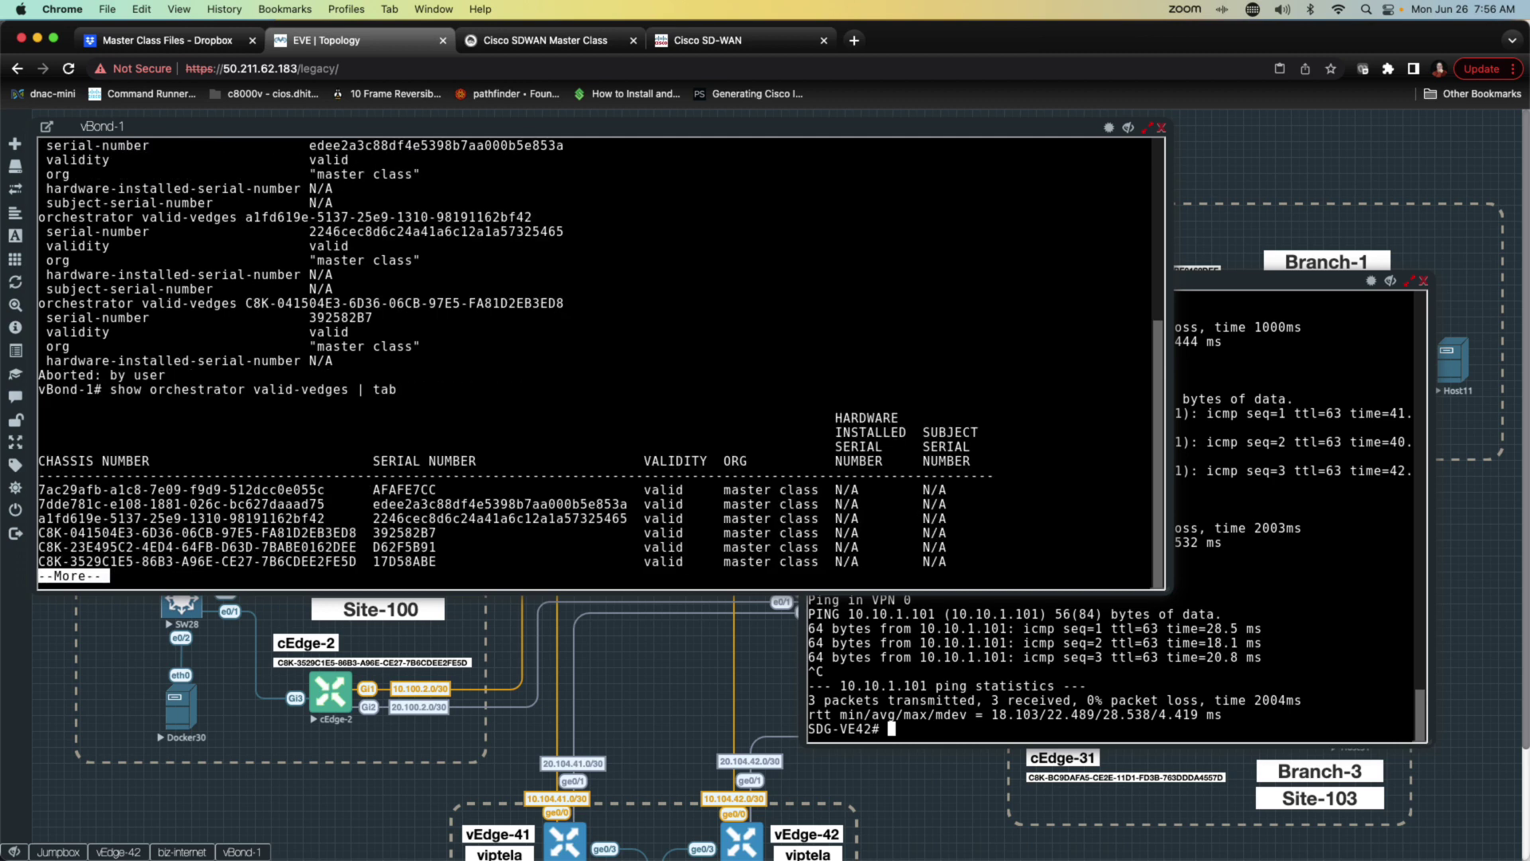
key(space)
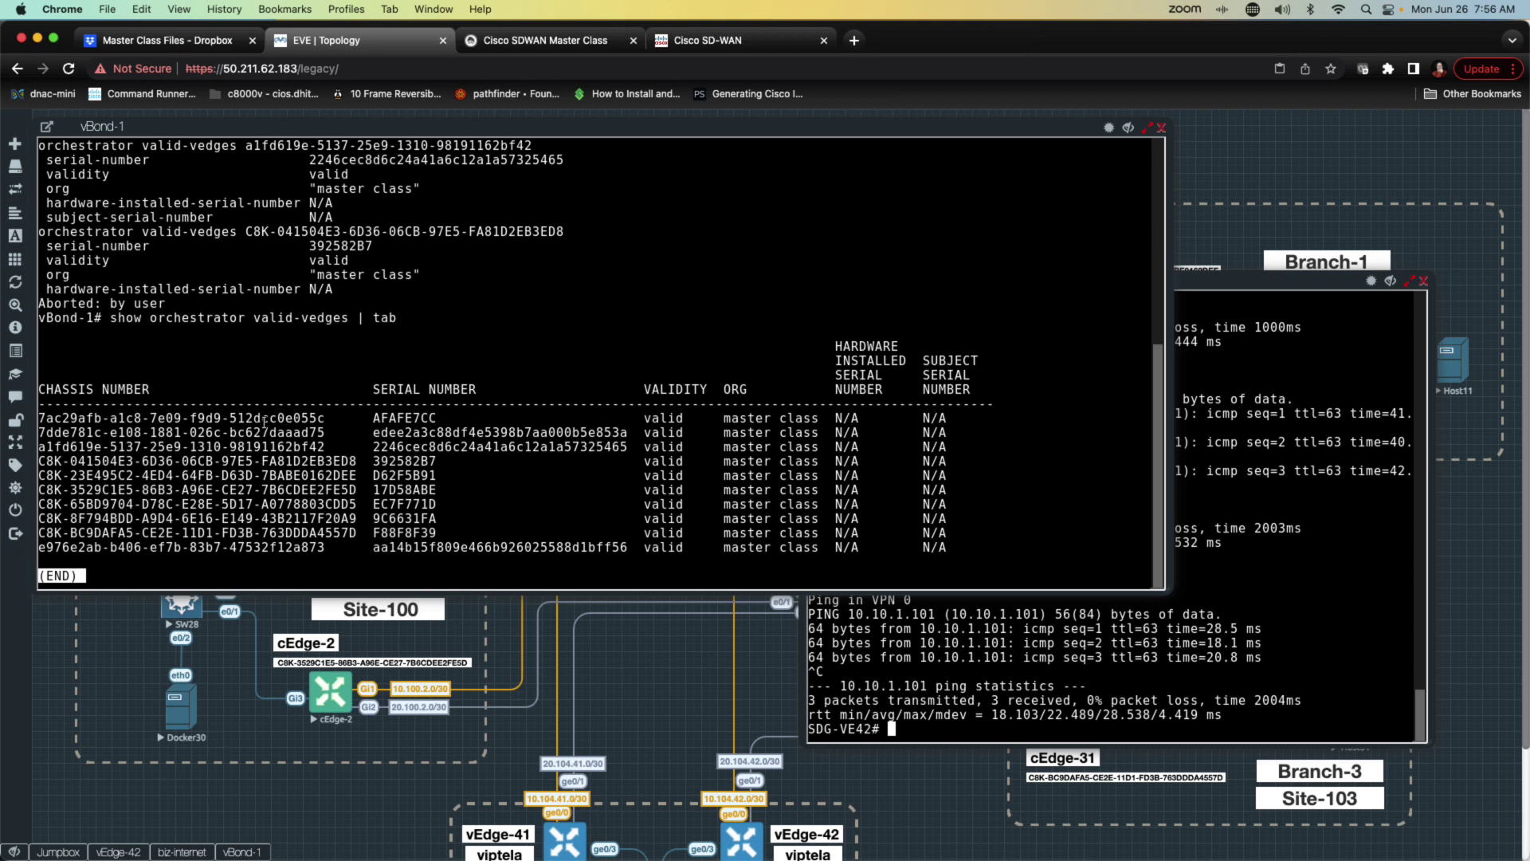
drag(338, 419, 46, 420)
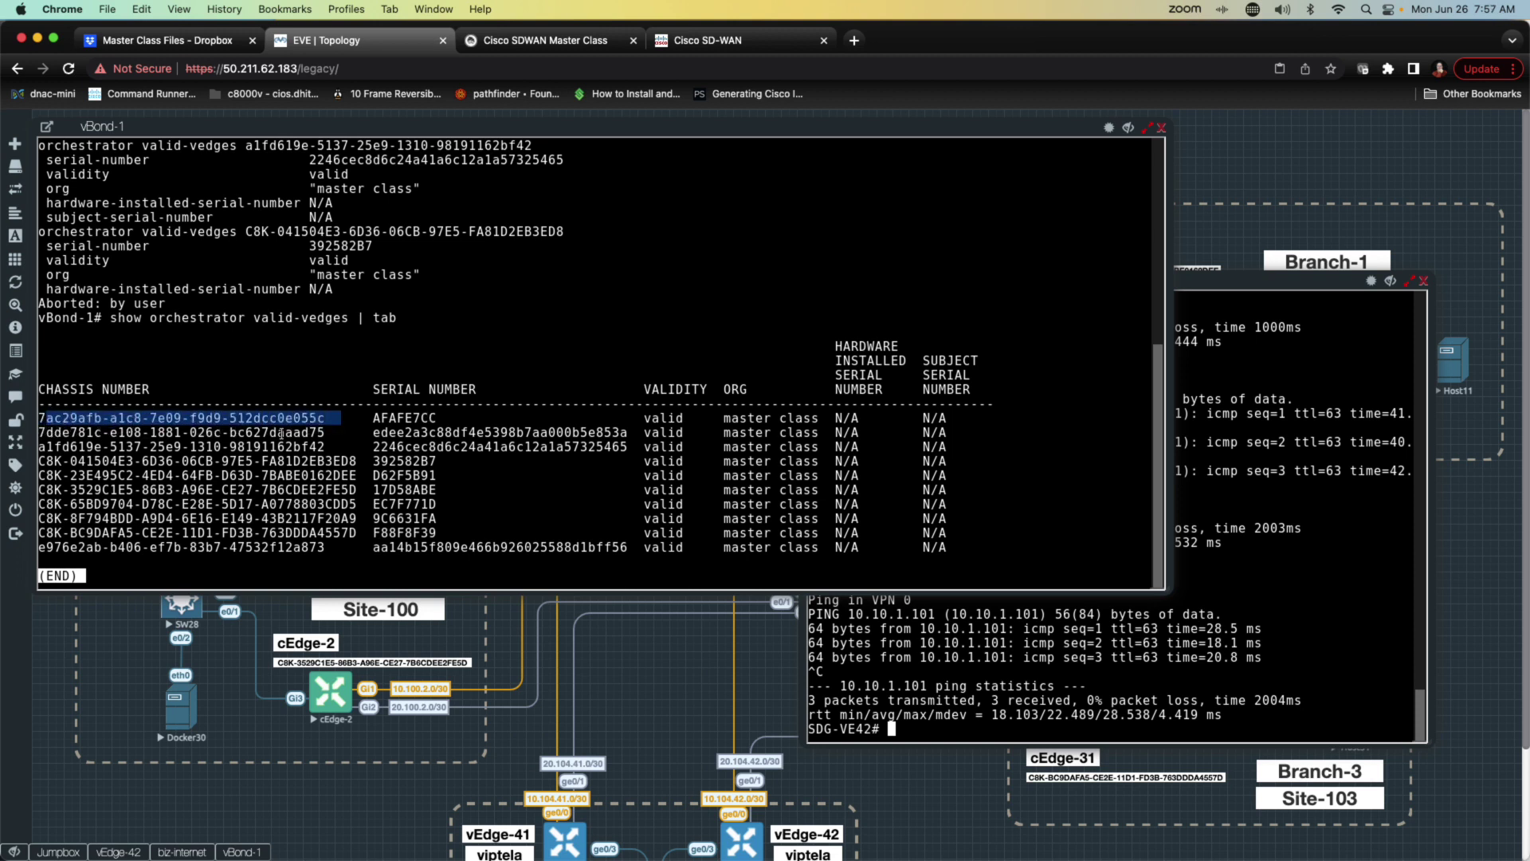
double_click(372, 419)
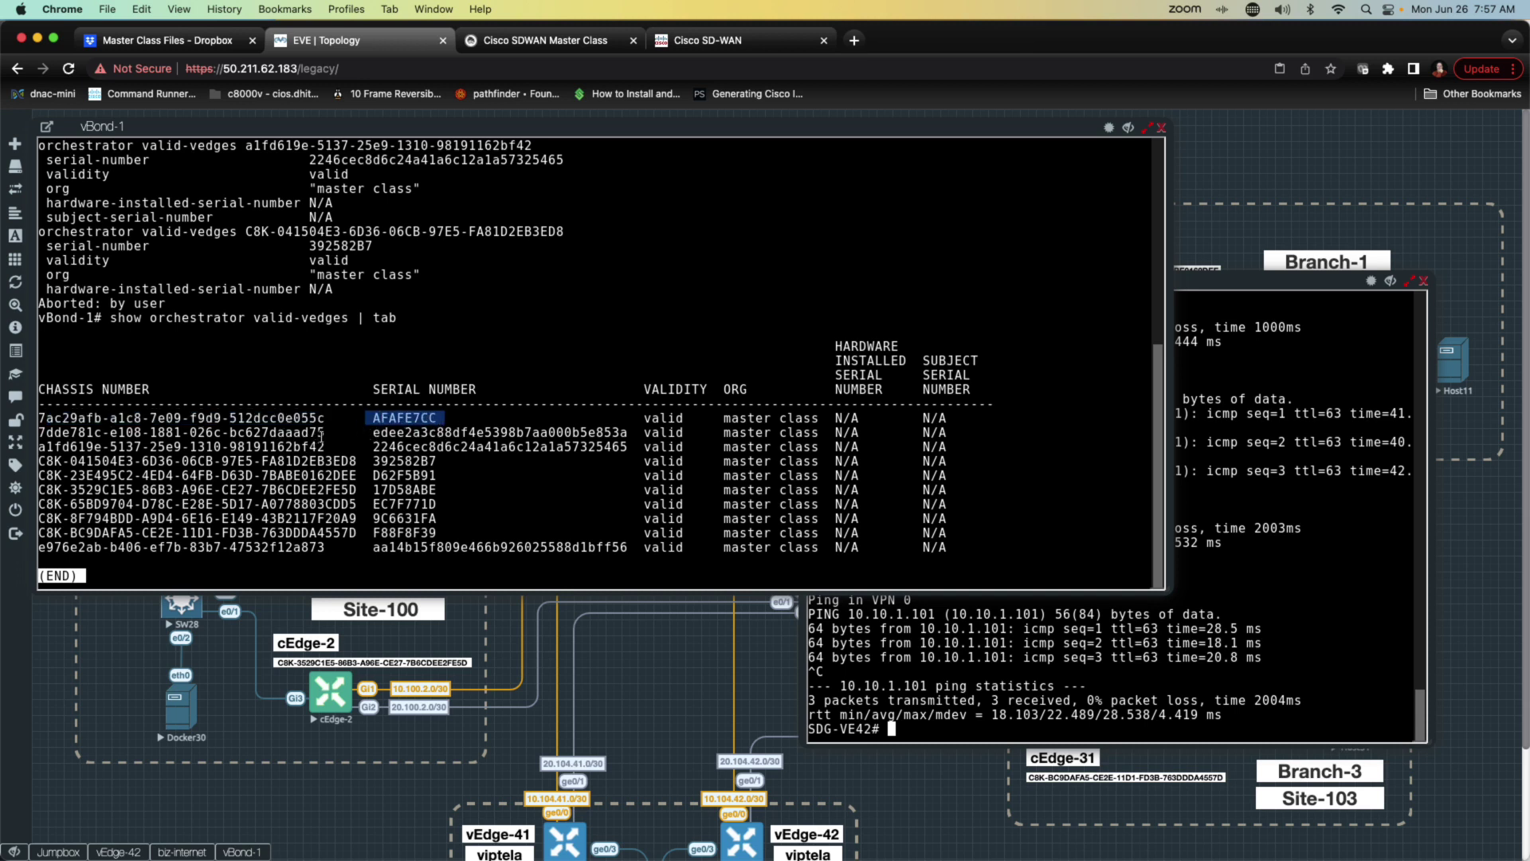
drag(325, 432, 205, 433)
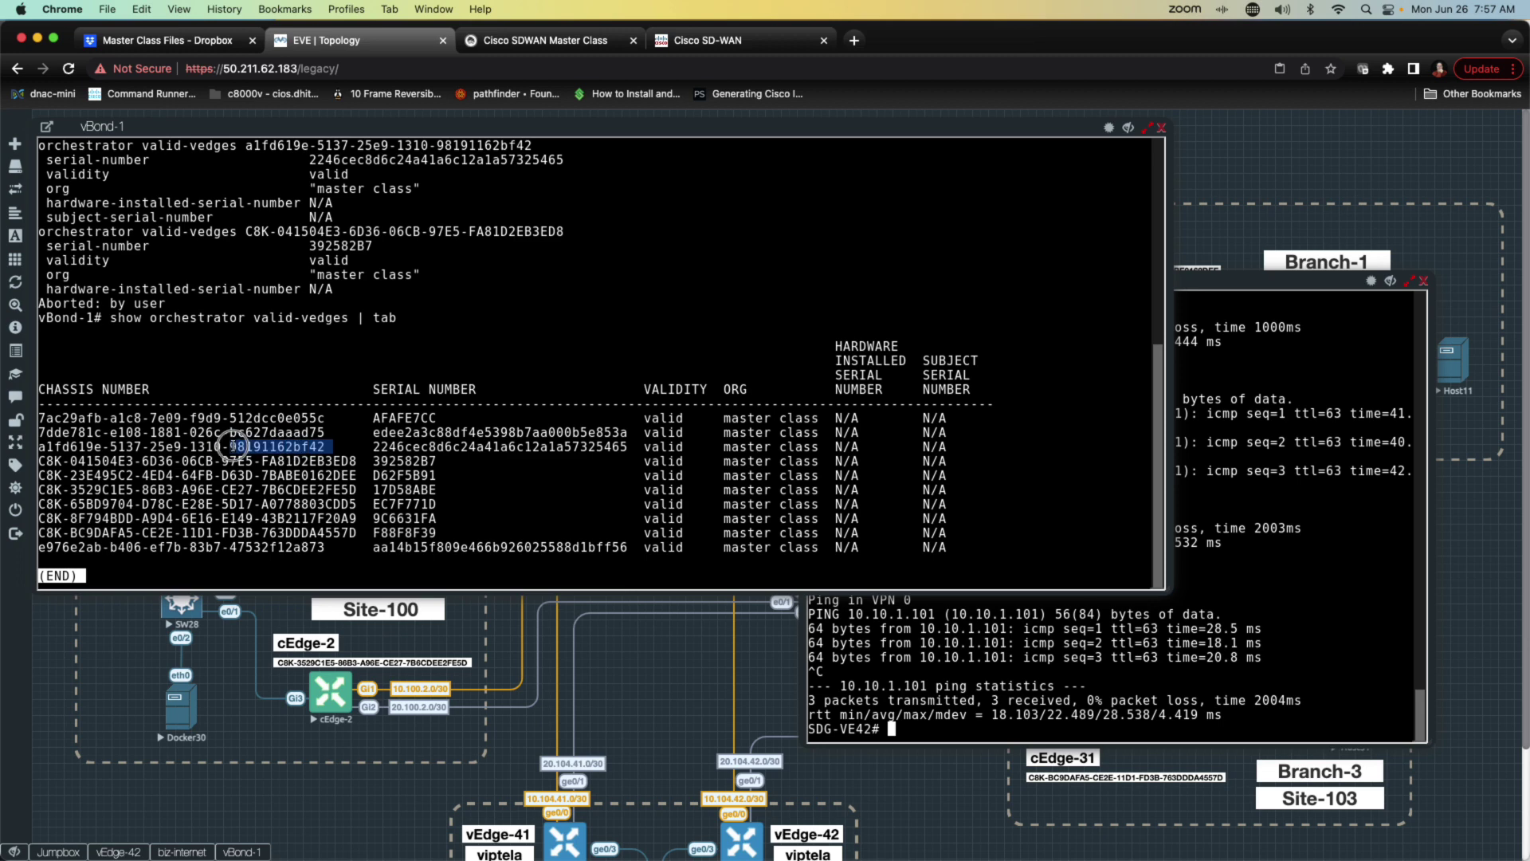
drag(326, 548, 253, 544)
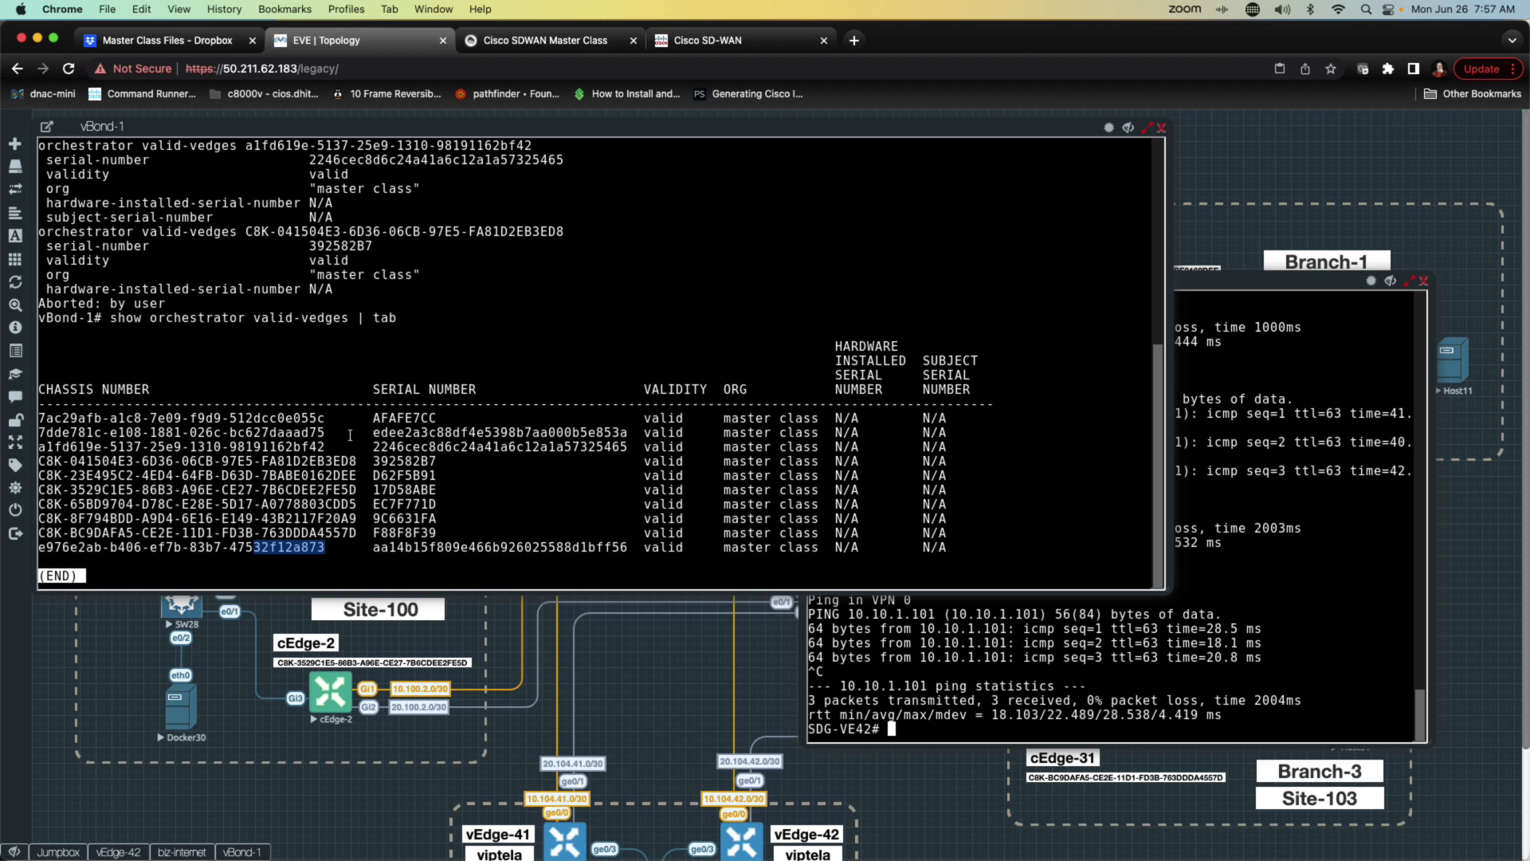
drag(332, 432, 24, 433)
key(super+c)
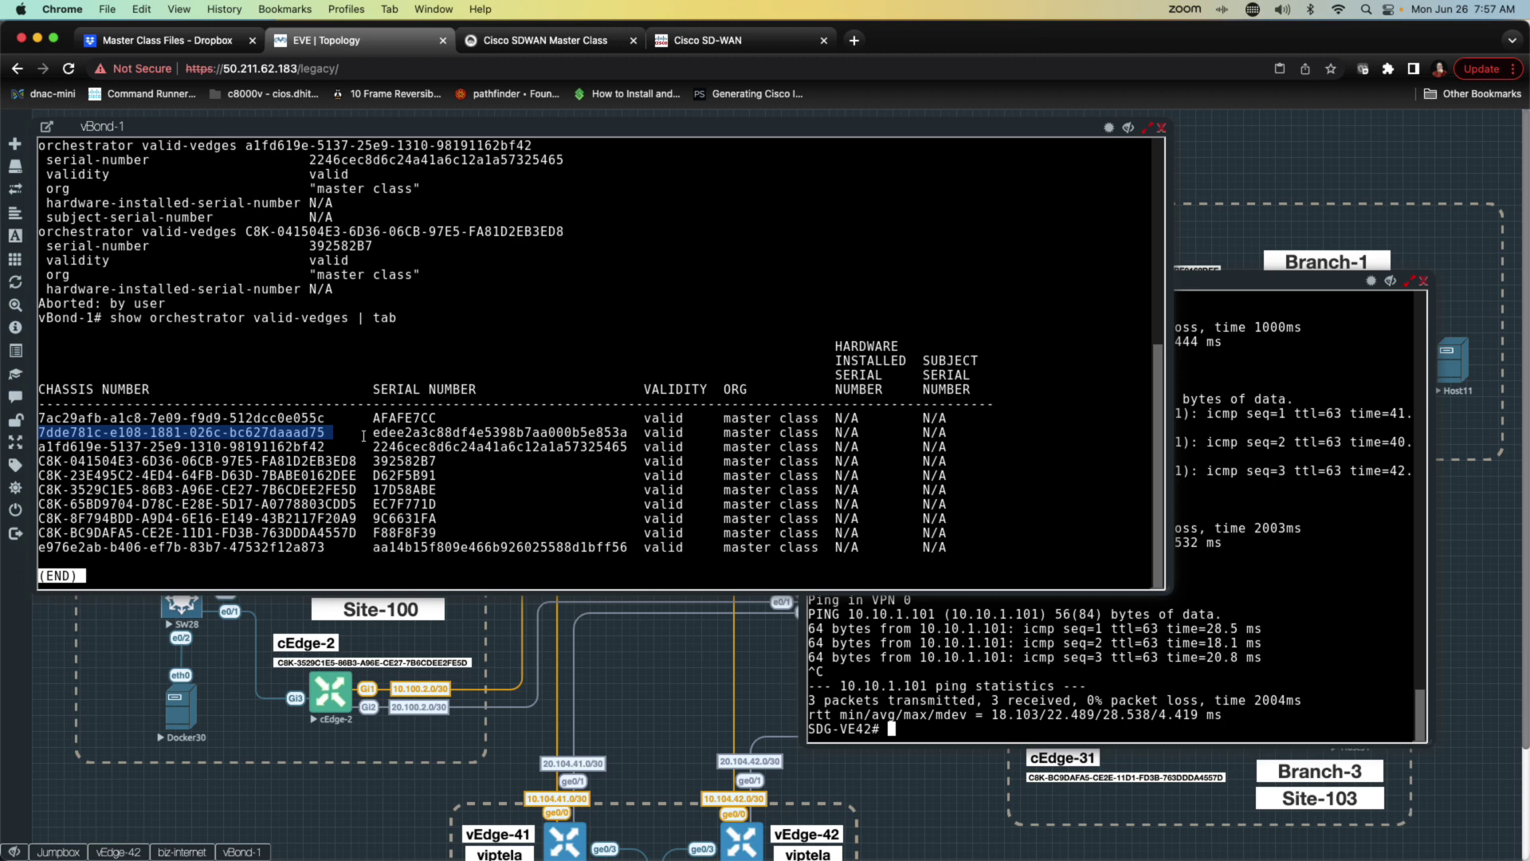
click(1251, 582)
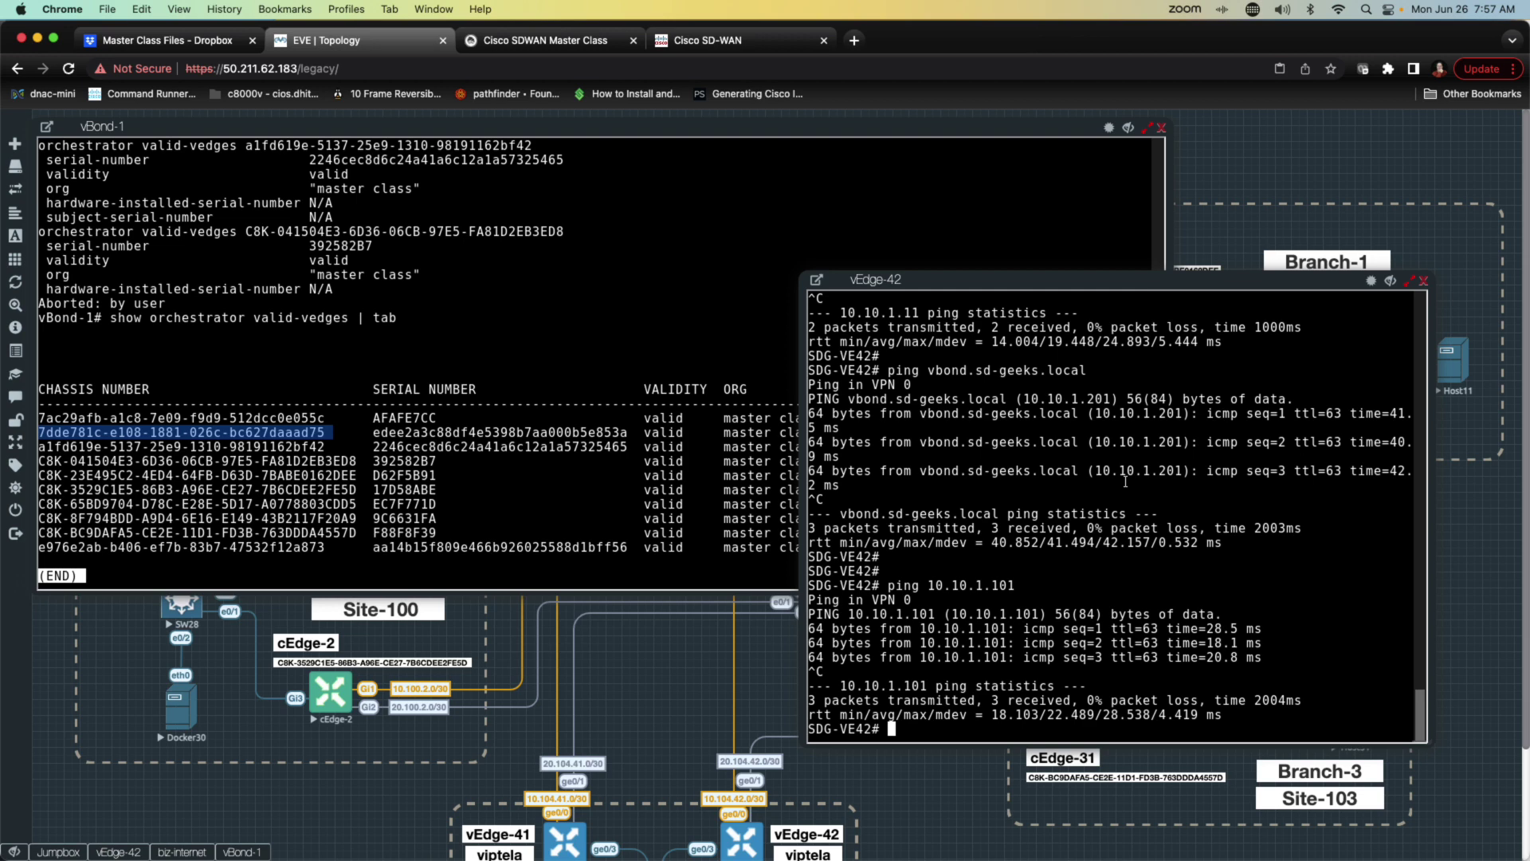
Step: Run request vedge-cloud activate on vEdge-42 with the copied chassis number and its serial as token
key(Return)
key(Return)
text(re)
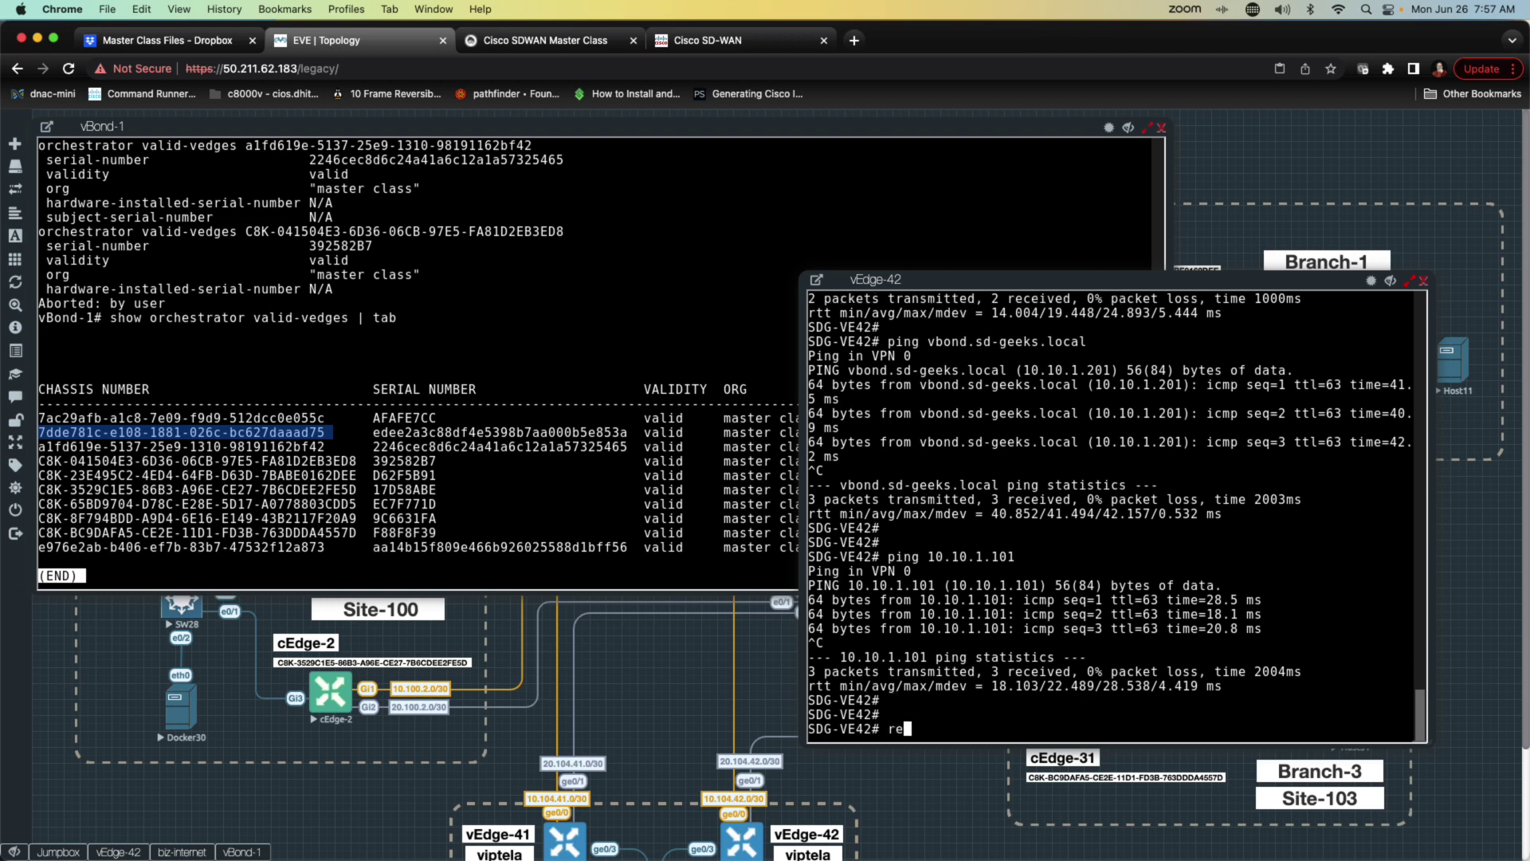
key(Tab)
text(quest ved)
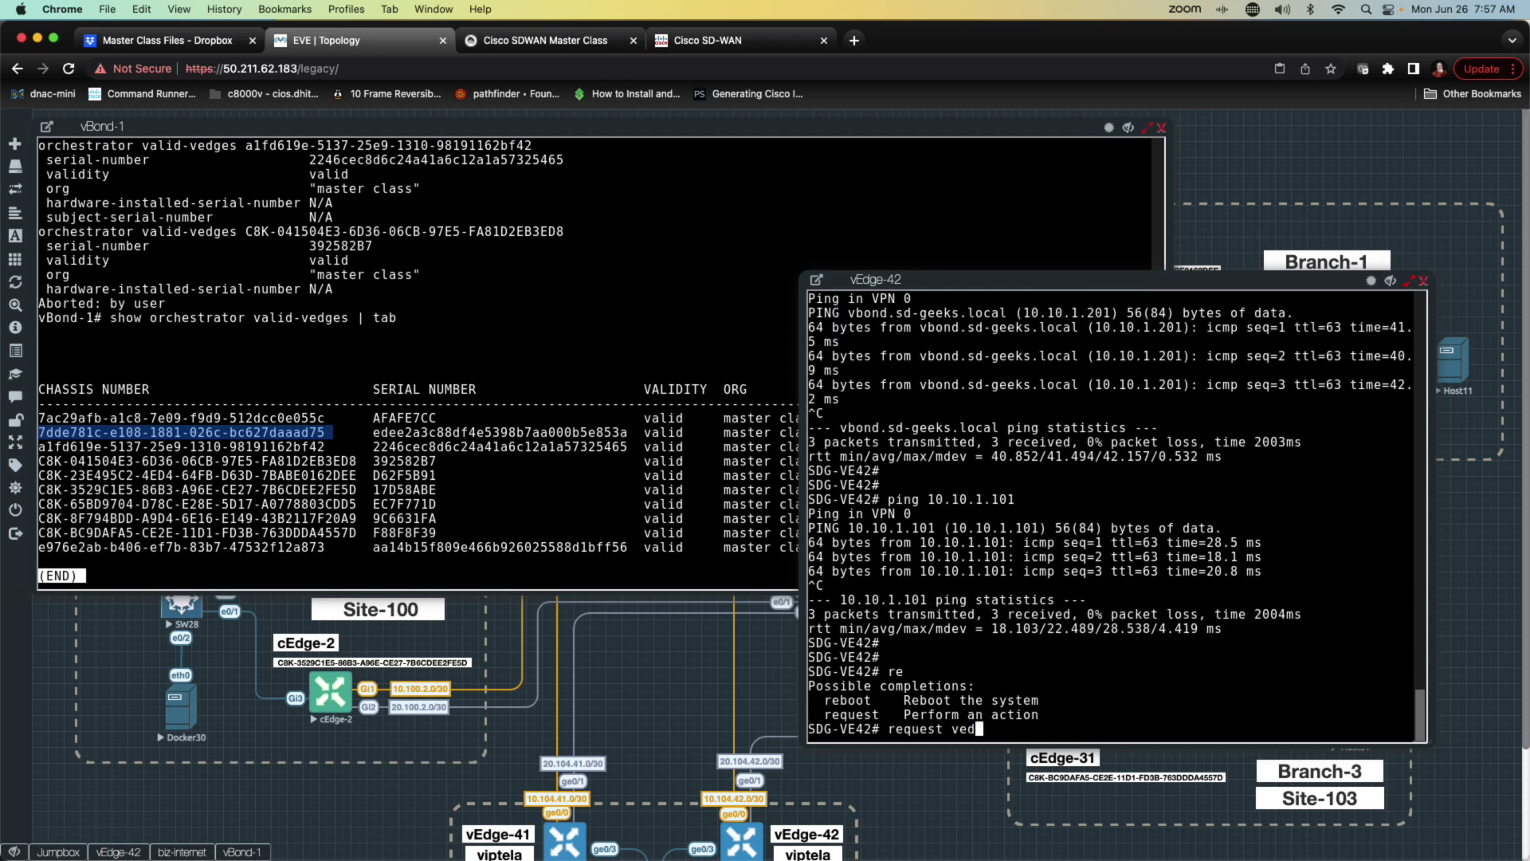
text(ge-cloud activate chassis-number)
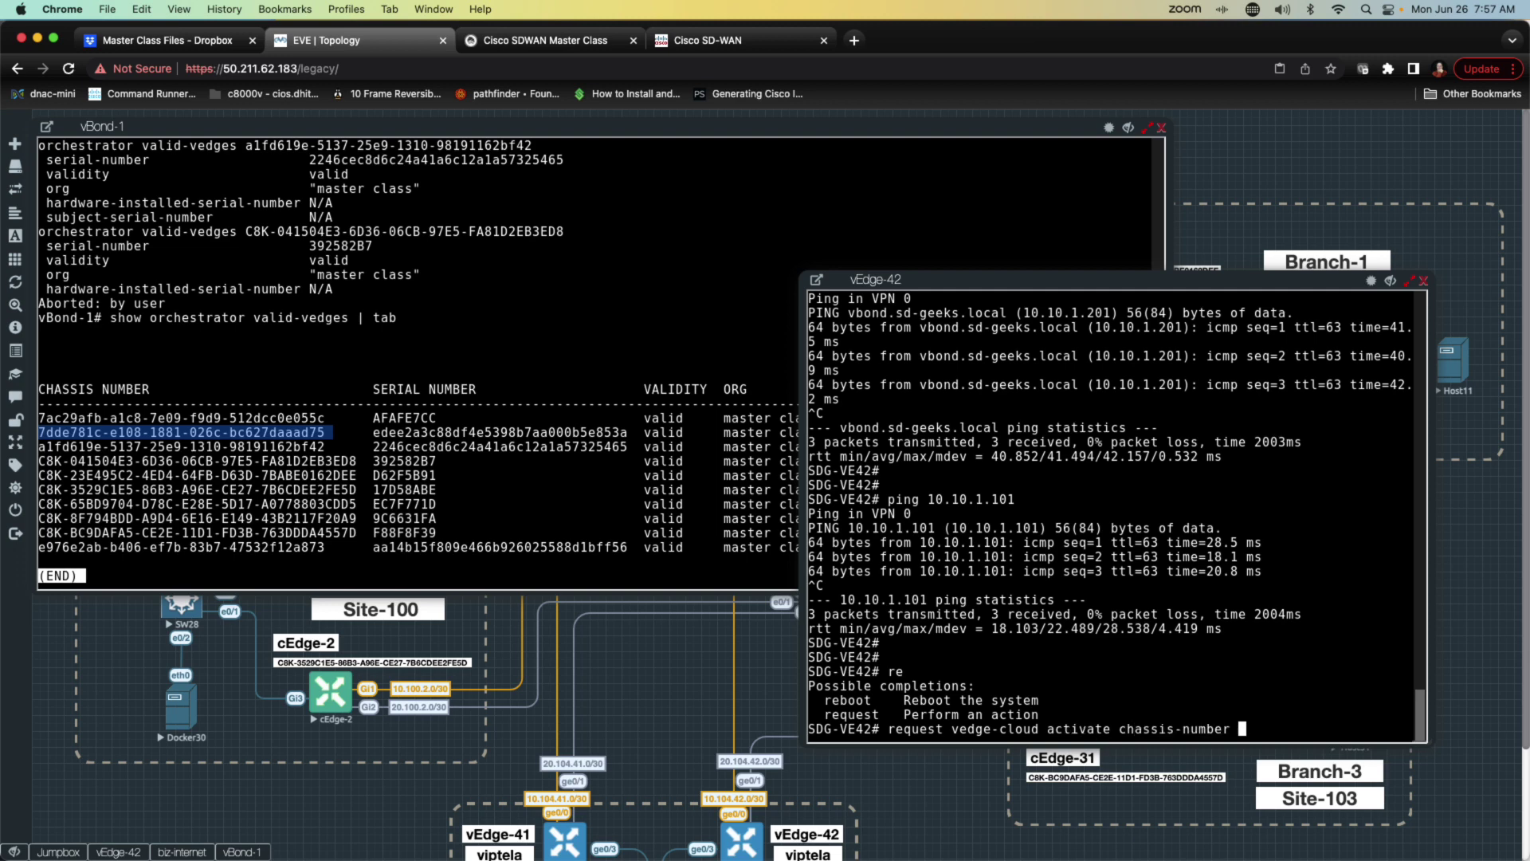
key(super+v)
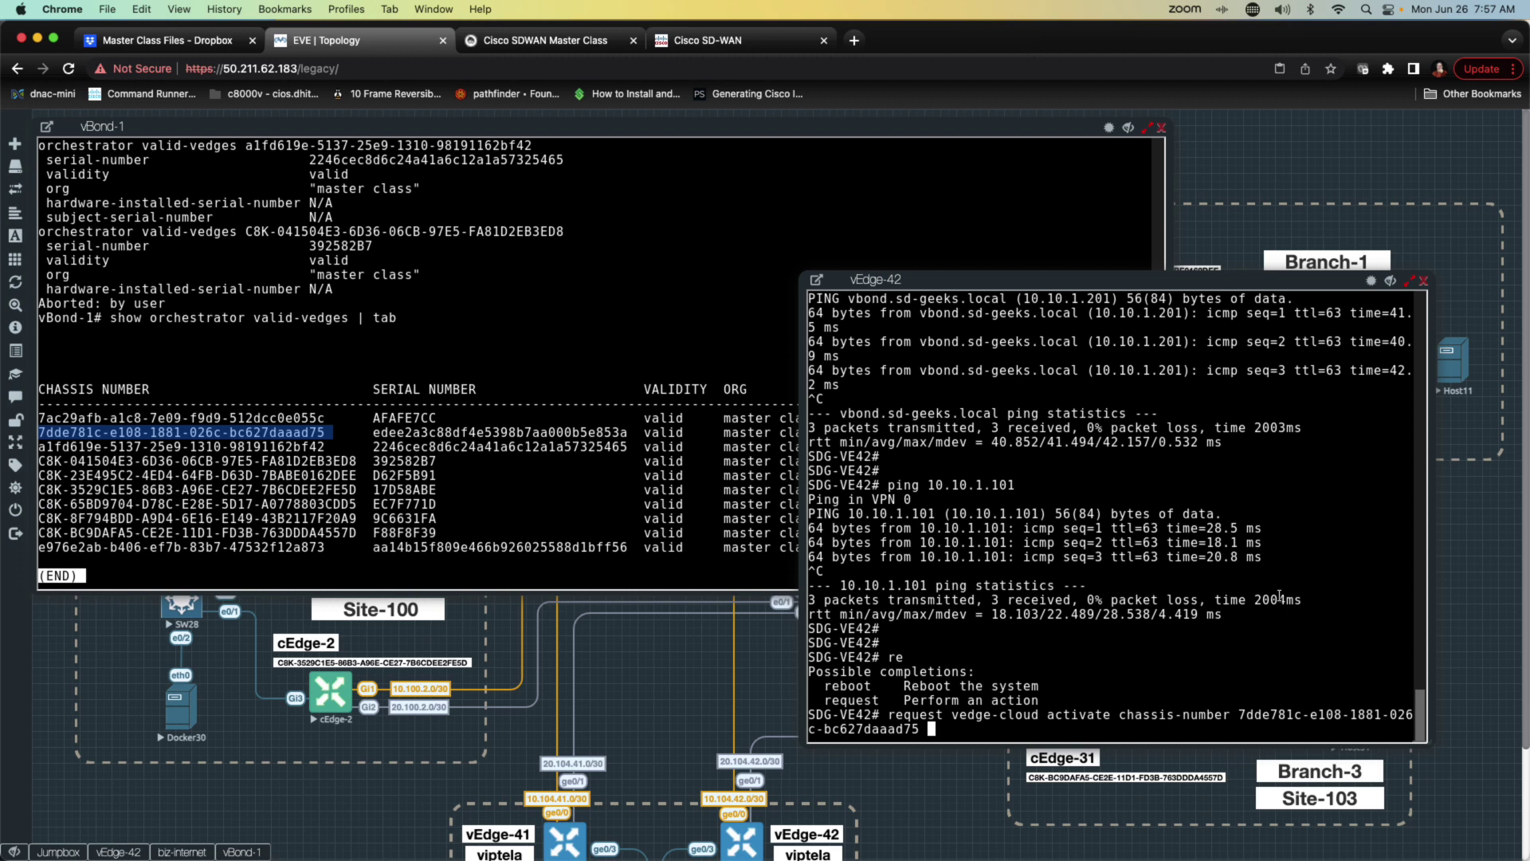
text(token)
click(397, 436)
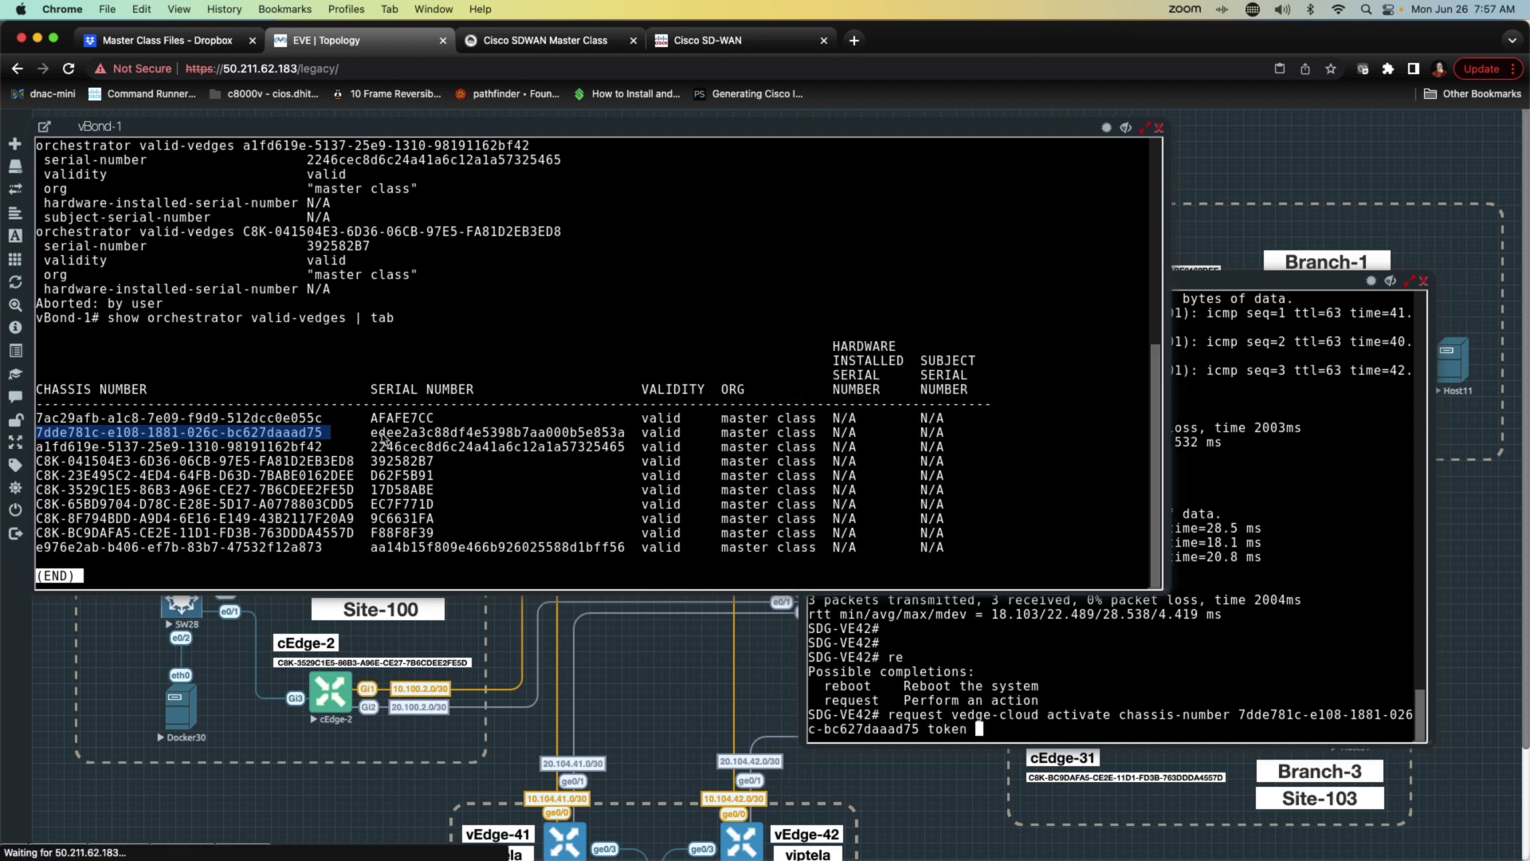
drag(371, 433, 625, 433)
key(super+c)
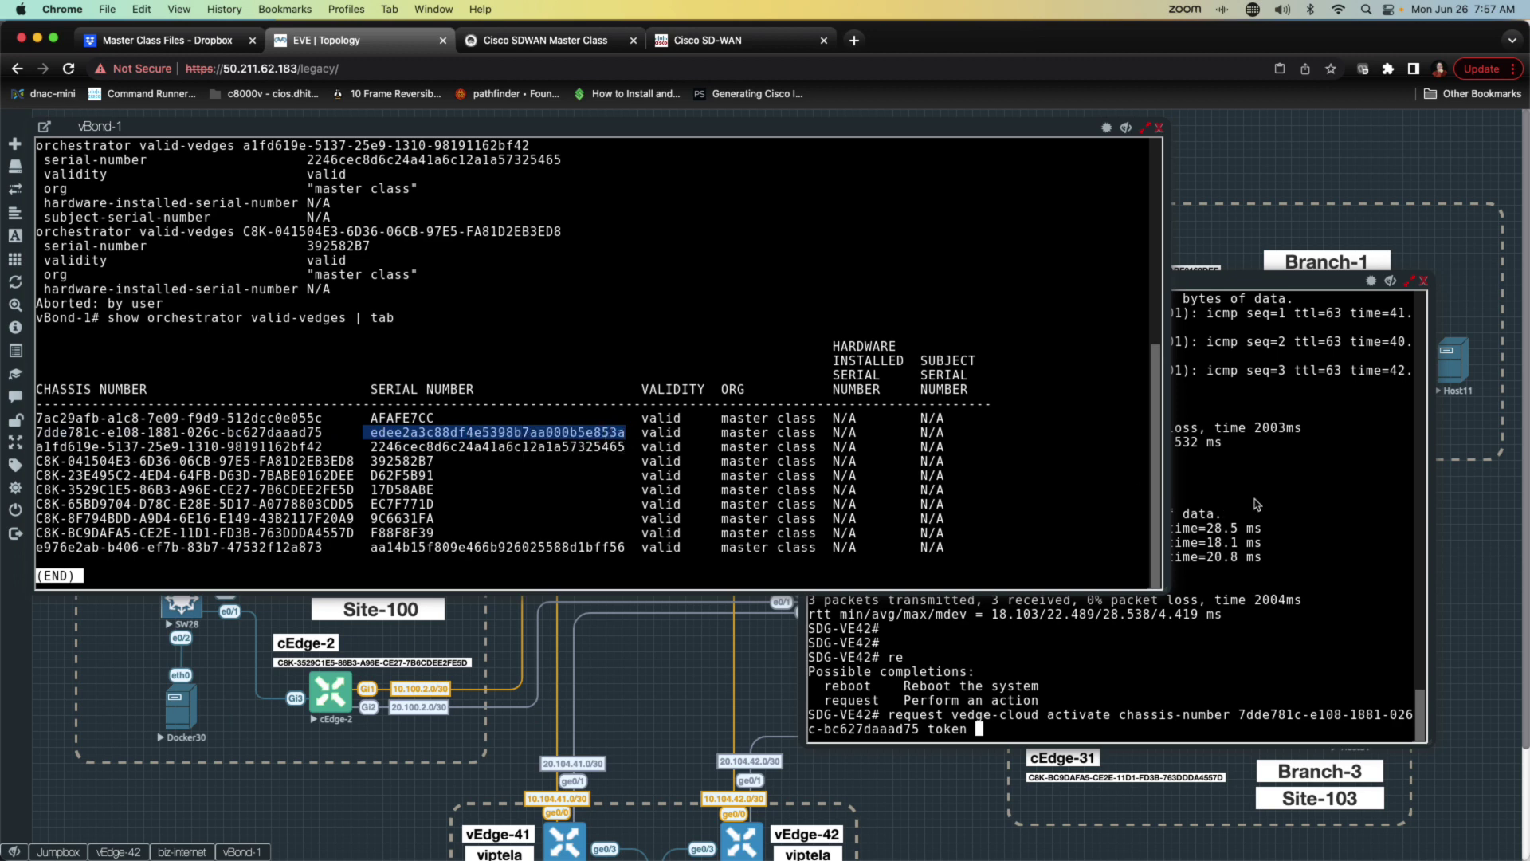
click(1256, 504)
key(super+v)
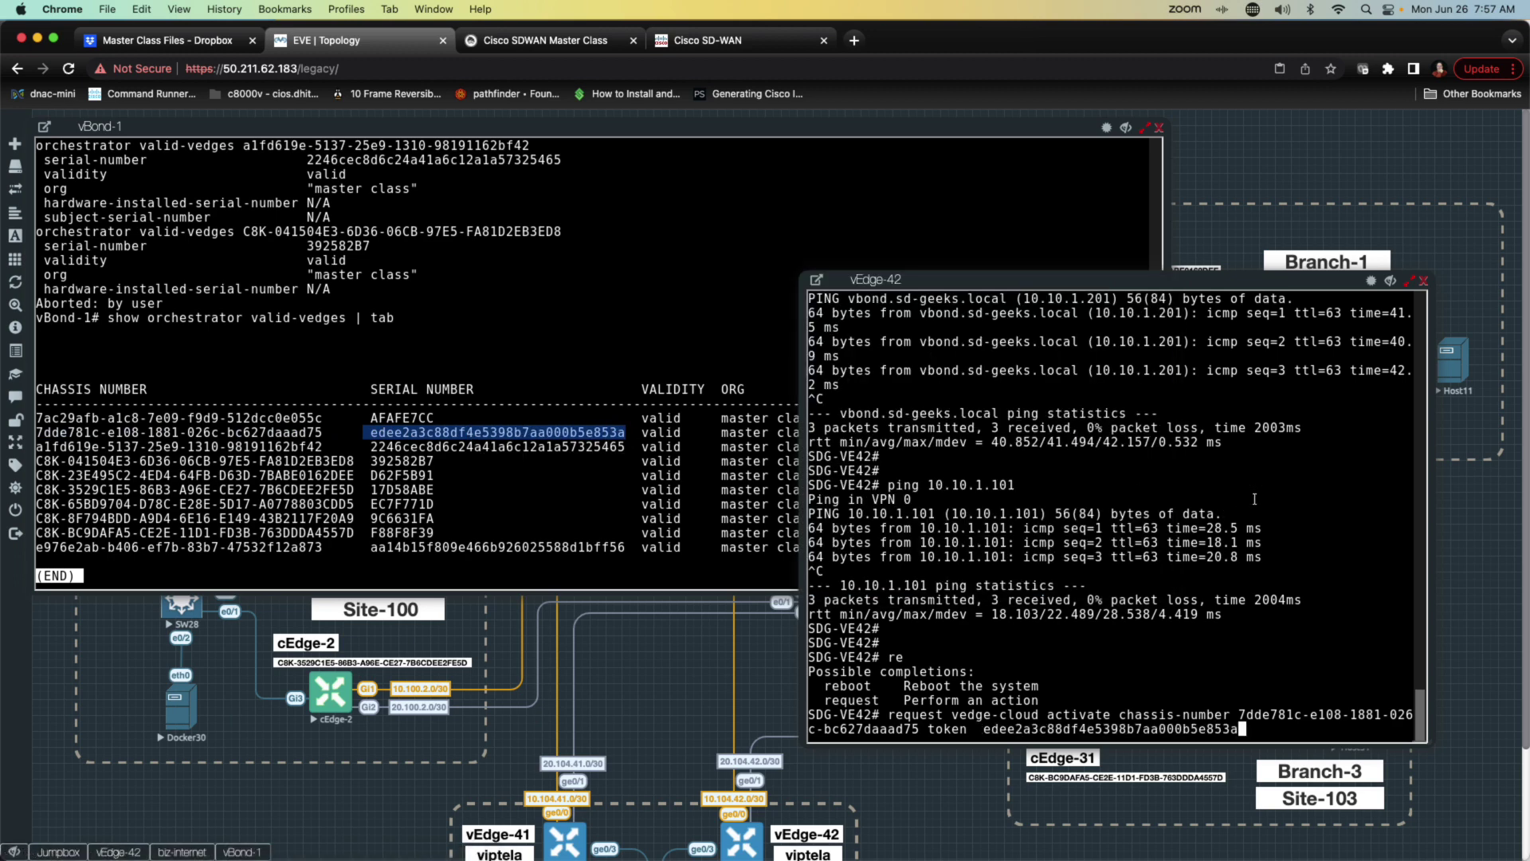
key(Return)
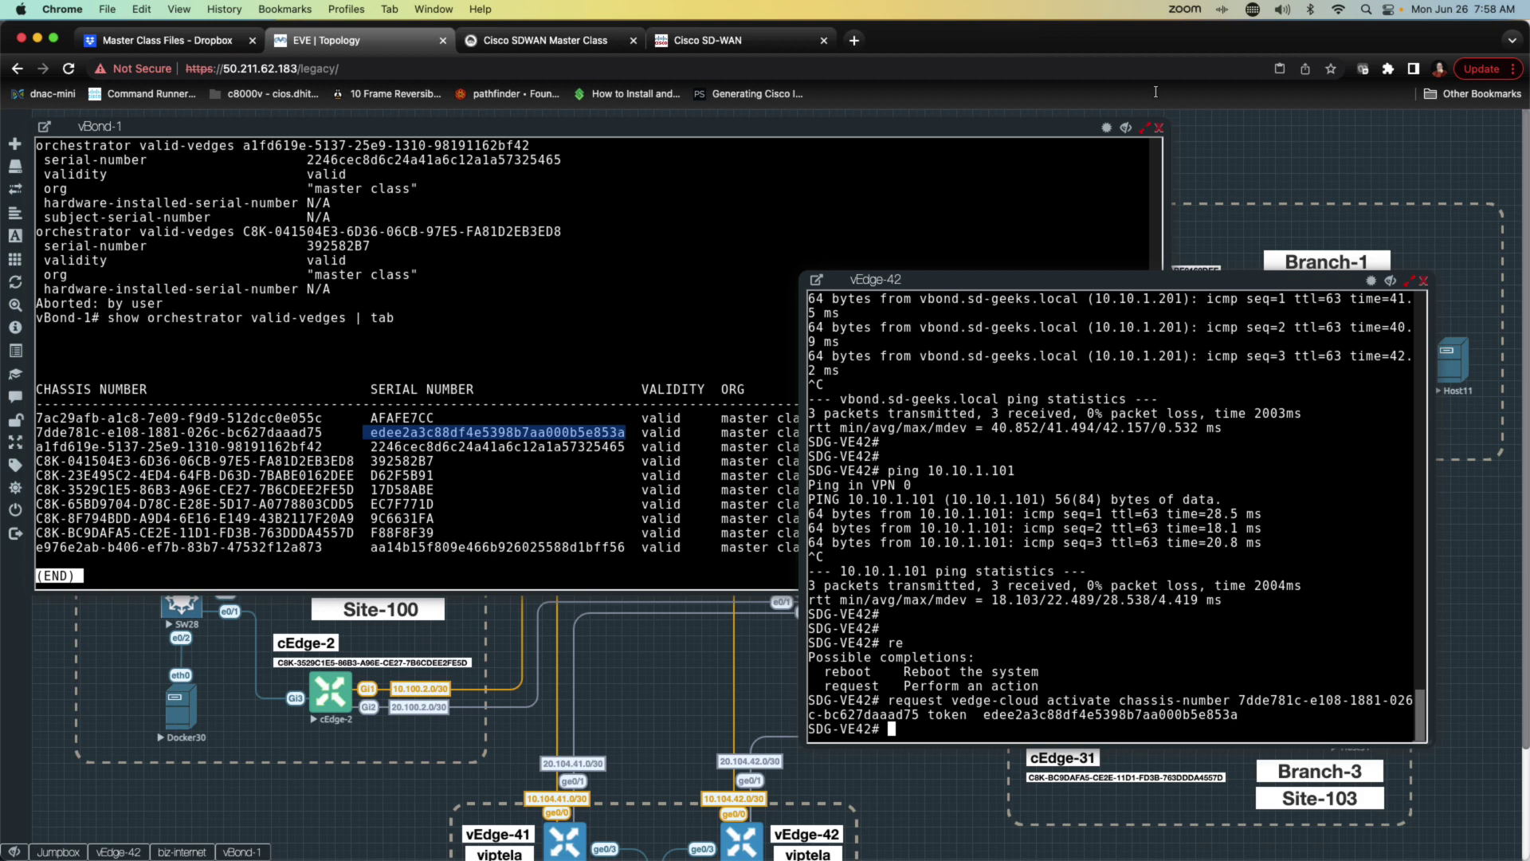
click(1123, 132)
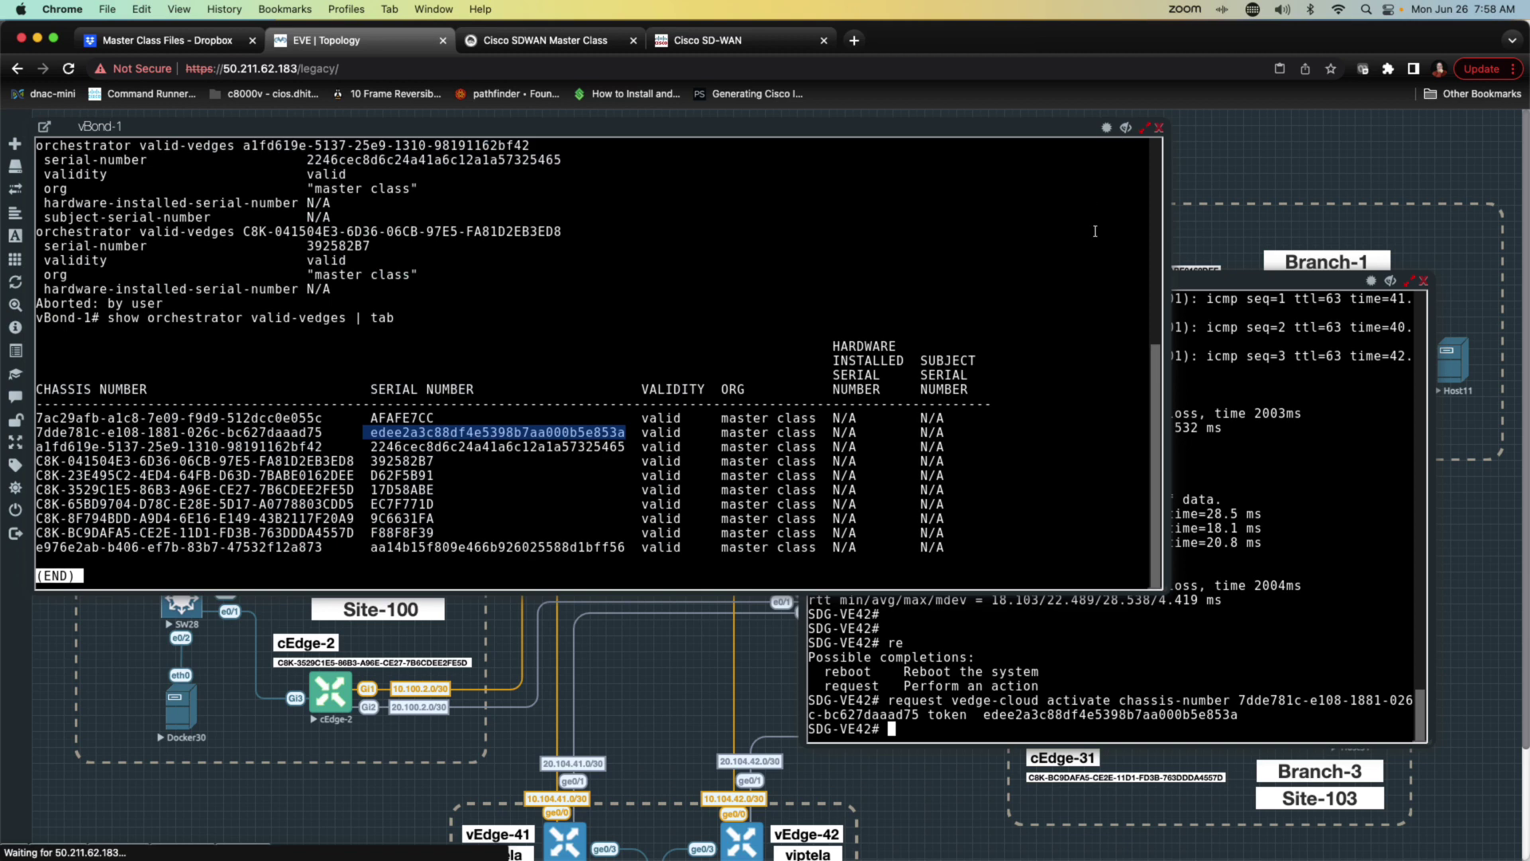
Step: Hide vBond-1 and start a Wireshark capture on biz-internet's e2/3 interface
click(1125, 128)
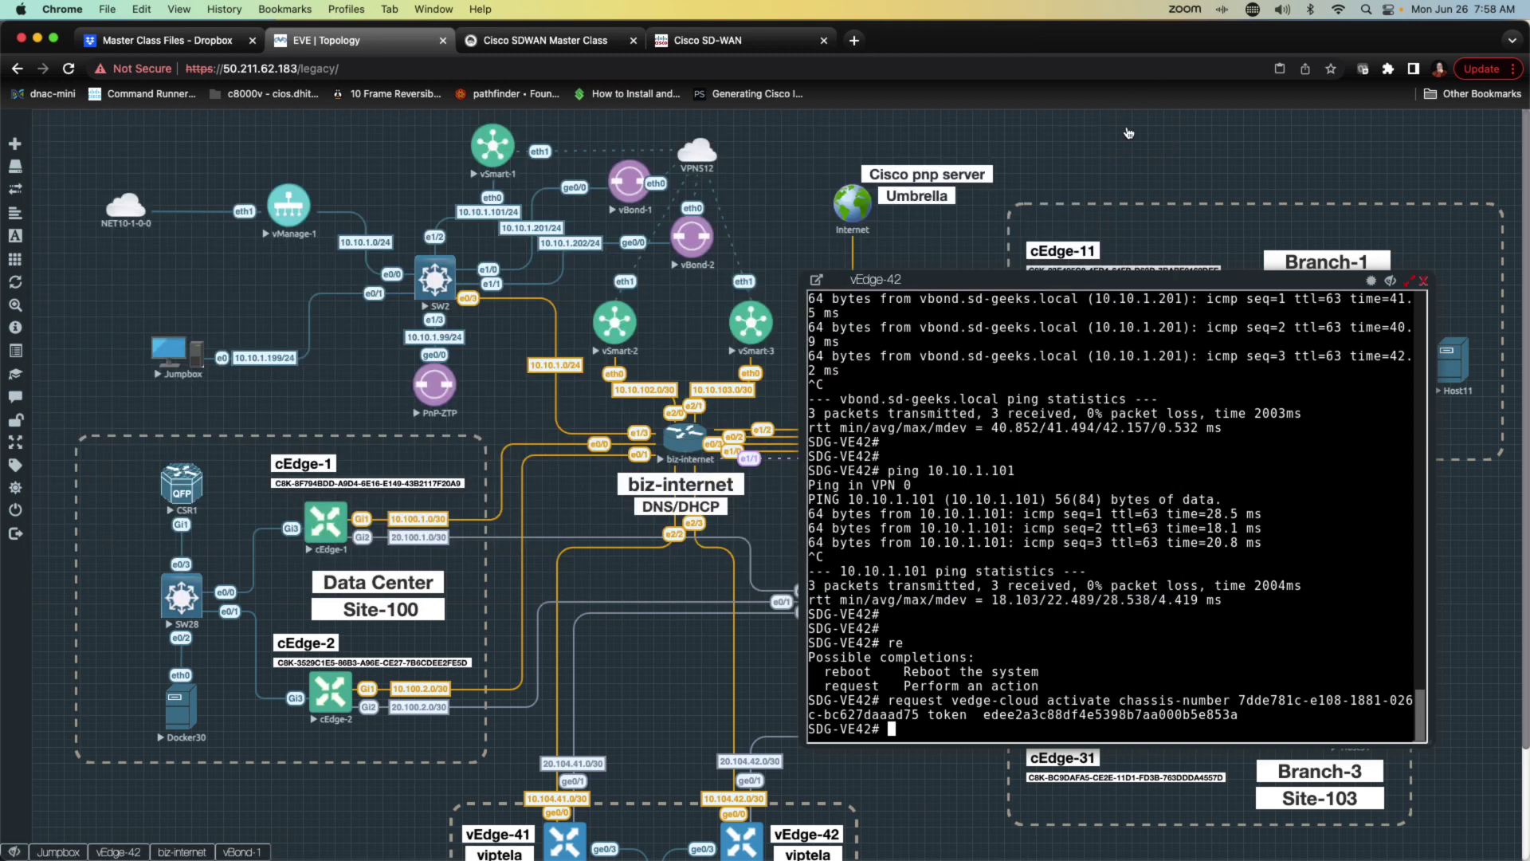
right_click(684, 446)
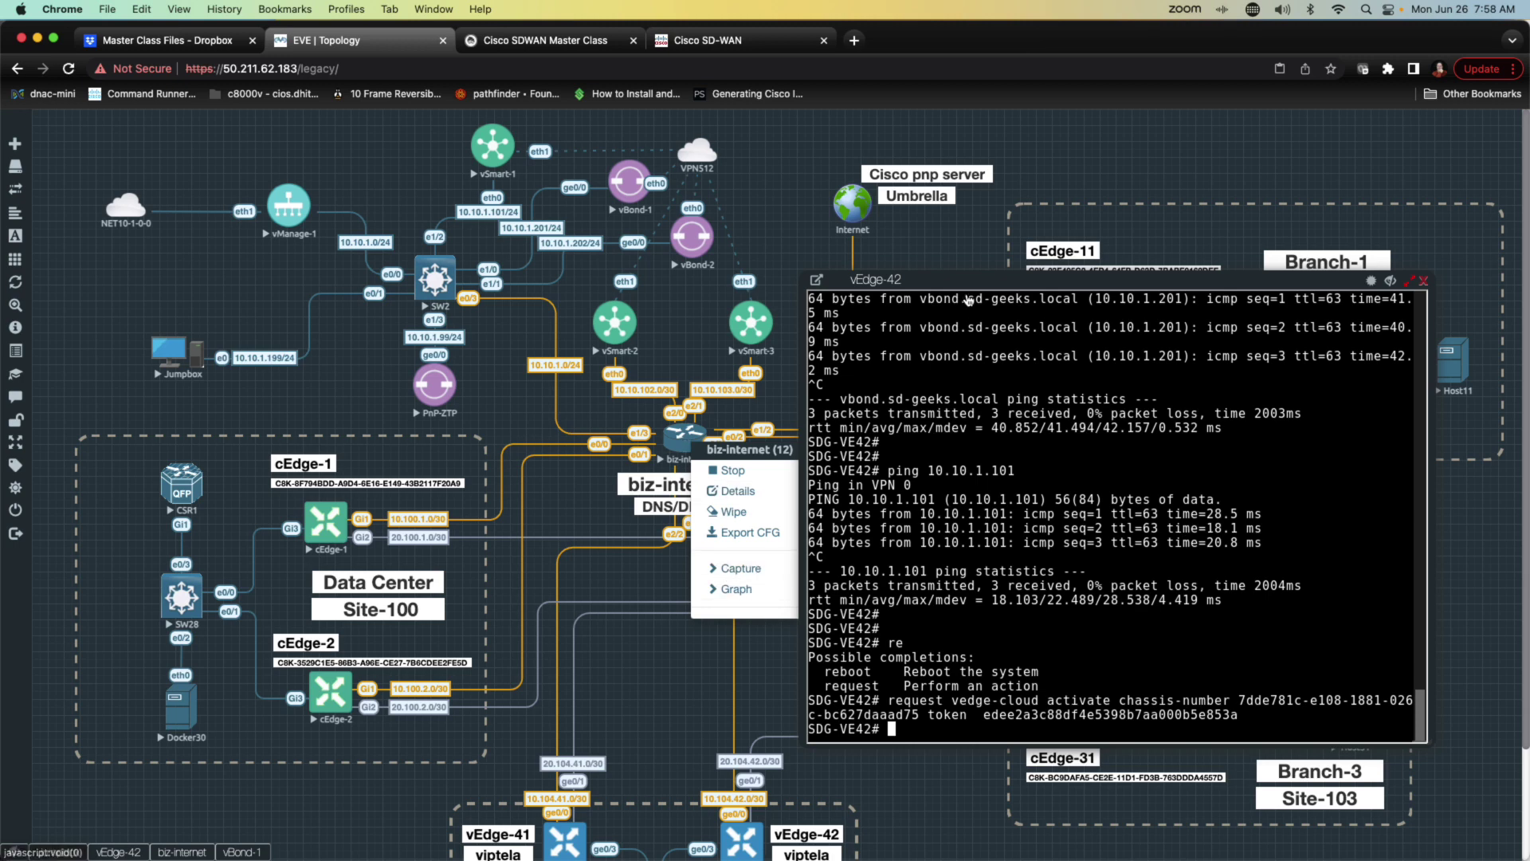
drag(944, 278, 1038, 213)
right_click(680, 442)
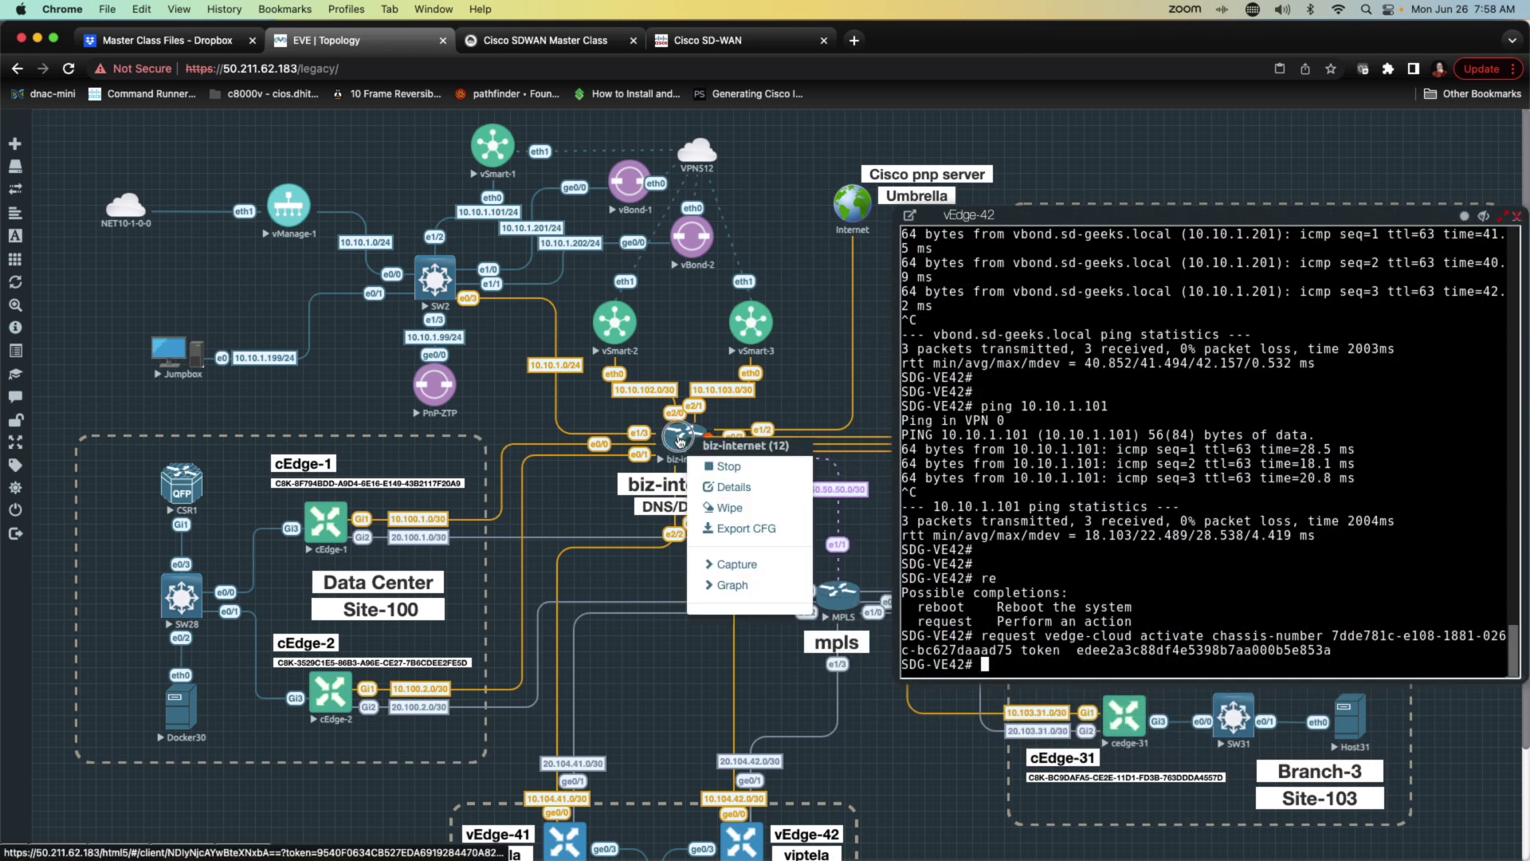
click(722, 564)
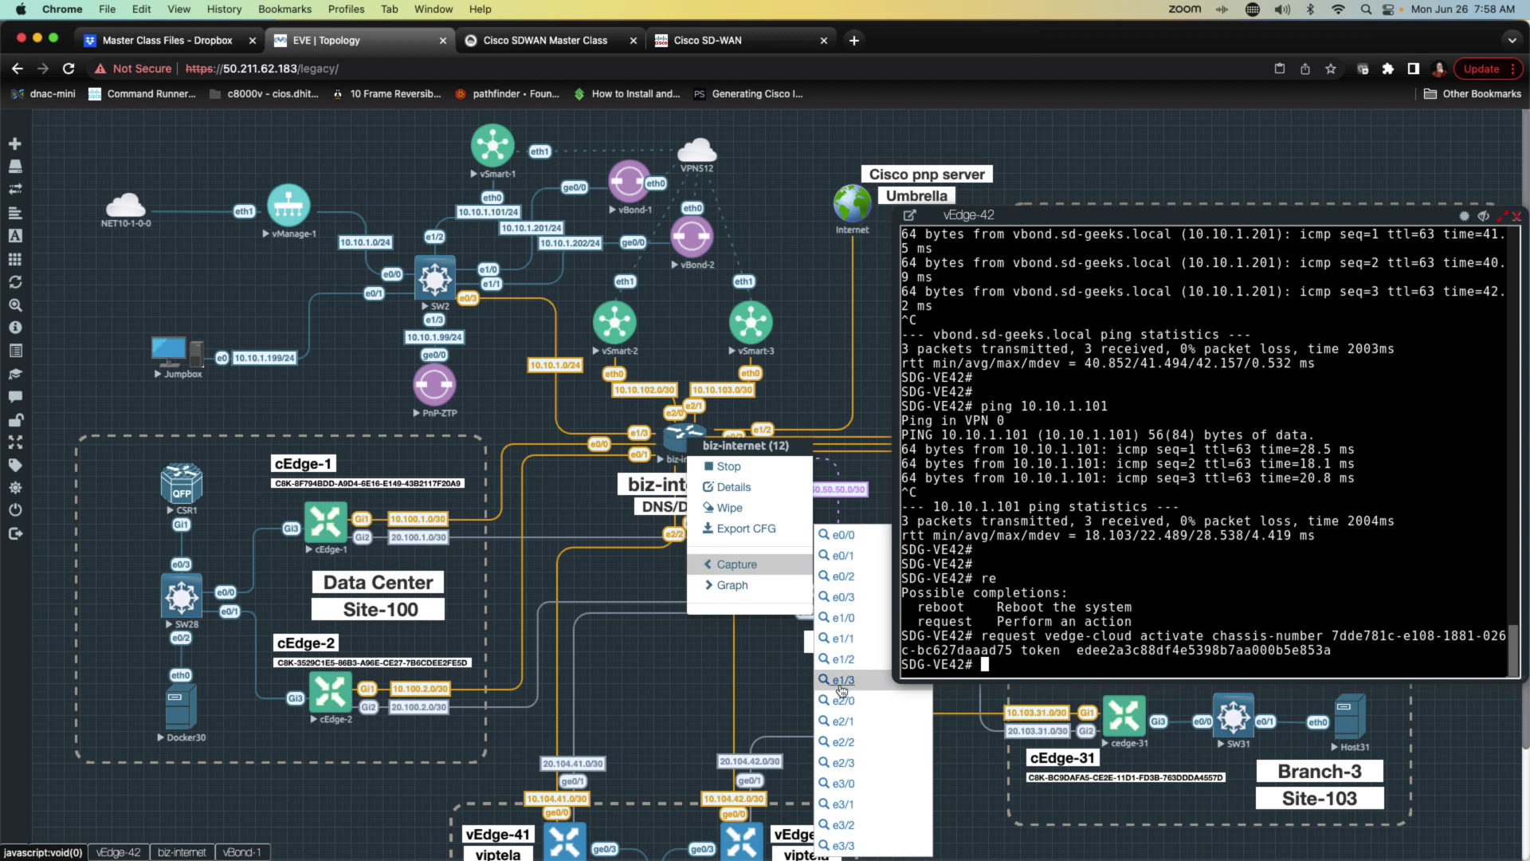
click(841, 763)
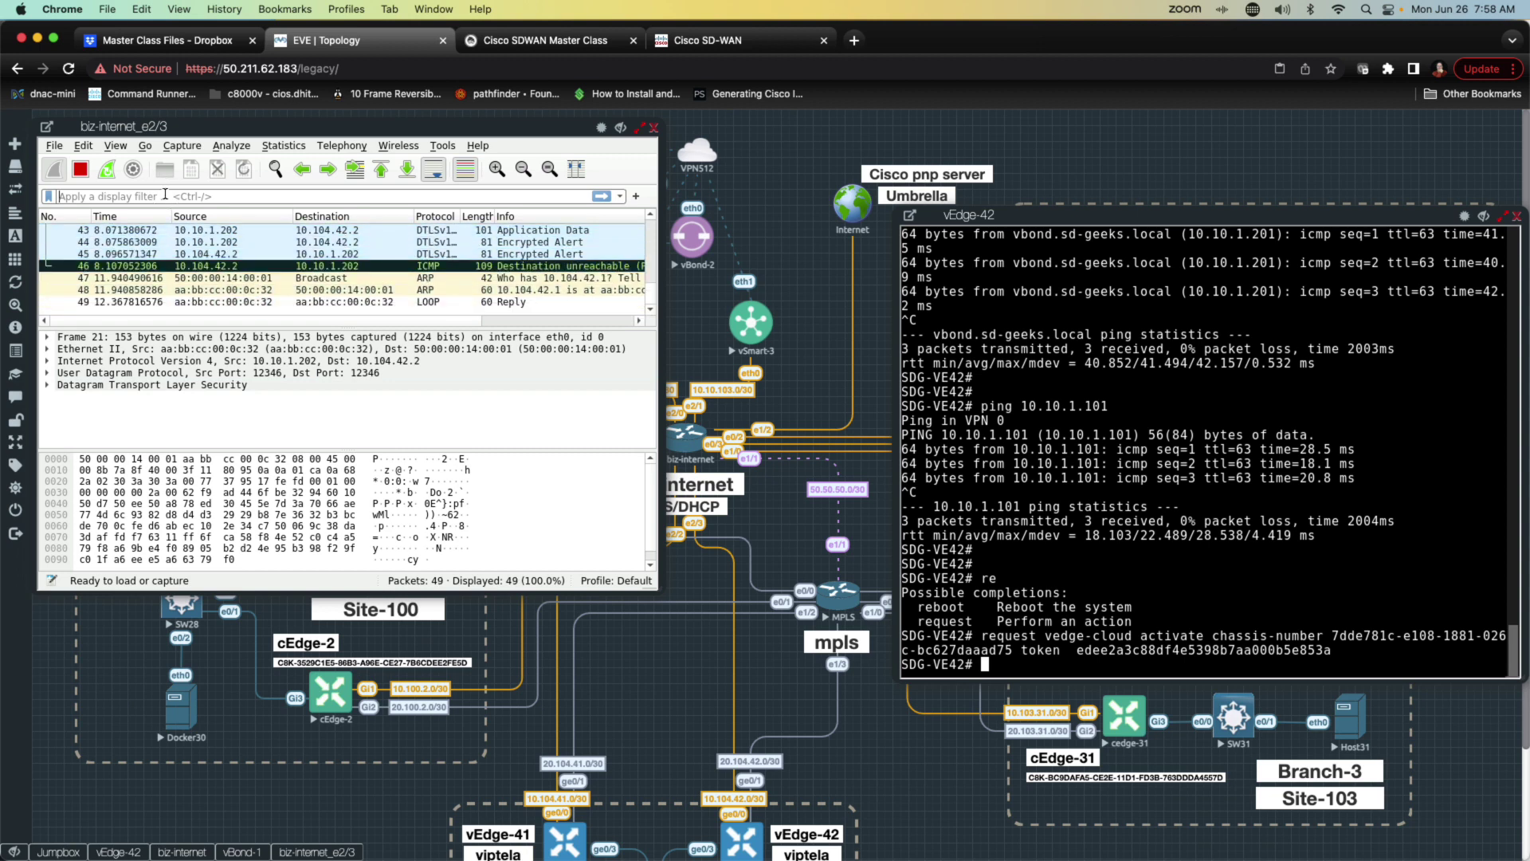
Step: Filter the capture to dtls and browse the packet list
text(dtls)
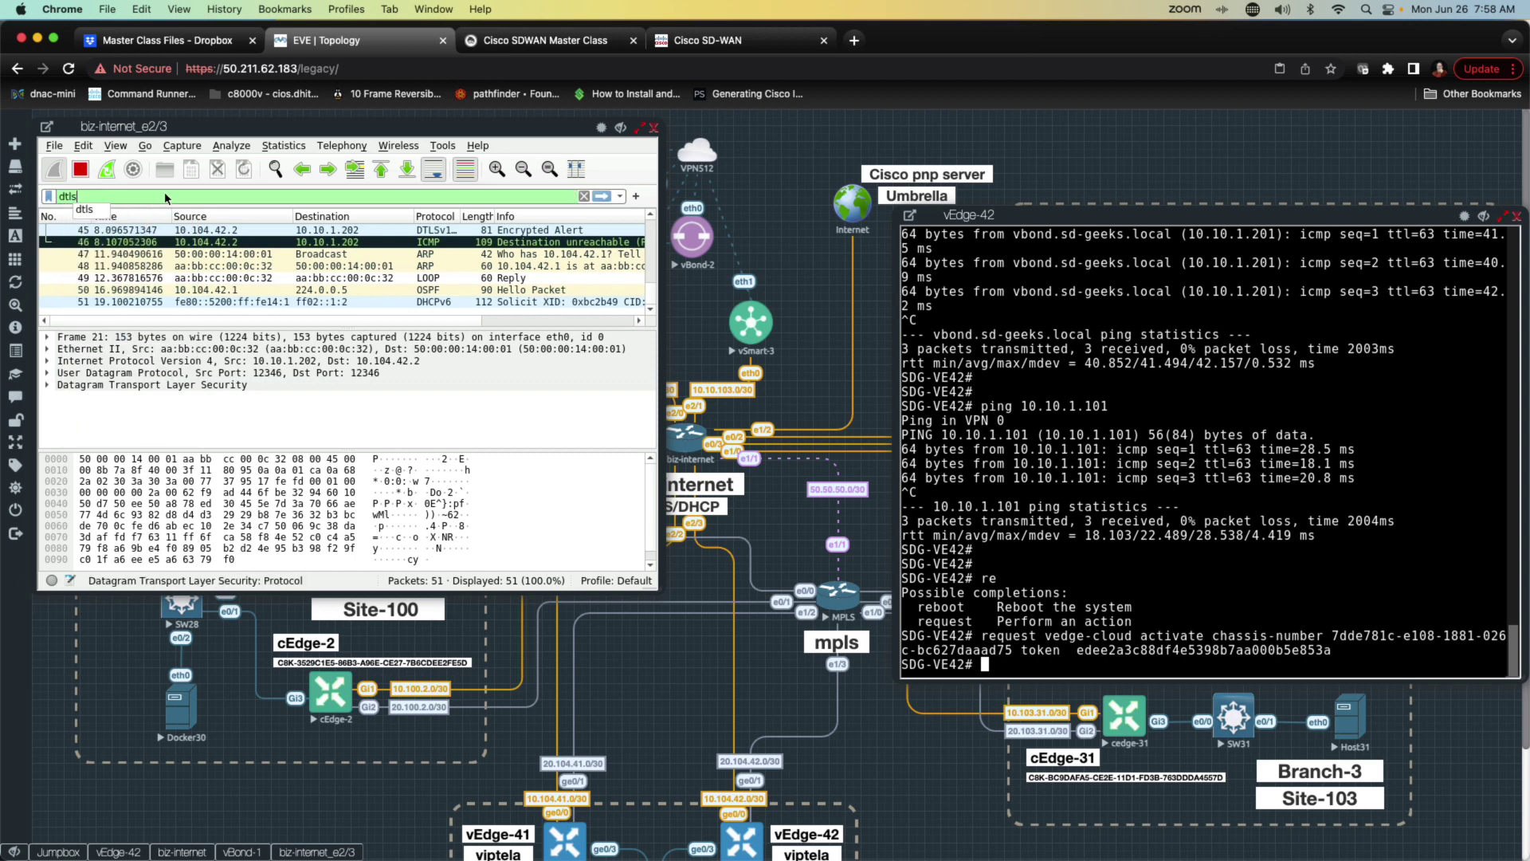
key(Return)
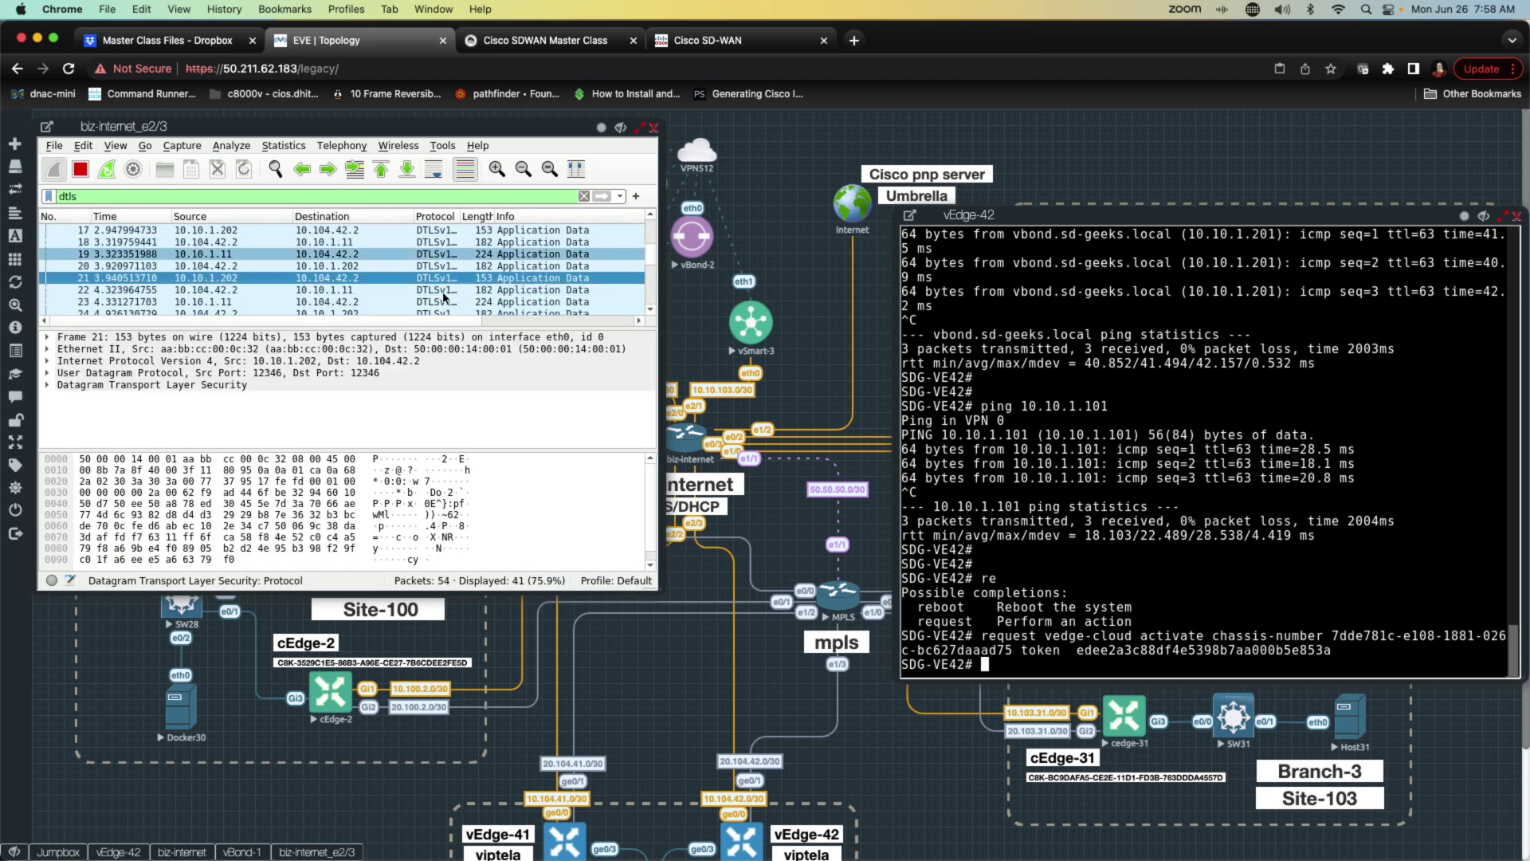
scroll(443, 298, down, 5)
scroll(444, 298, right, 3)
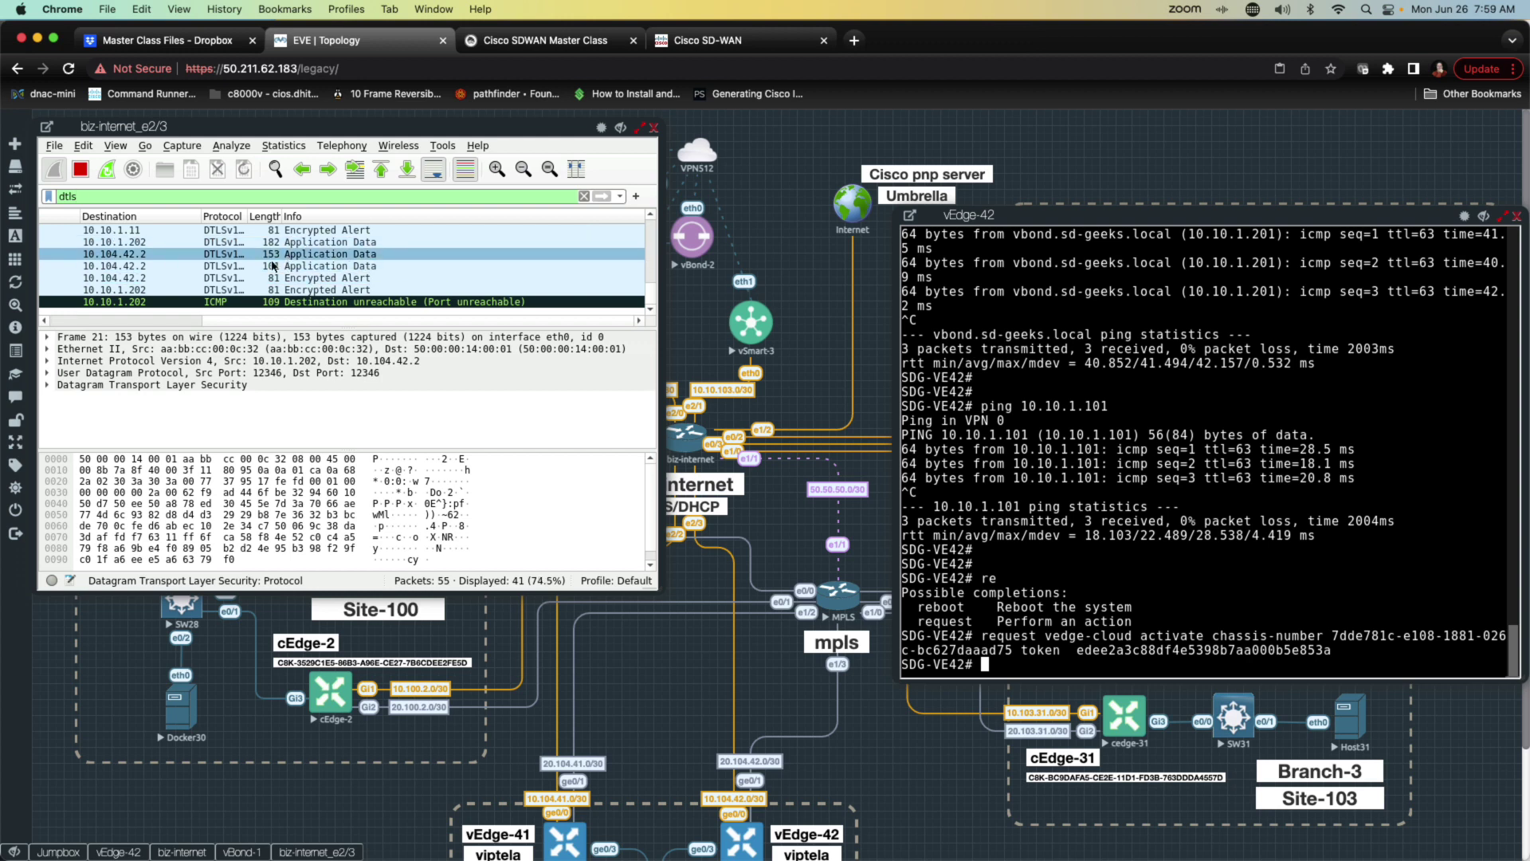
scroll(275, 266, up, 5)
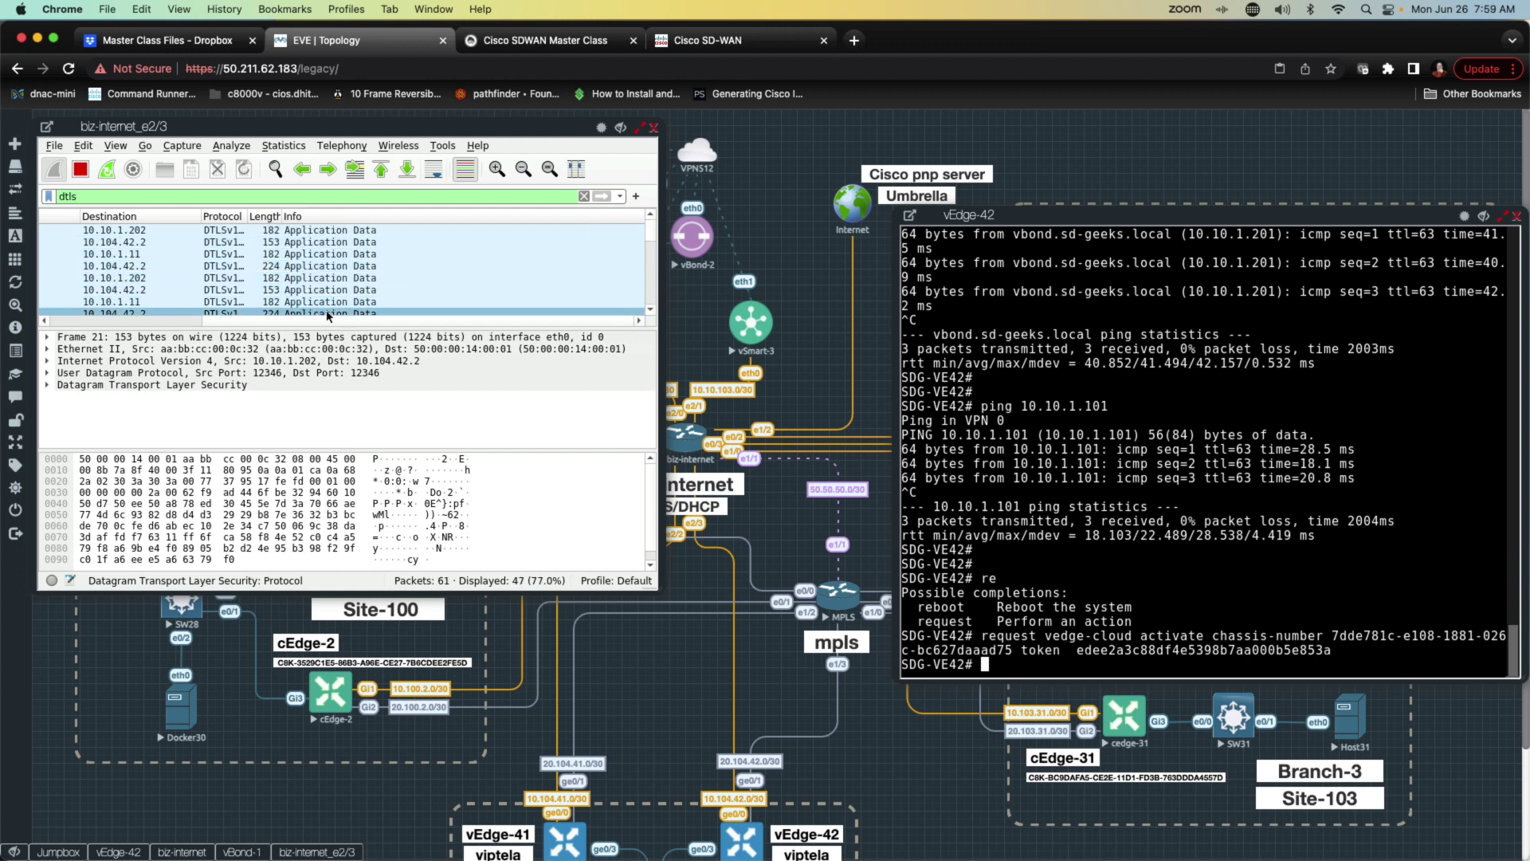
click(228, 320)
scroll(228, 319, left, 5)
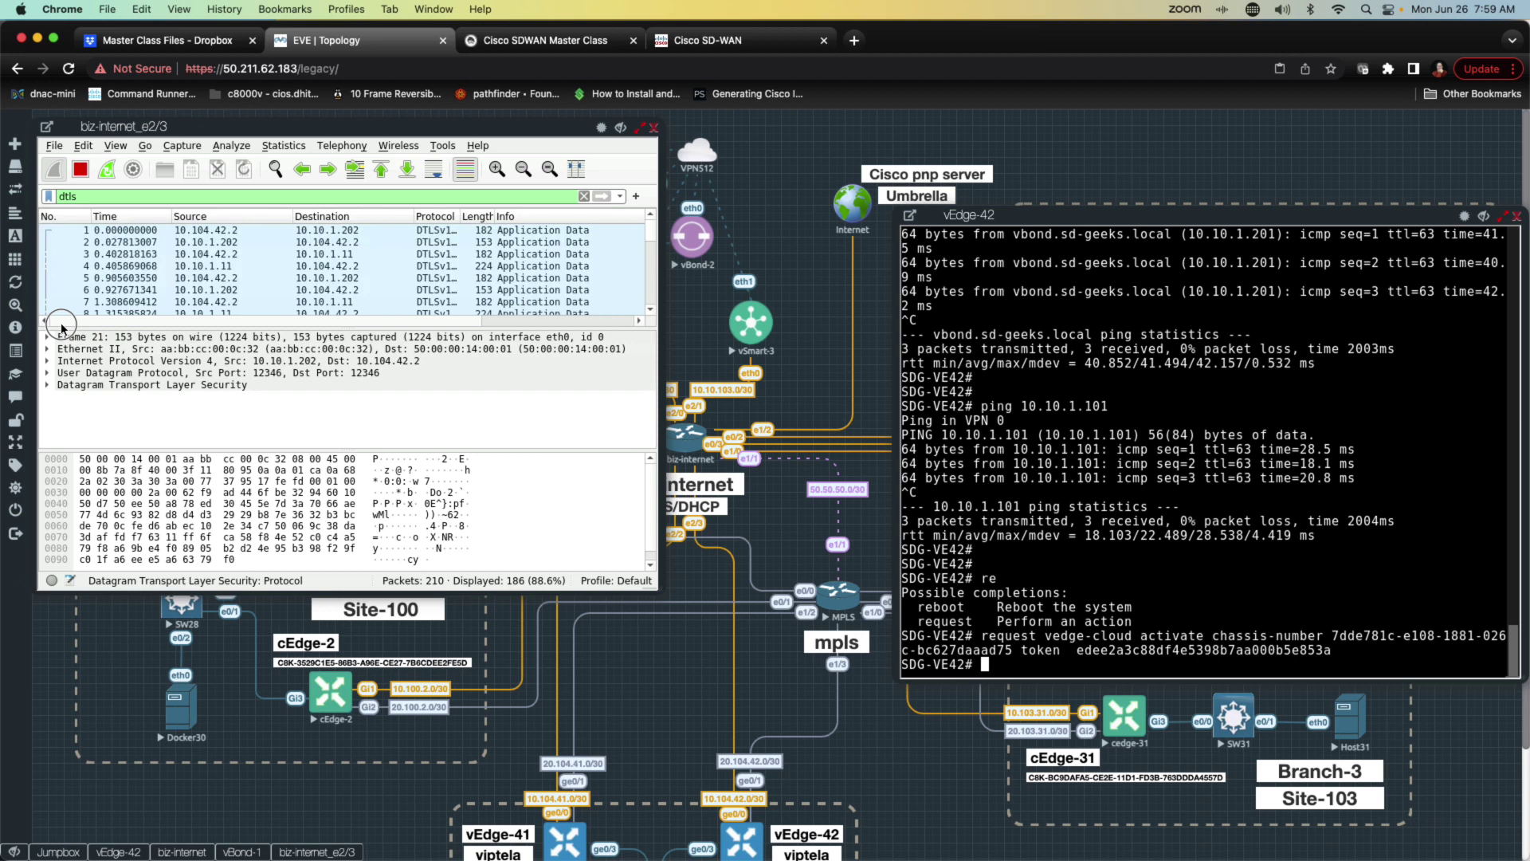
Step: Inspect packet 2 from 10.10.1.202 and packet 4 from 10.10.1.11, then follow newer packets
click(214, 242)
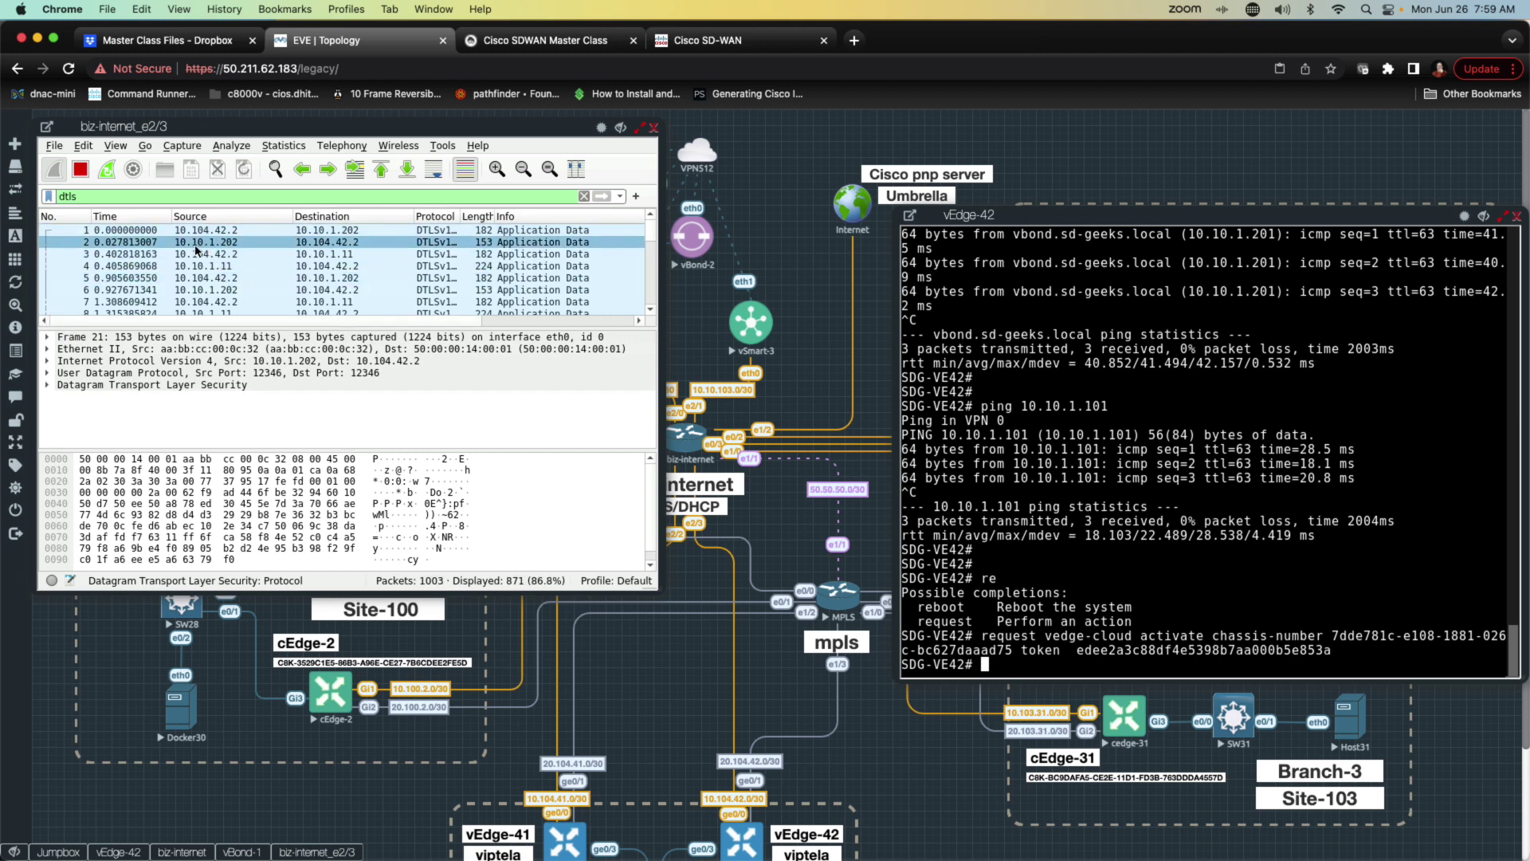
click(239, 242)
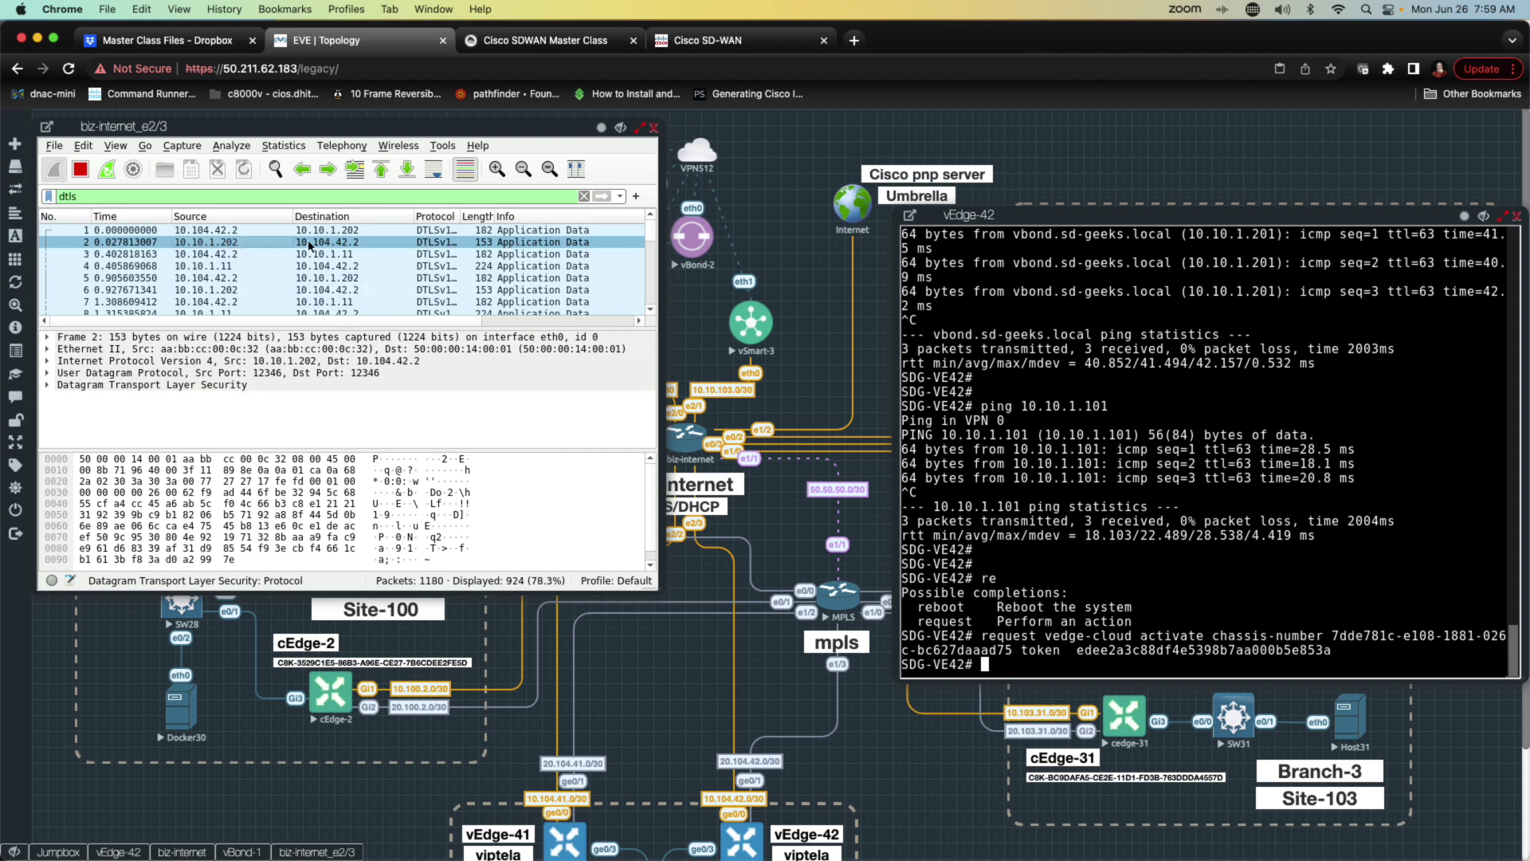
click(218, 268)
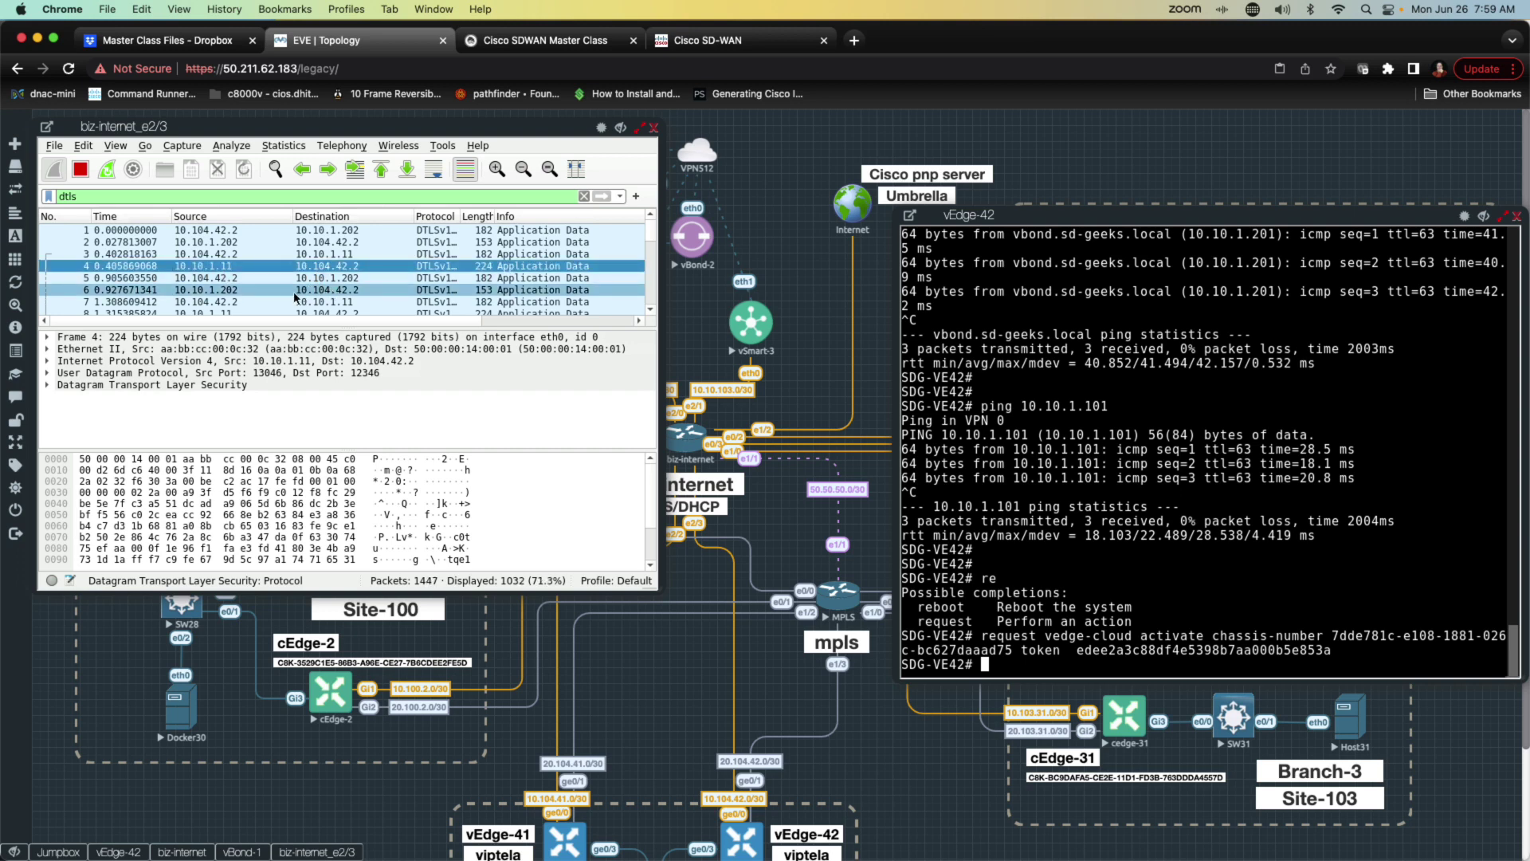
scroll(297, 295, down, 3)
scroll(297, 295, down, 20)
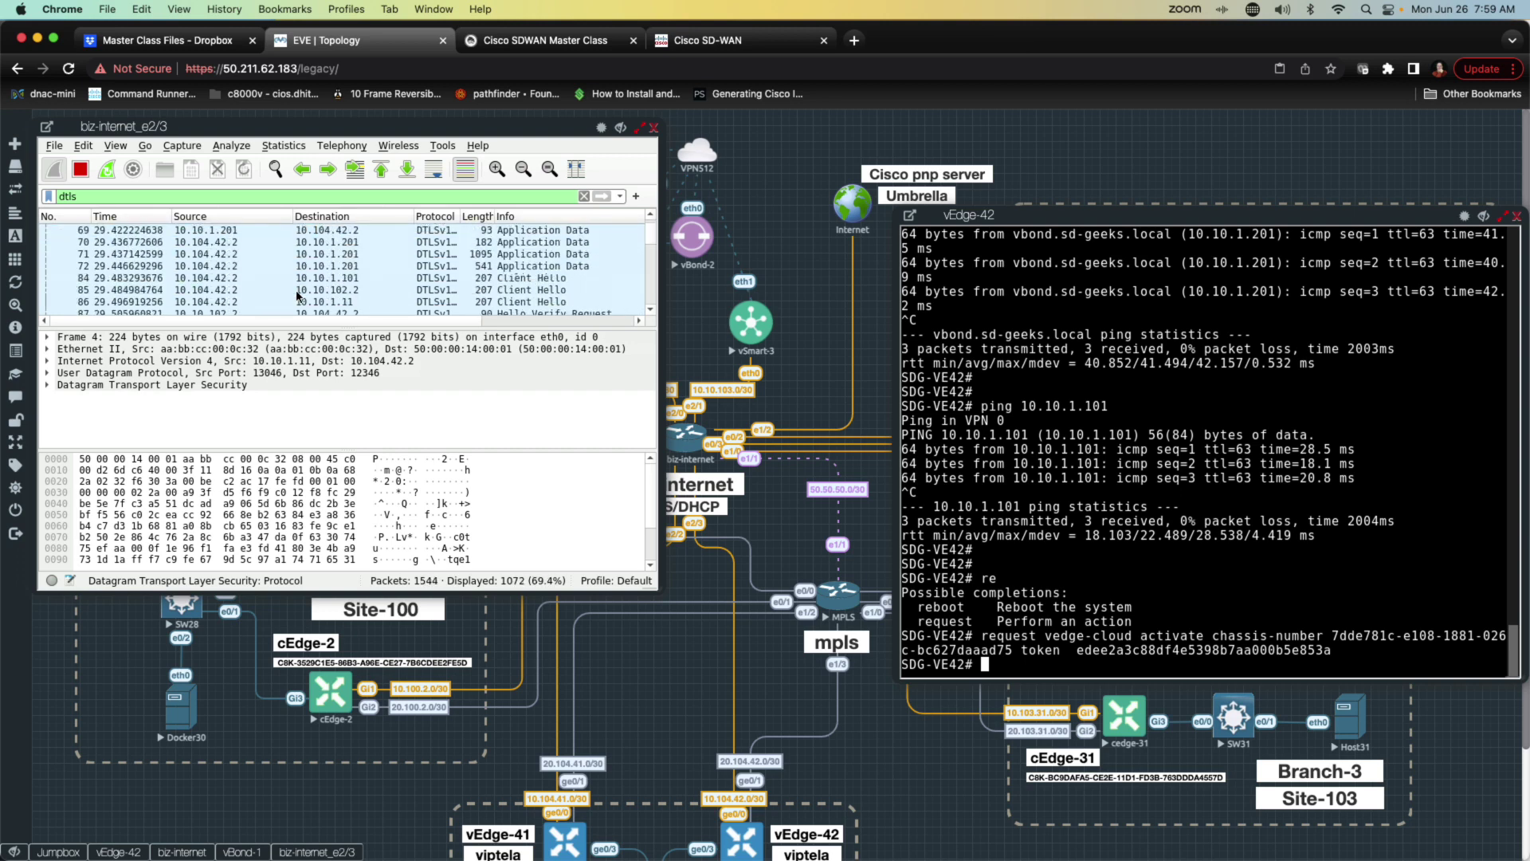
scroll(296, 295, down, 8)
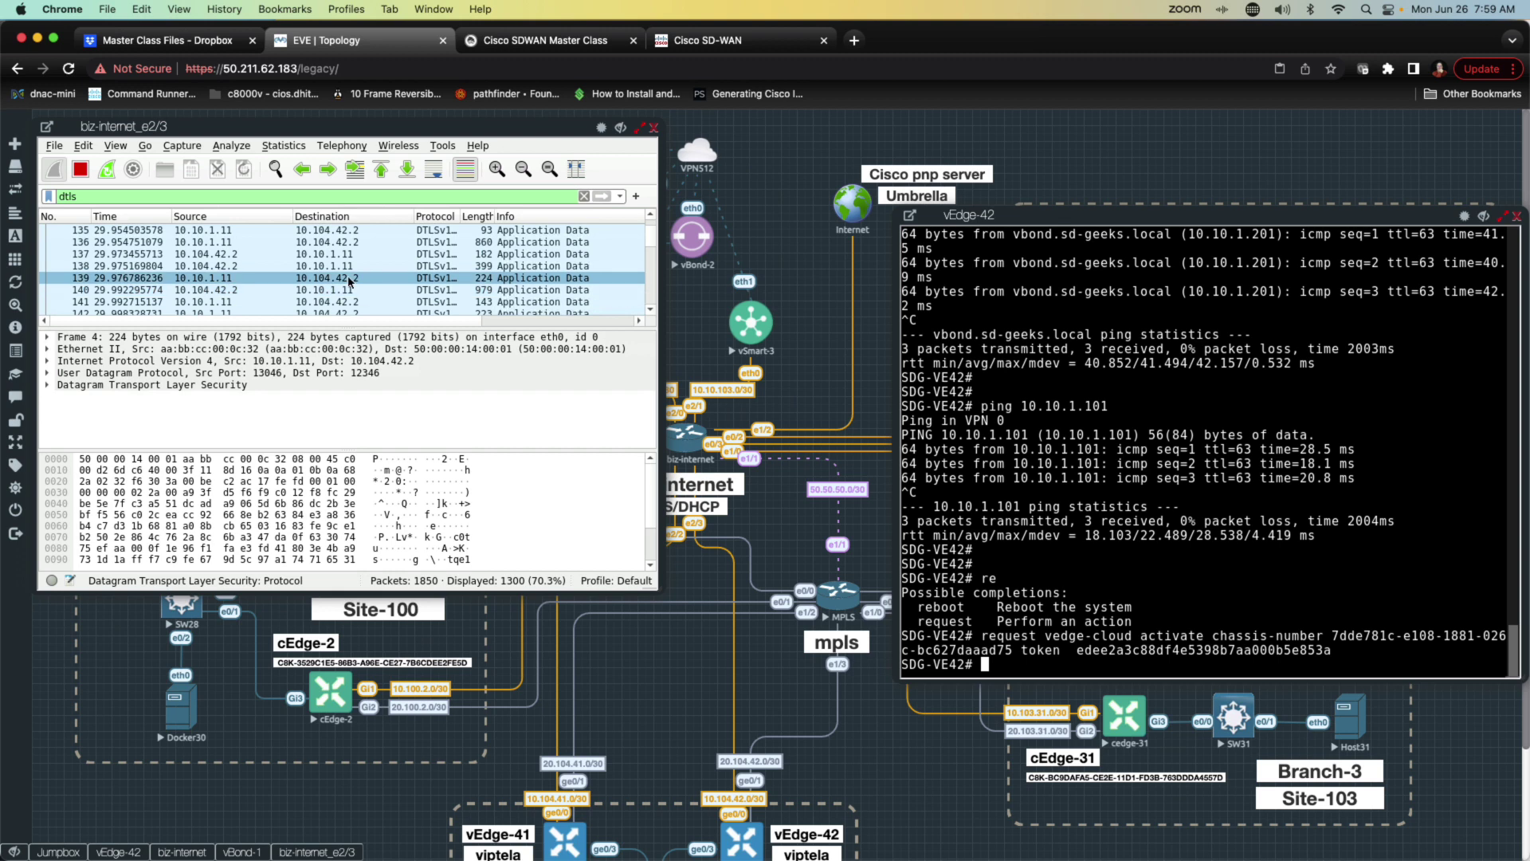
scroll(369, 288, down, 10)
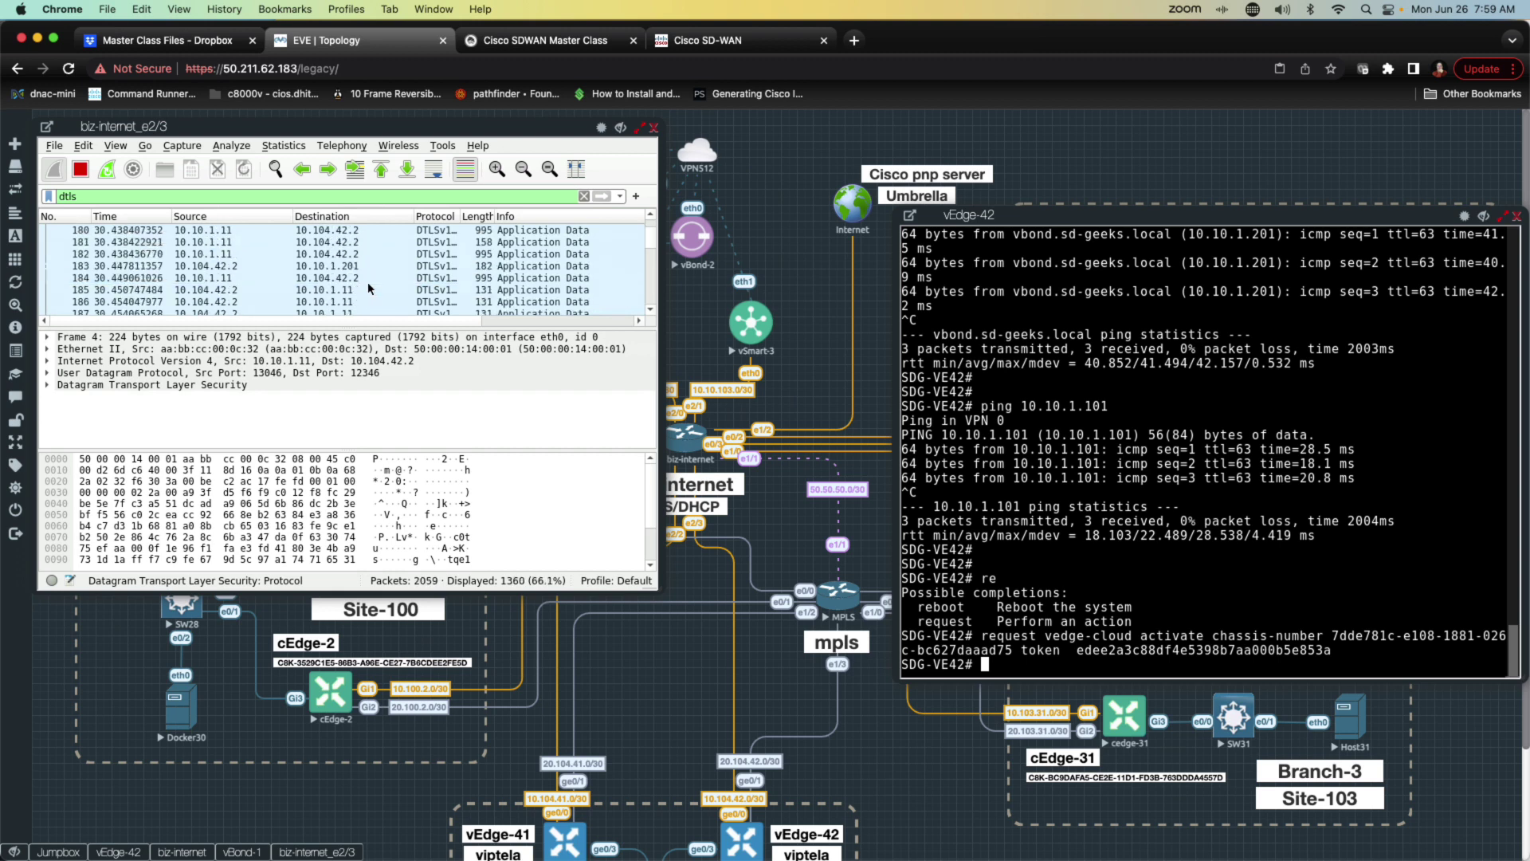
drag(649, 231, 649, 312)
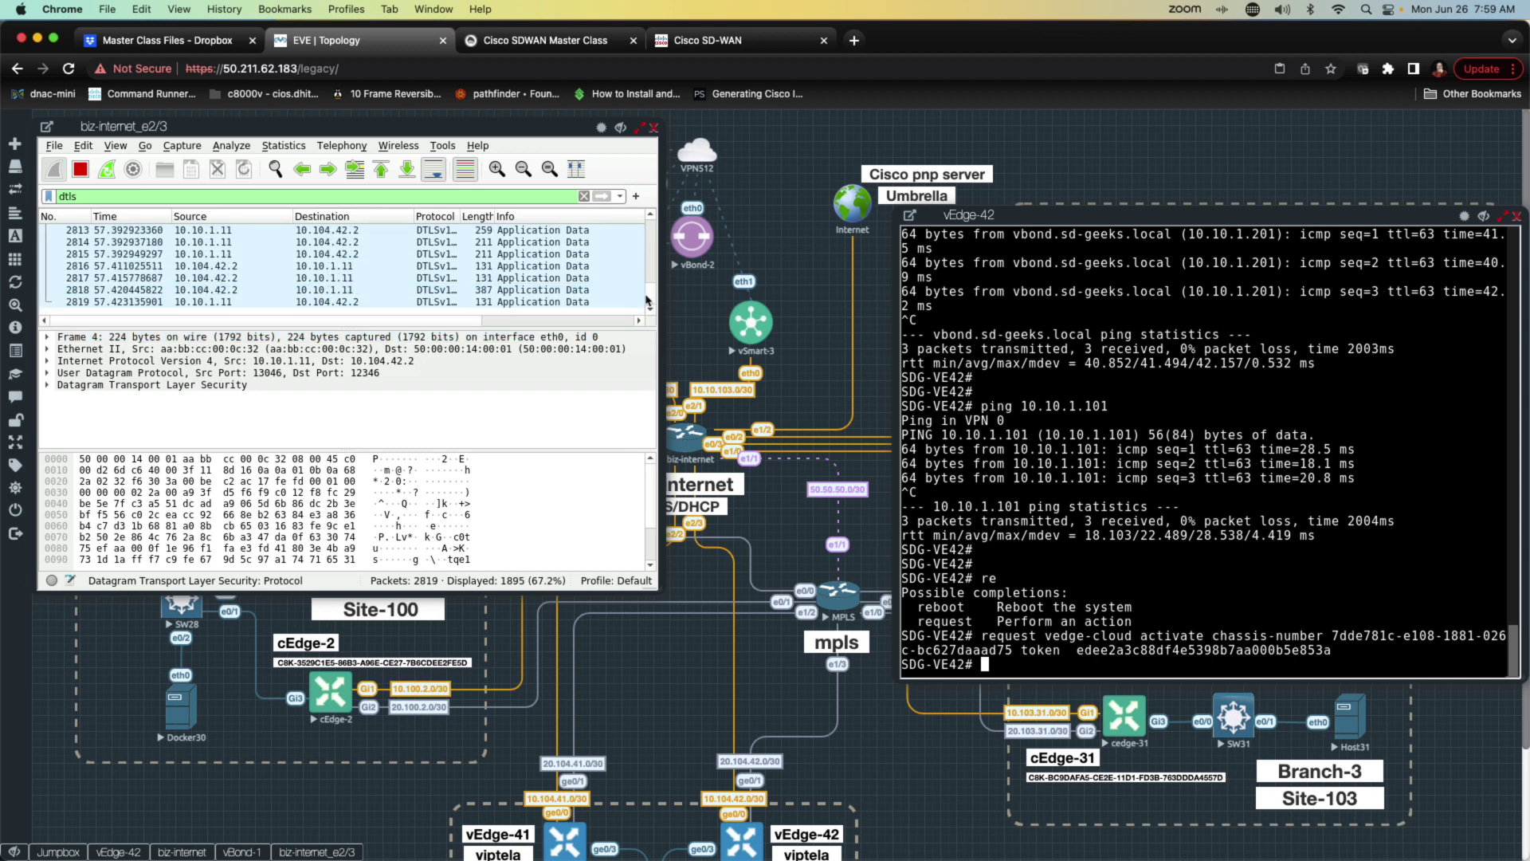
drag(652, 301, 651, 267)
Step: Open packet 1832 in its own window and run show omp peers on vEdge-42
double_click(163, 255)
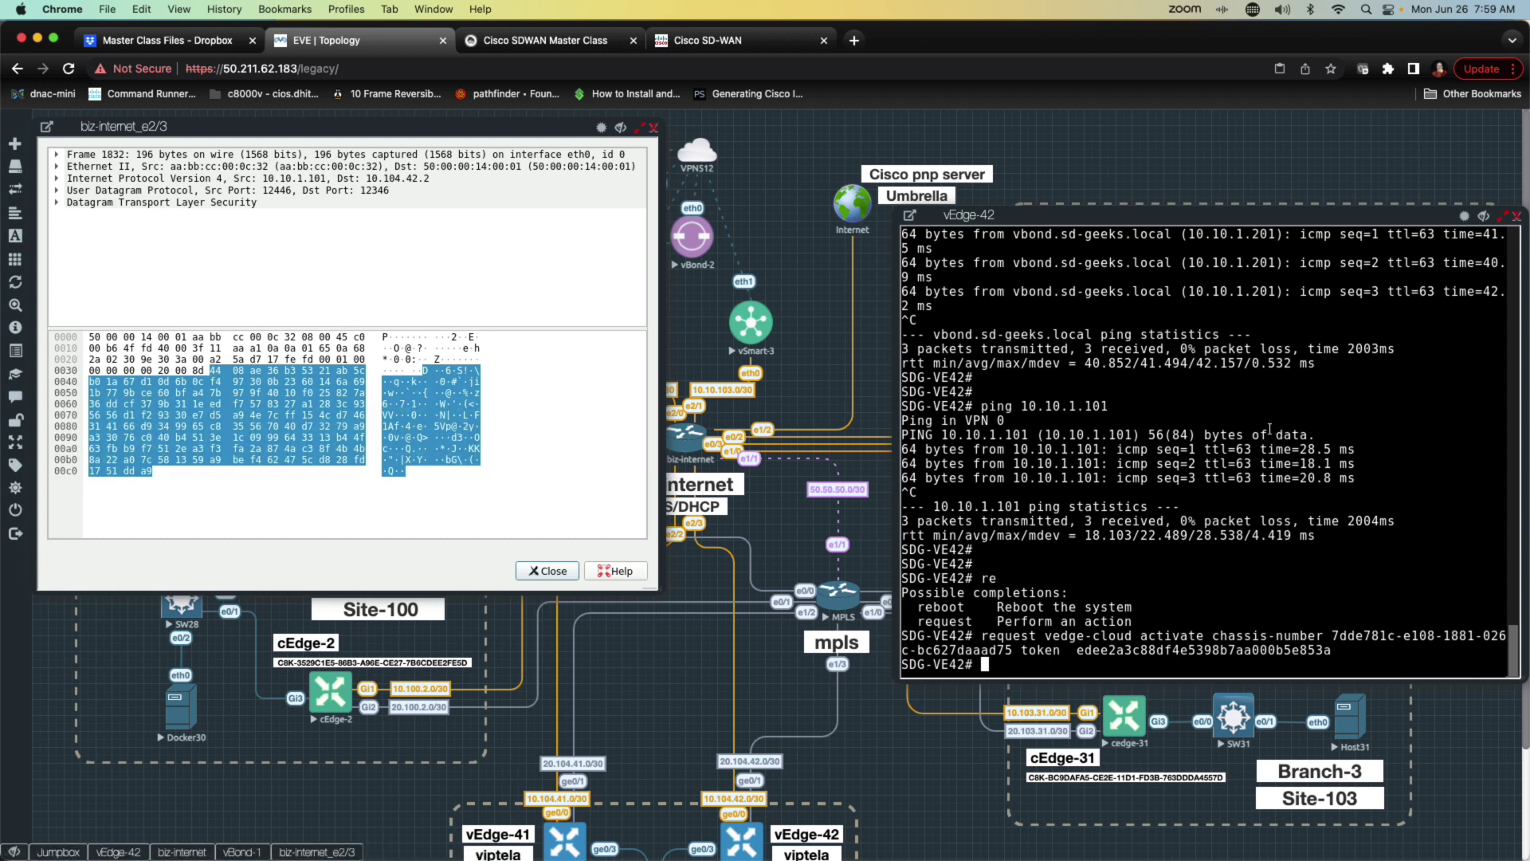
text(show omp peers)
key(Return)
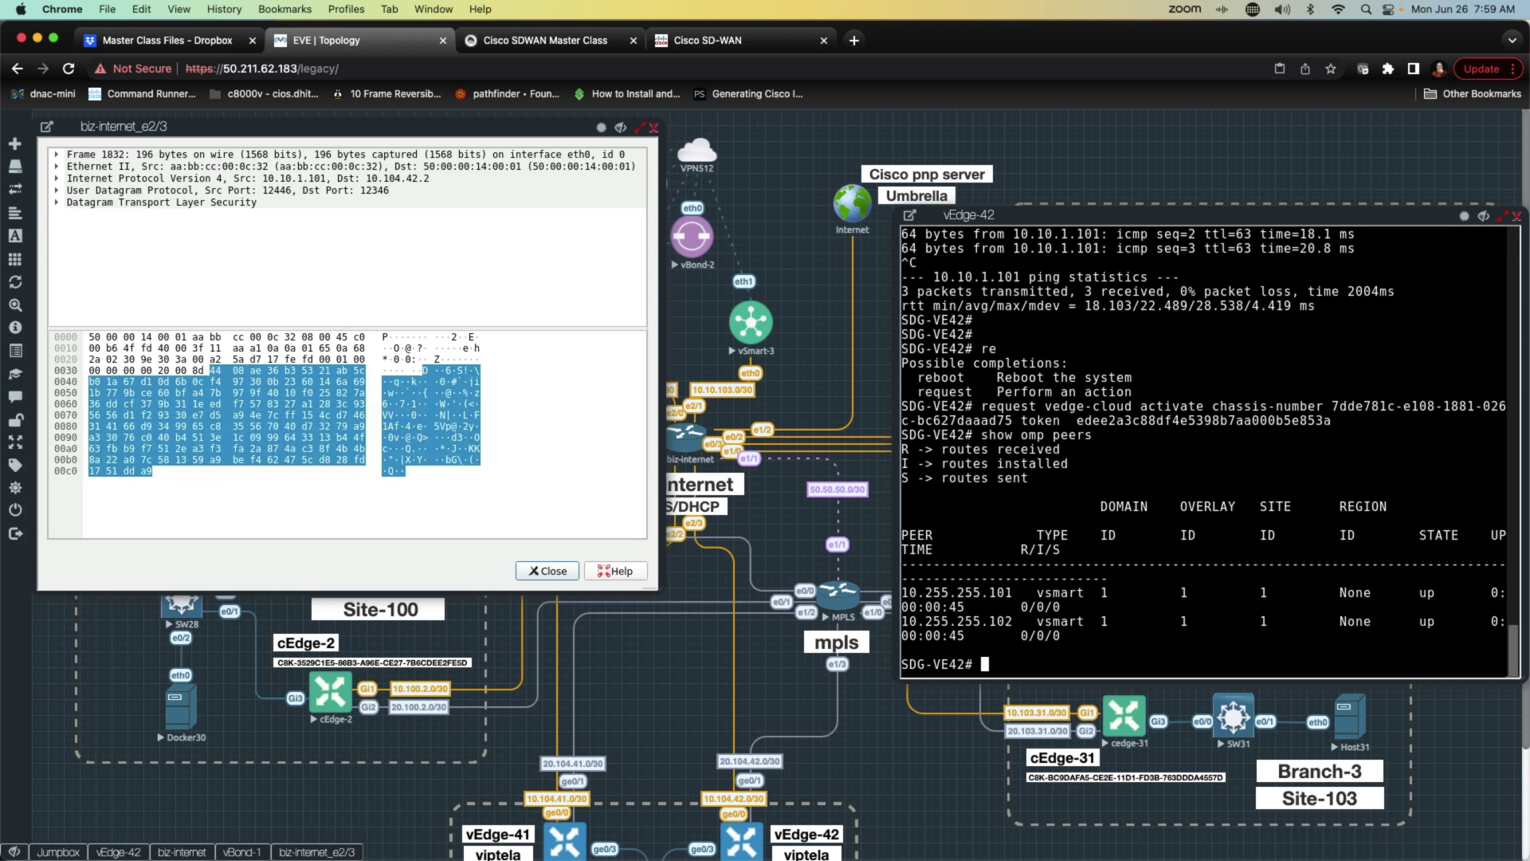
key(Return)
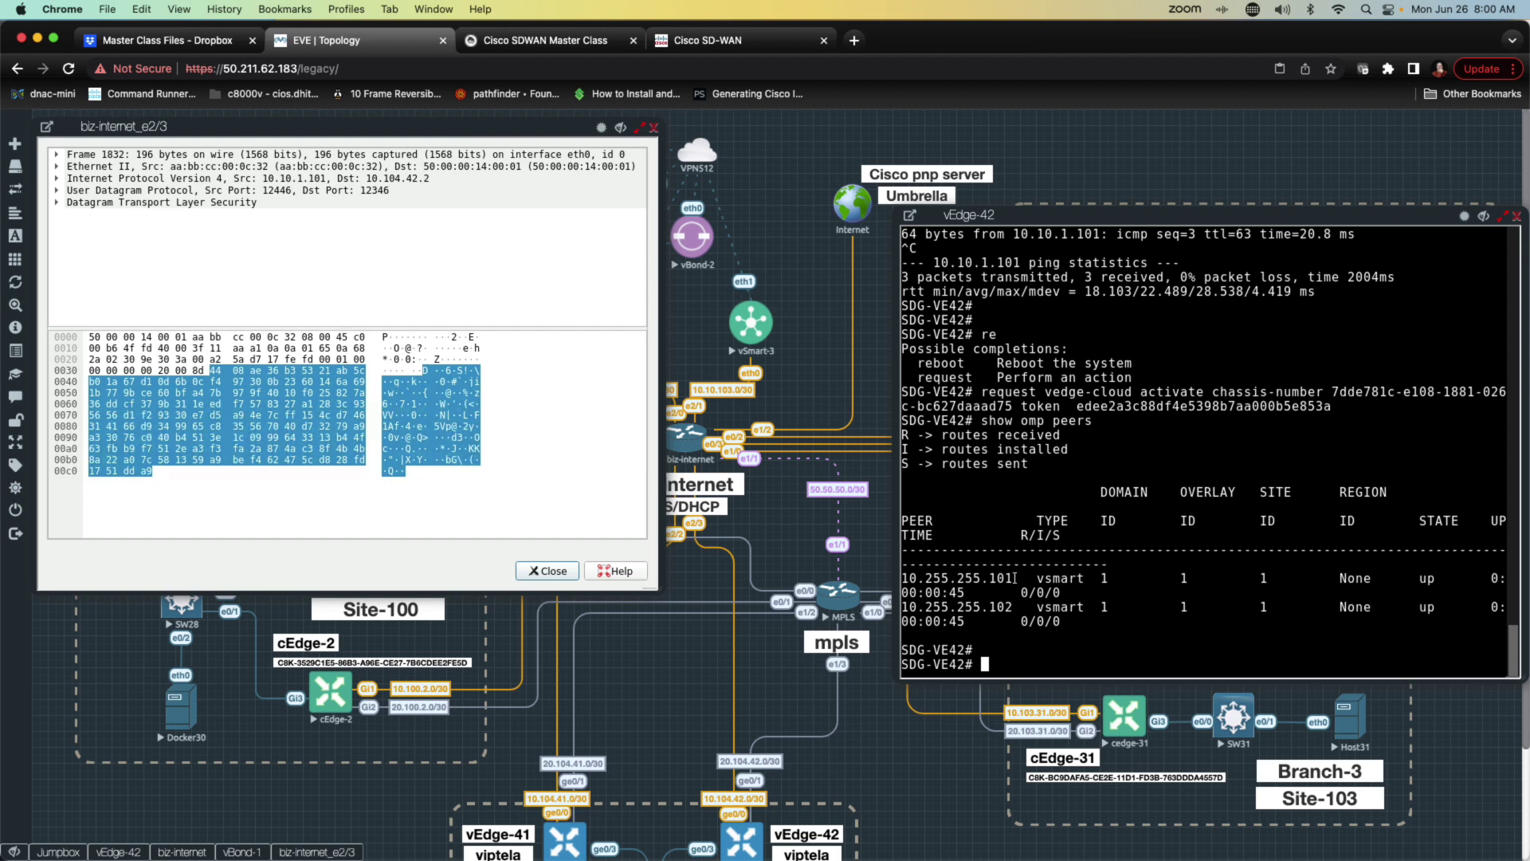
Step: Highlight the vSmart peer addresses, including the one ending .102
drag(1014, 578, 973, 578)
scroll(994, 599, up, 2)
scroll(1006, 592, down, 2)
click(1014, 608)
drag(1014, 607, 982, 608)
click(46, 855)
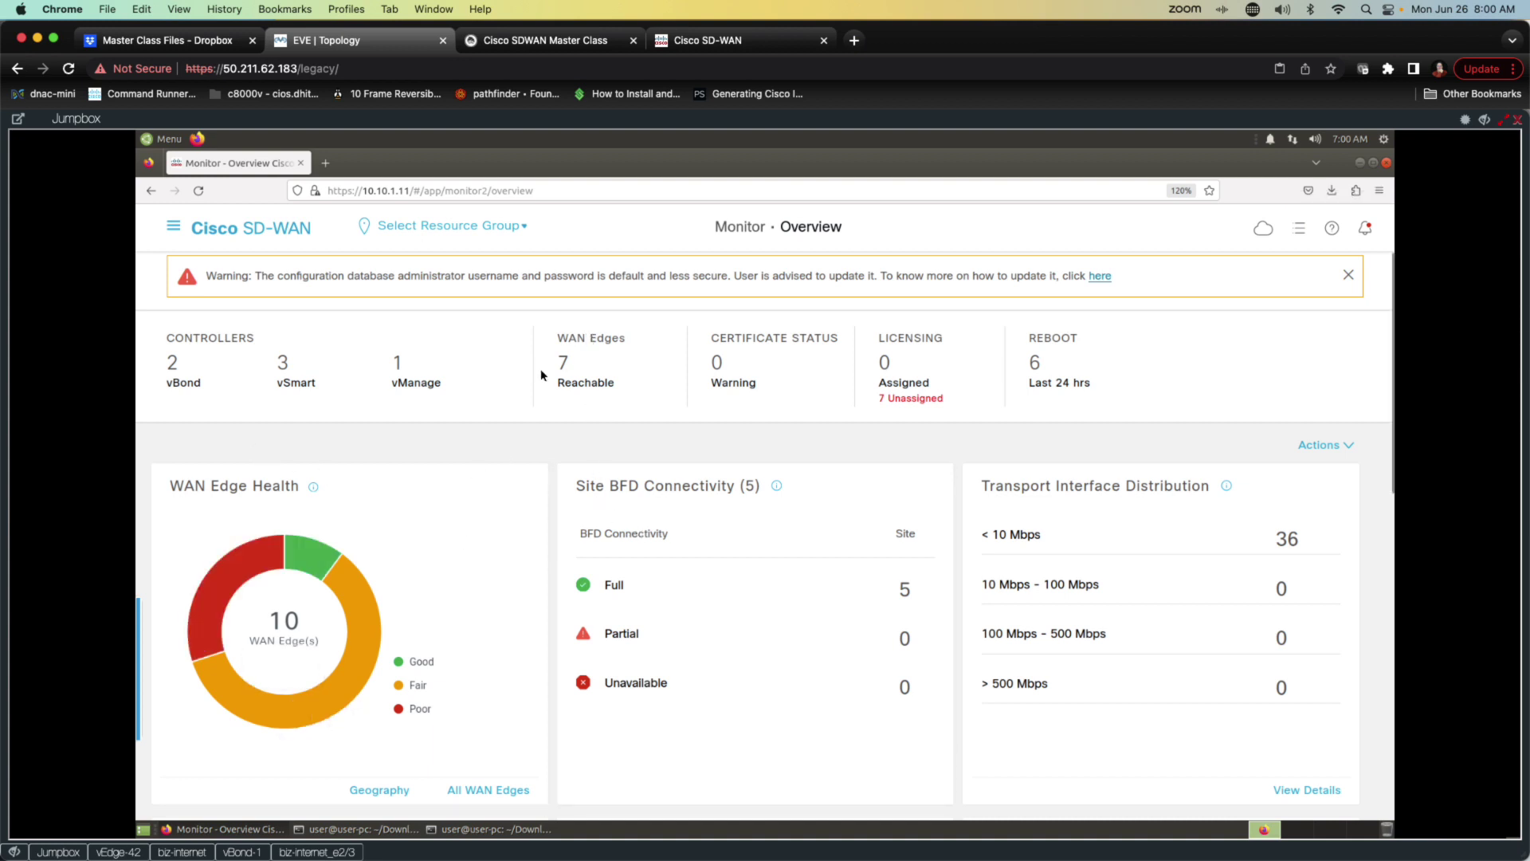
Step: Reload the Monitor Overview to 8 reachable WAN Edges and open SDG-VE42's Device 360 page
click(198, 190)
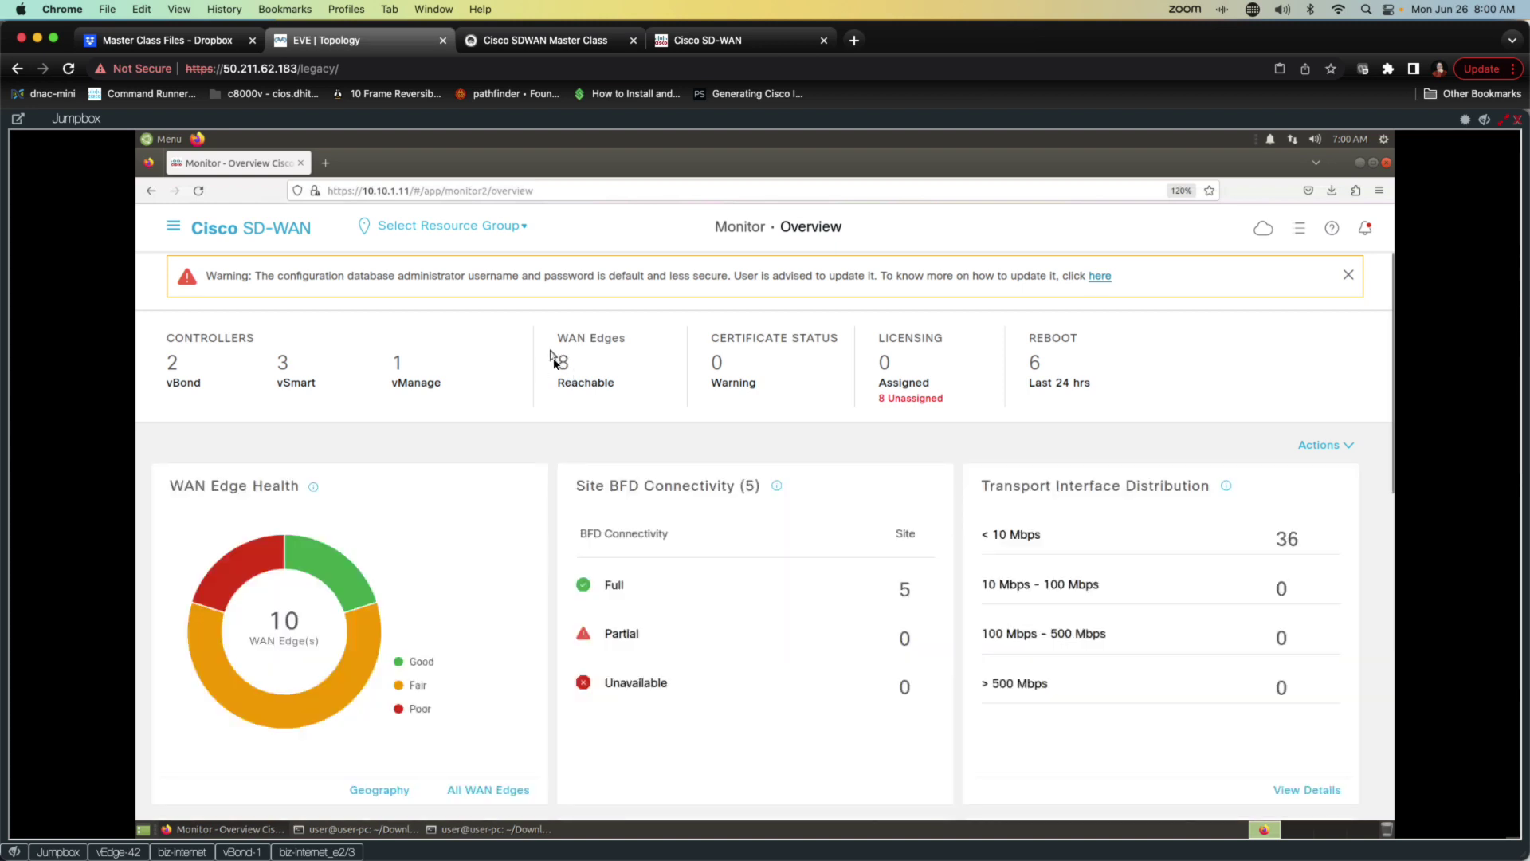
click(564, 362)
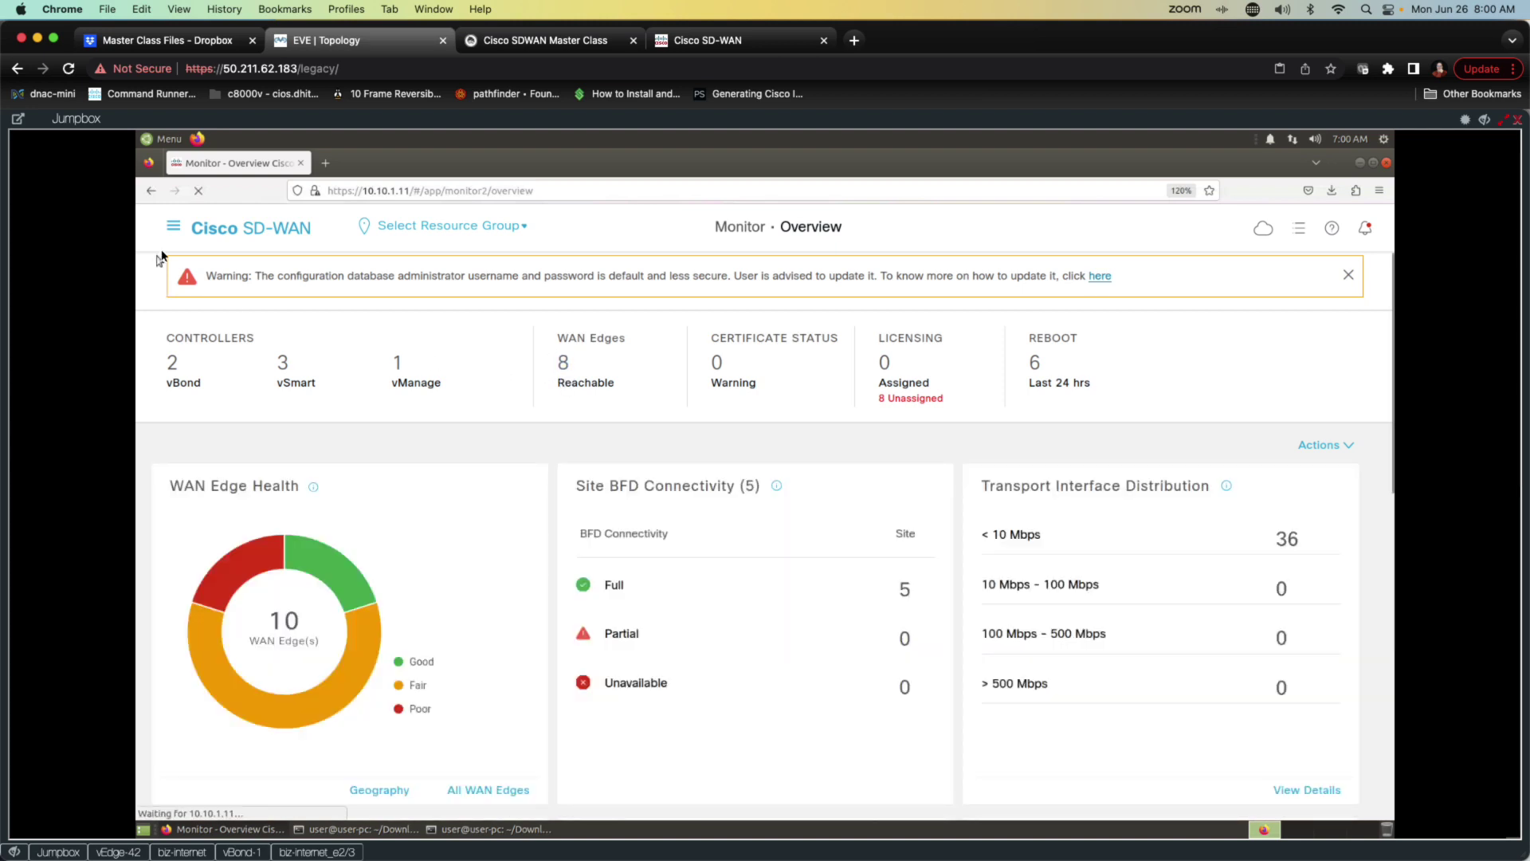
click(173, 225)
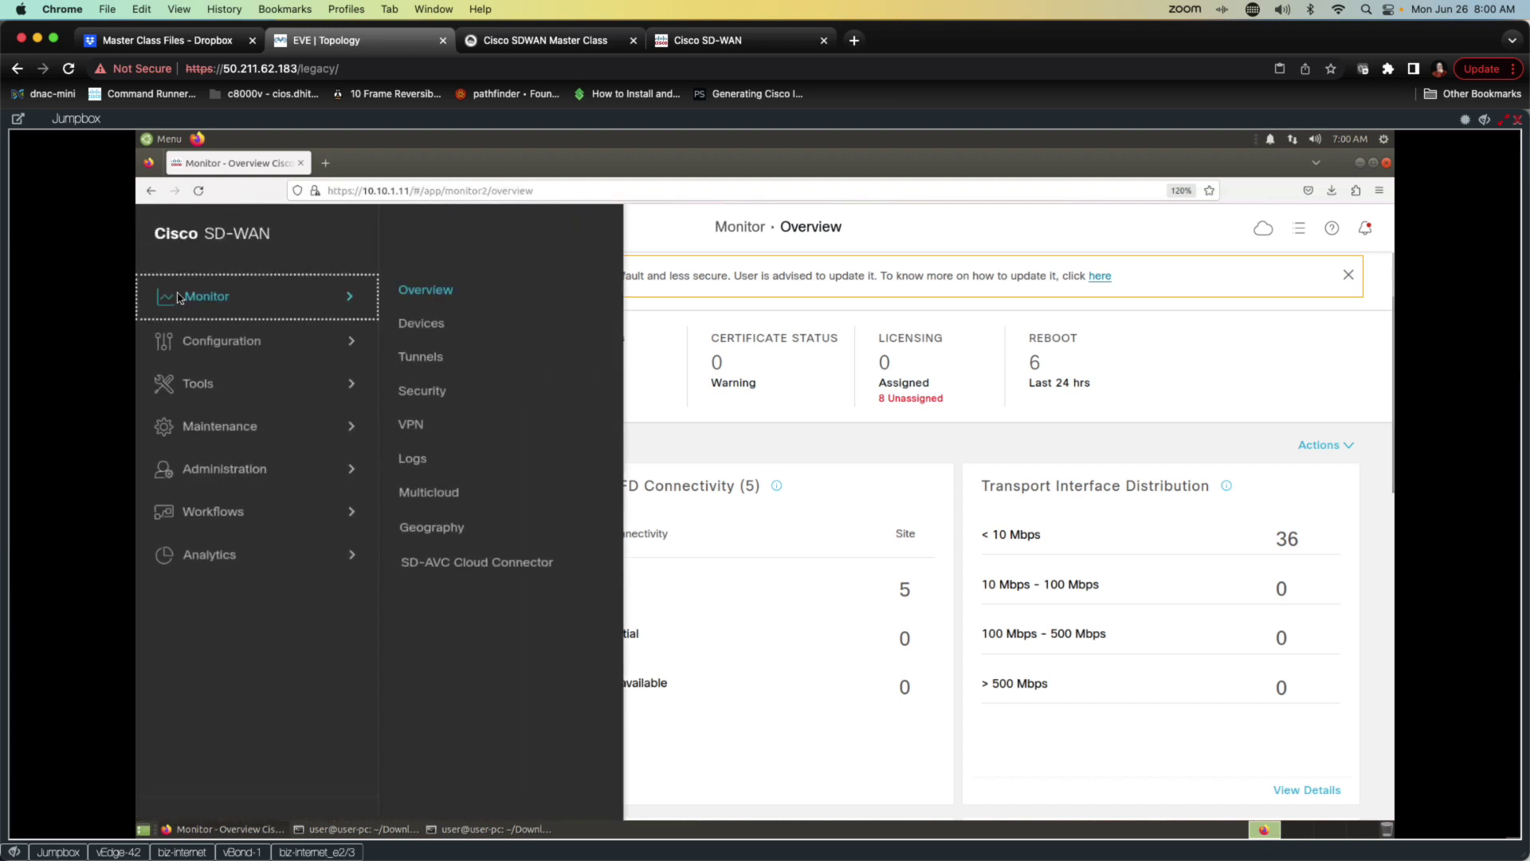
click(423, 323)
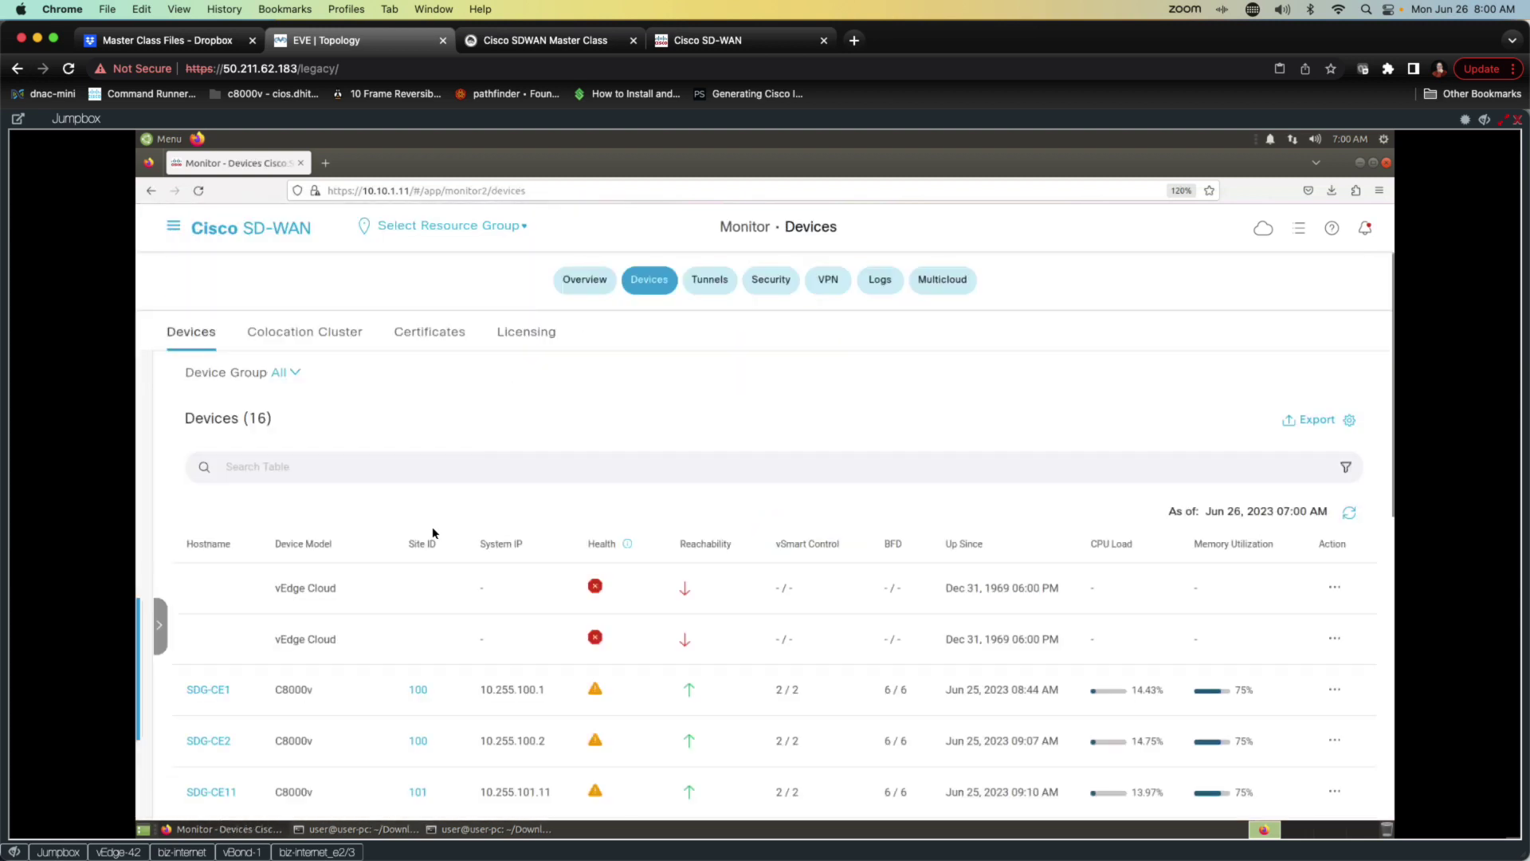
scroll(441, 540, down, 10)
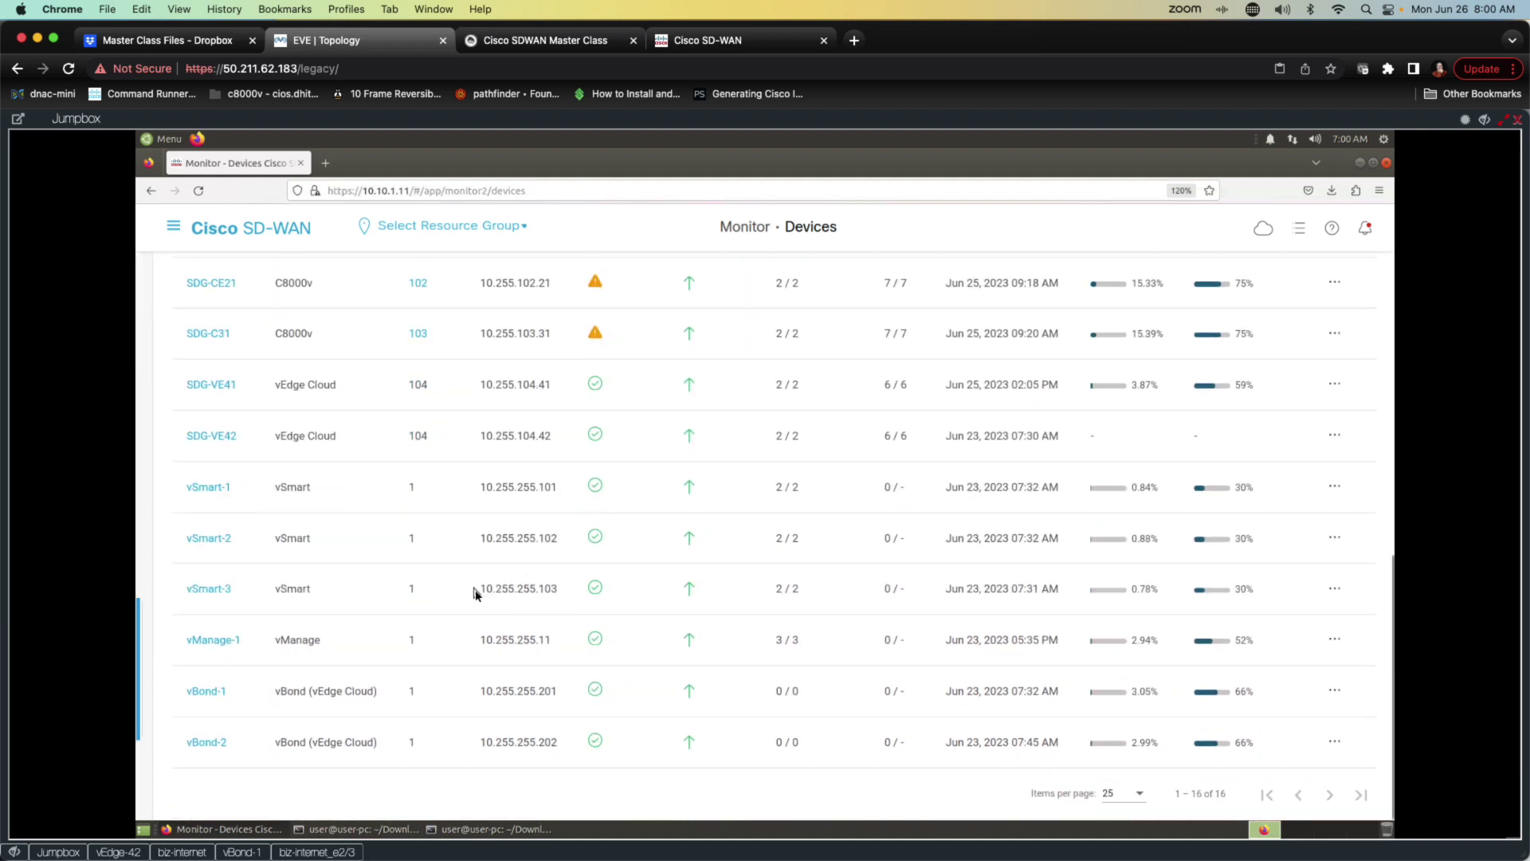
click(213, 436)
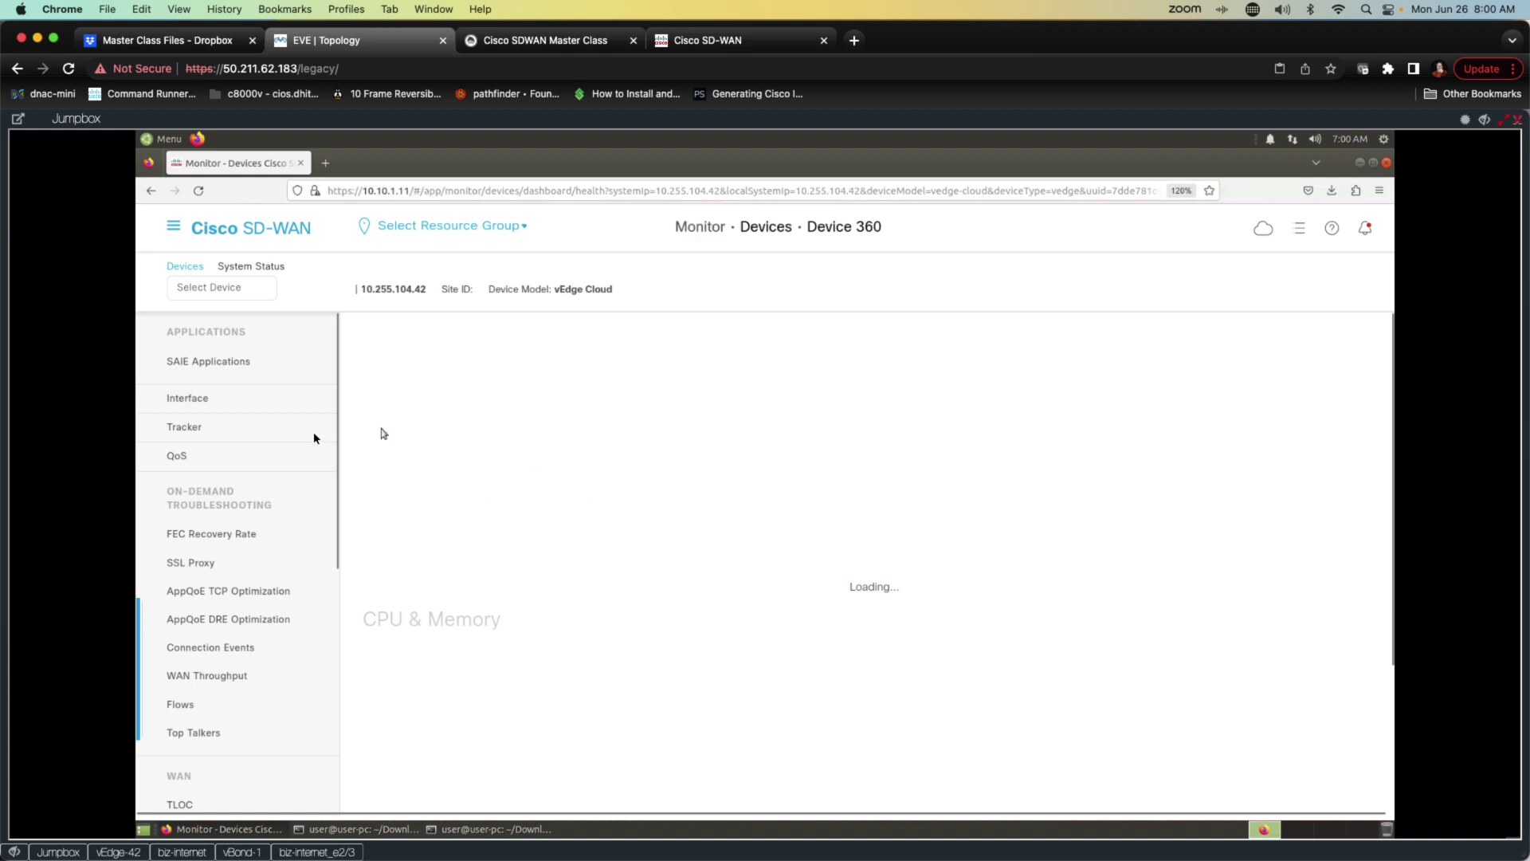
scroll(232, 542, down, 2)
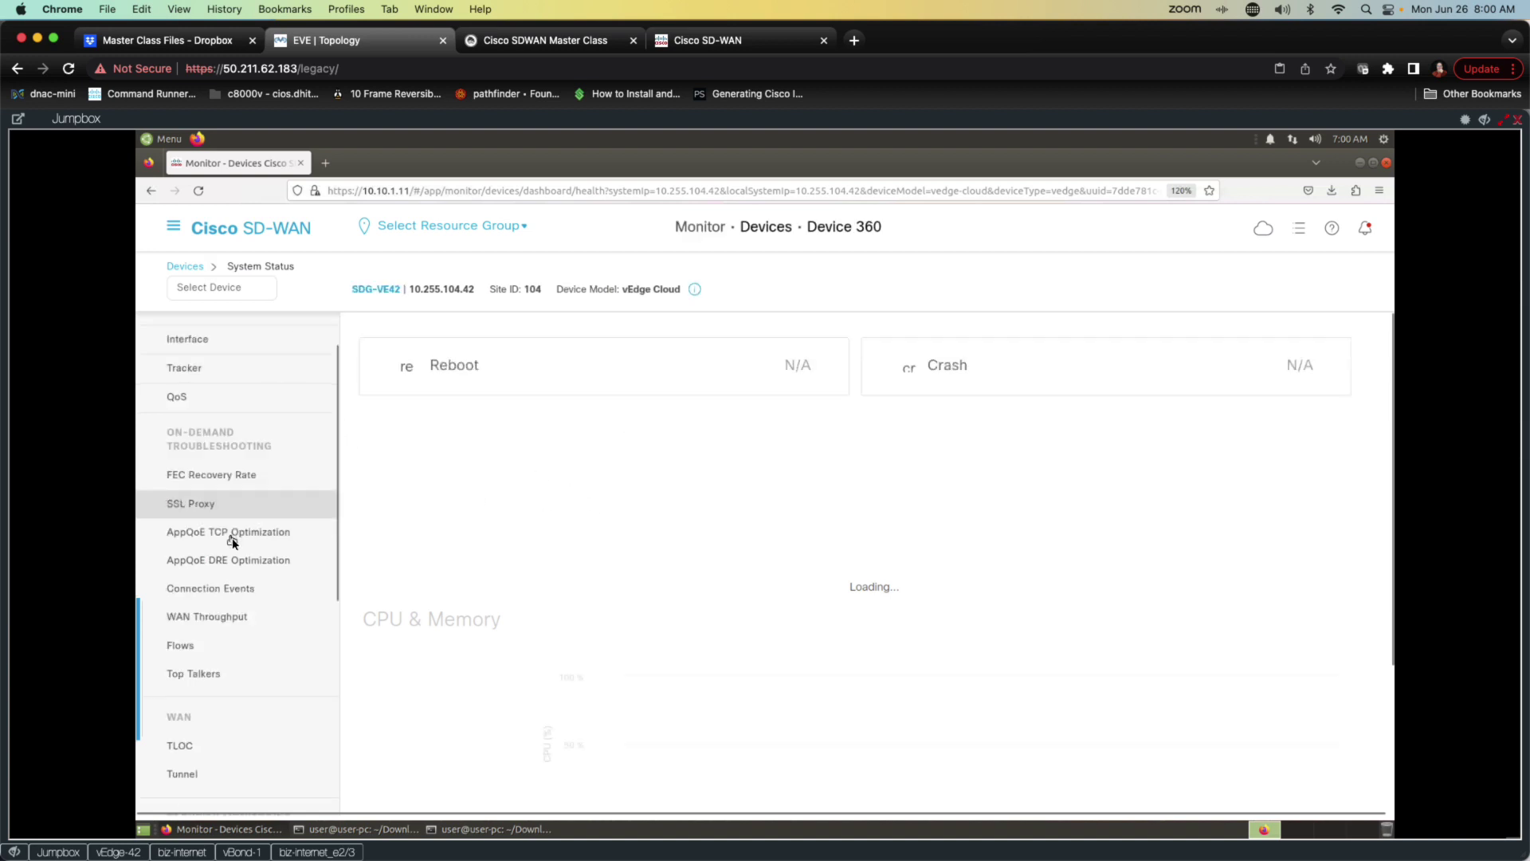
scroll(232, 537, down, 6)
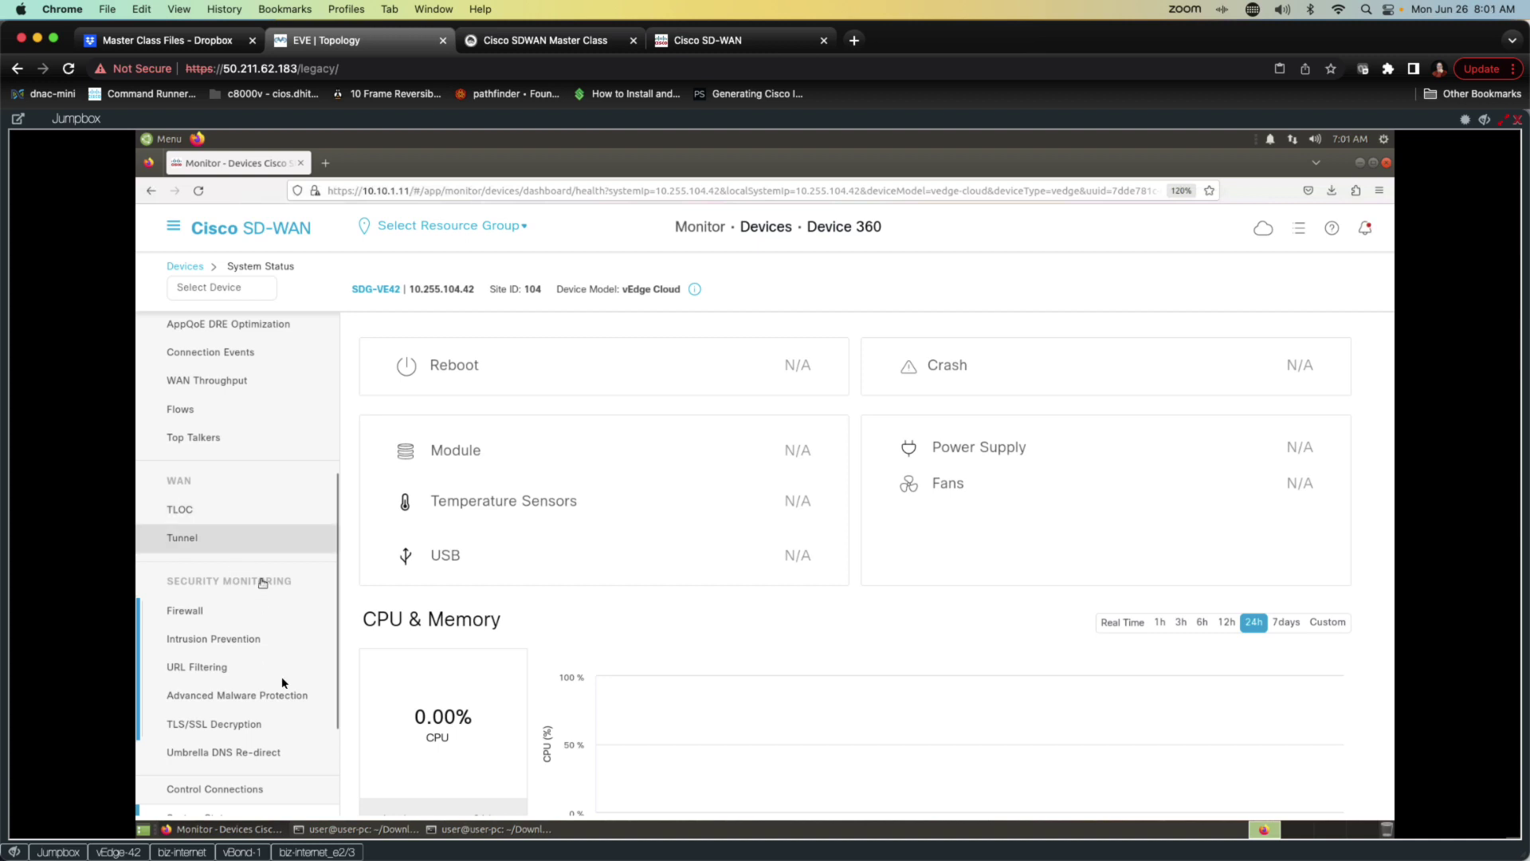
Step: Show SDG-VE42's Control Connections: vSmart 2/2 and vManage 1/1 over DTLS
click(207, 790)
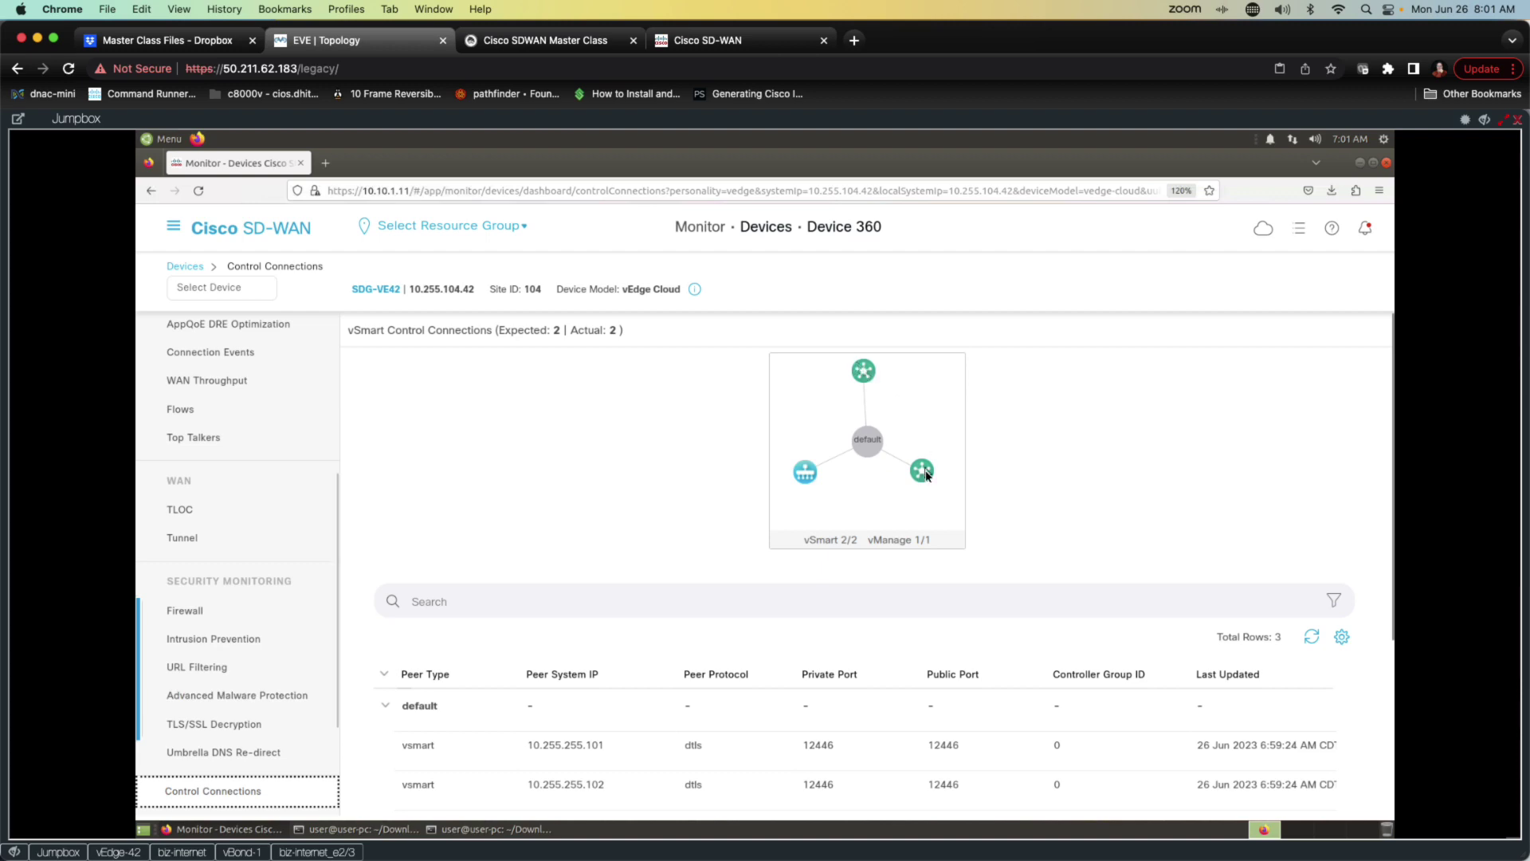
mouse_move(811, 475)
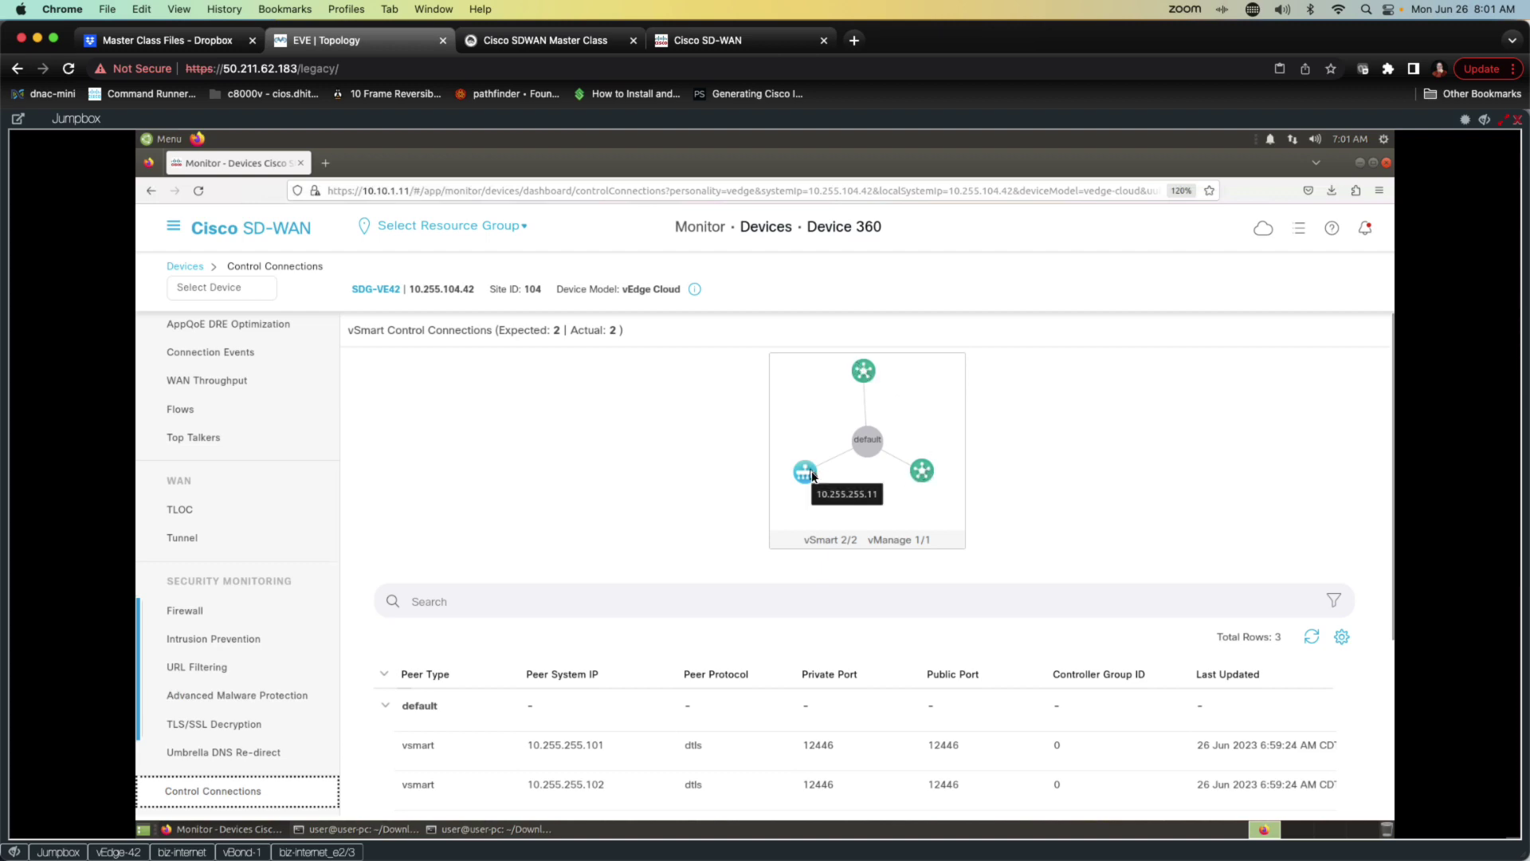